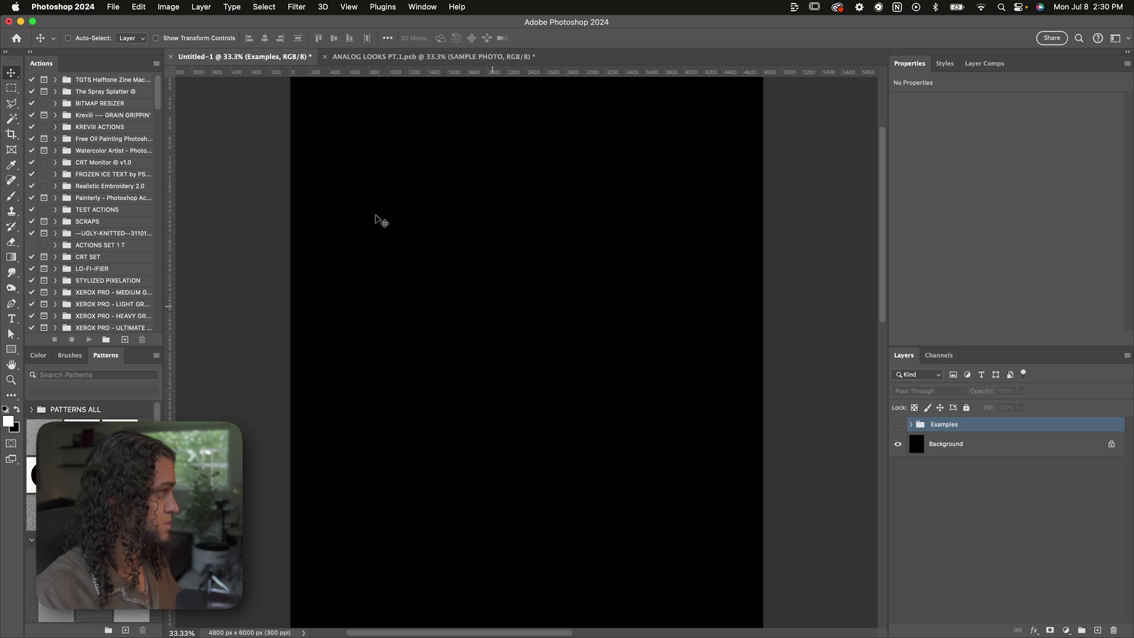
# - Check the canvas dimensions and resolution of the Untitled-1 document in Image Size
pyautogui.click(167, 6)
pyautogui.click(196, 93)
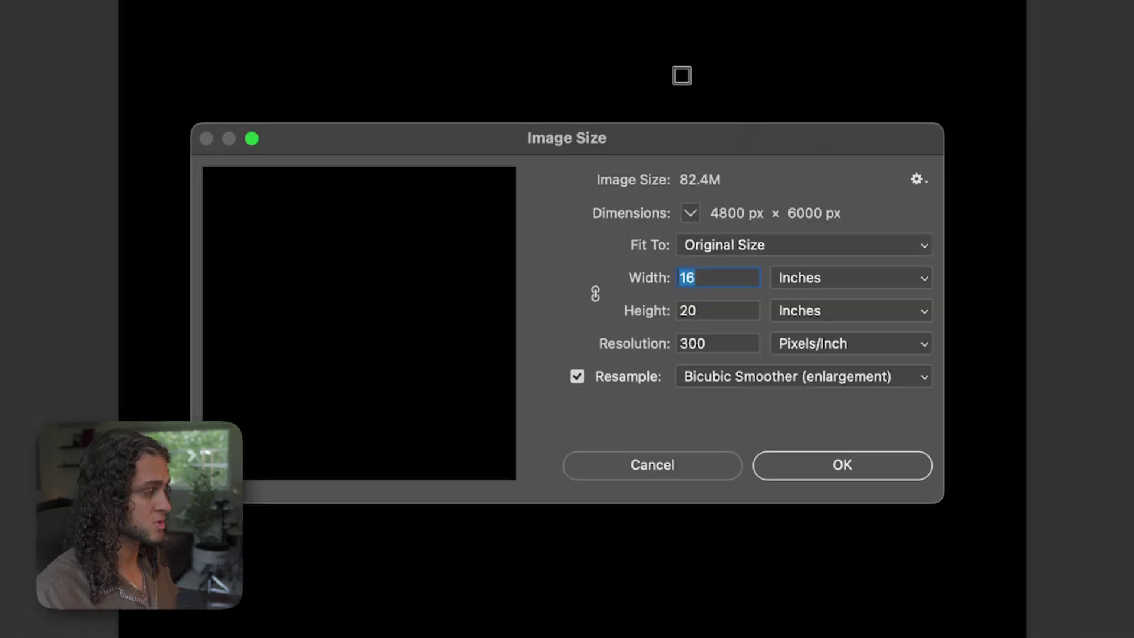
pyautogui.moveTo(662, 133); pyautogui.dragTo(668, 116)
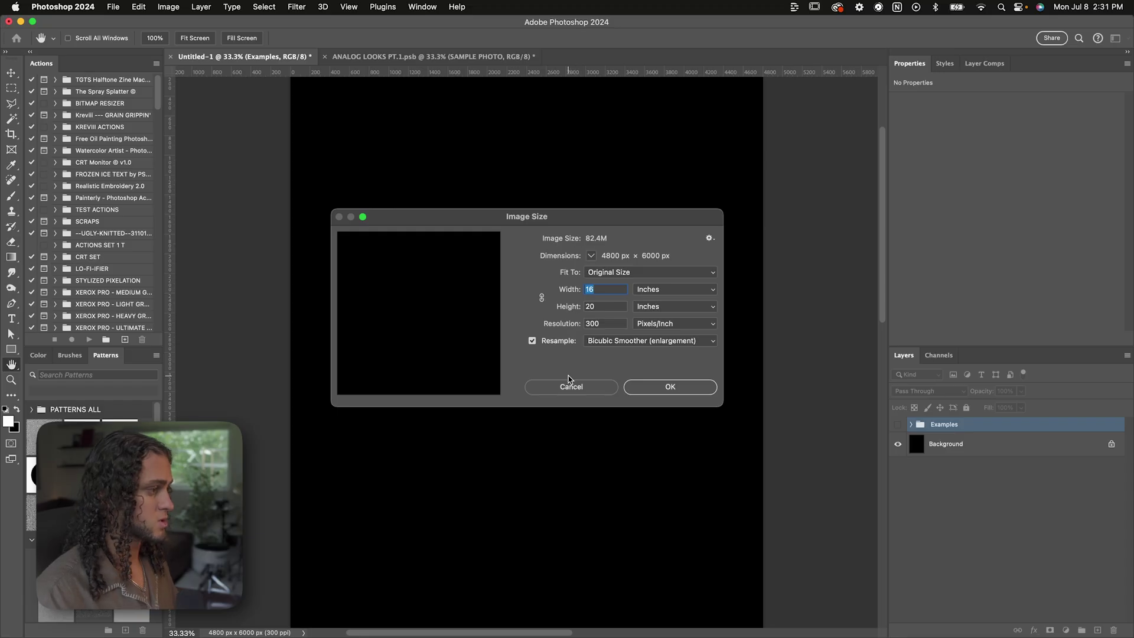
pyautogui.click(570, 385)
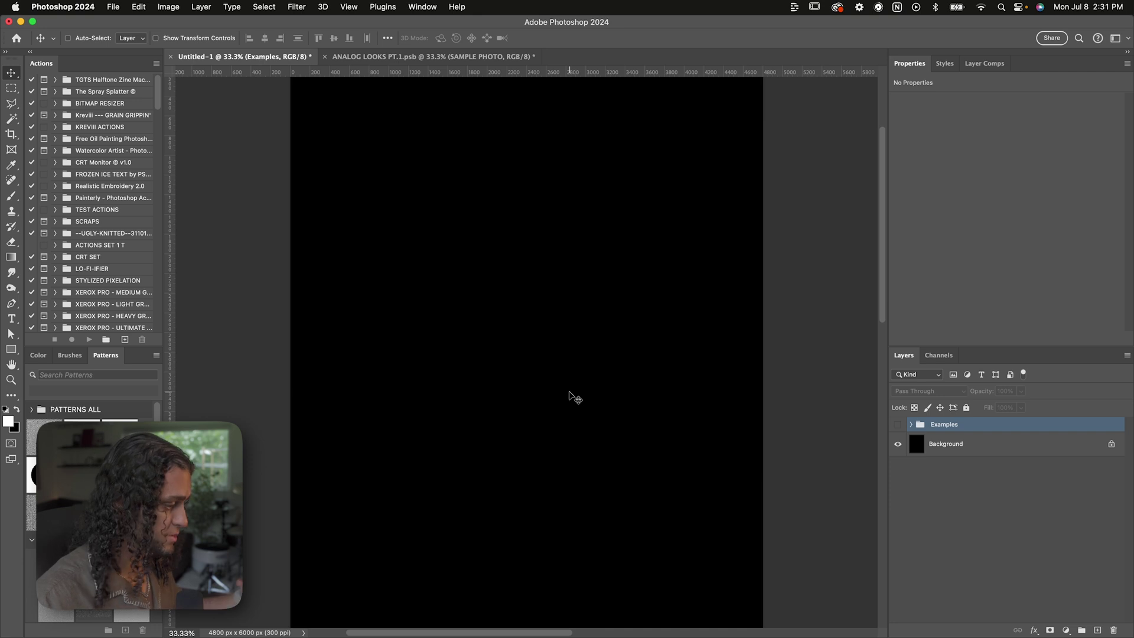
# - Switch to Finder and place the low-angle portrait ending in 15143274.jpg from the PEXELS folder into the Untitled-1 document
pyautogui.press('super+Tab')
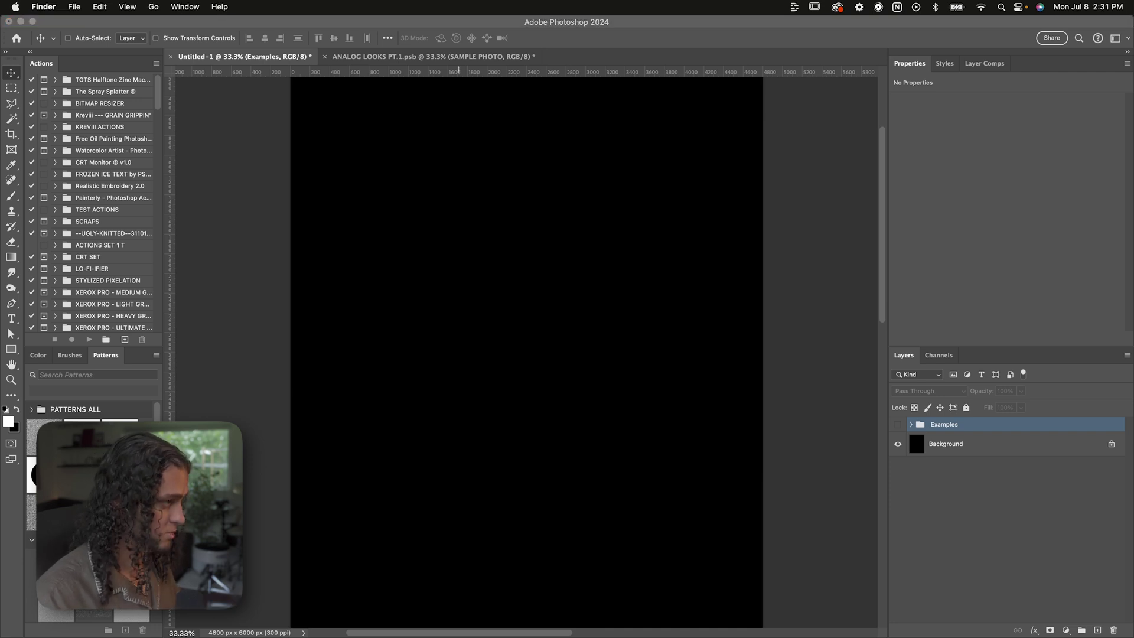
pyautogui.moveTo(568, 95); pyautogui.dragTo(610, 102)
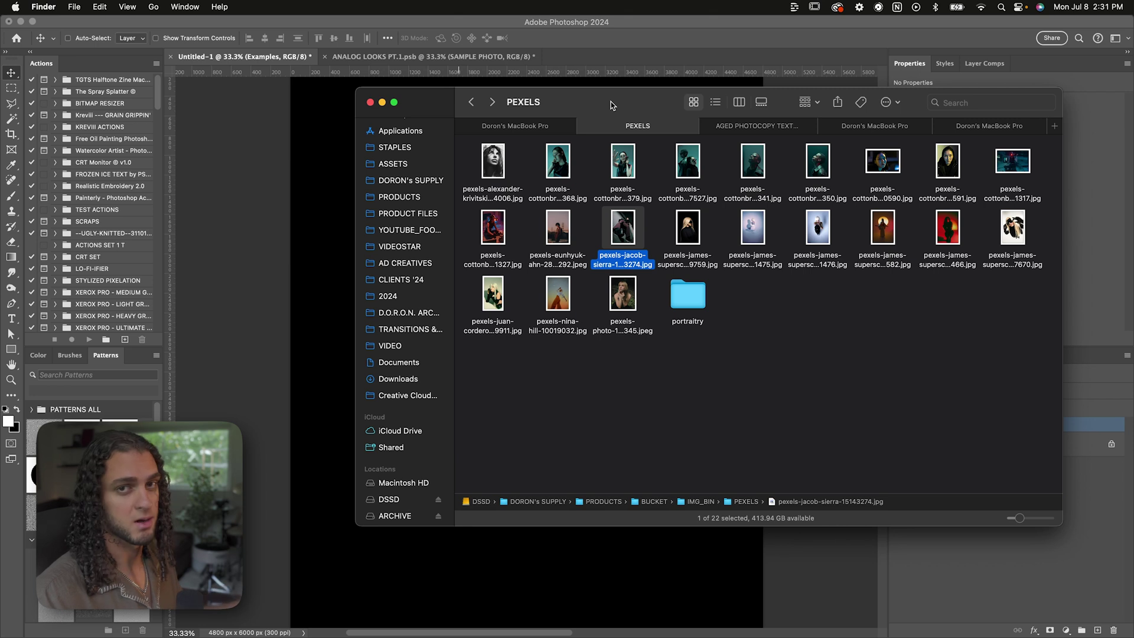
pyautogui.press('super+Tab')
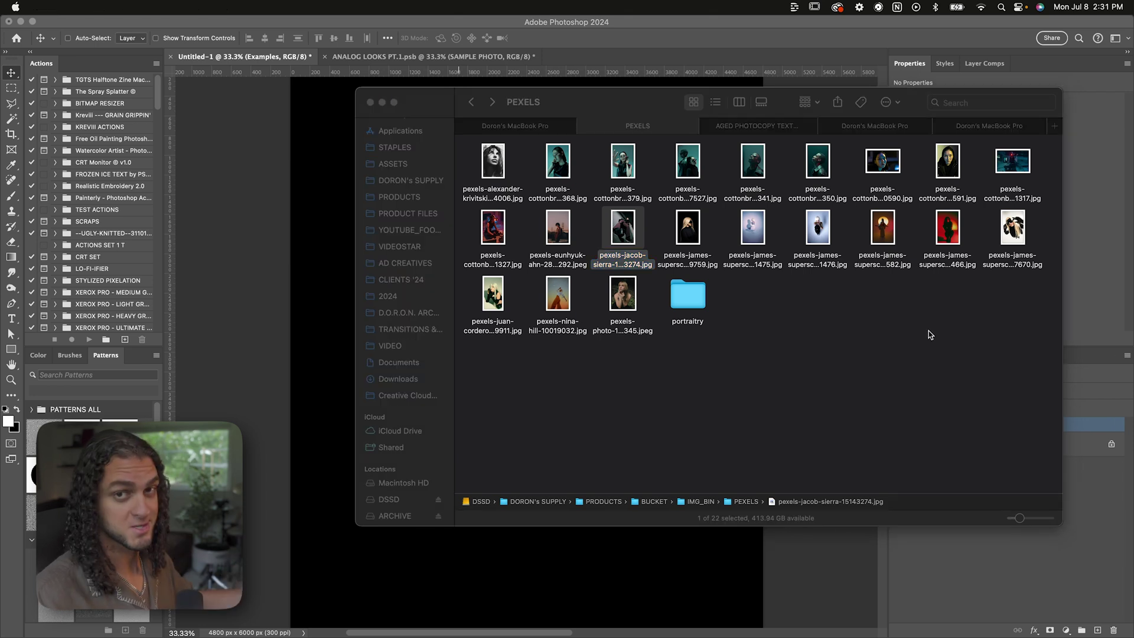
pyautogui.click(656, 113)
pyautogui.moveTo(656, 113); pyautogui.dragTo(770, 113)
pyautogui.moveTo(746, 231); pyautogui.dragTo(575, 317)
pyautogui.press('super+Tab')
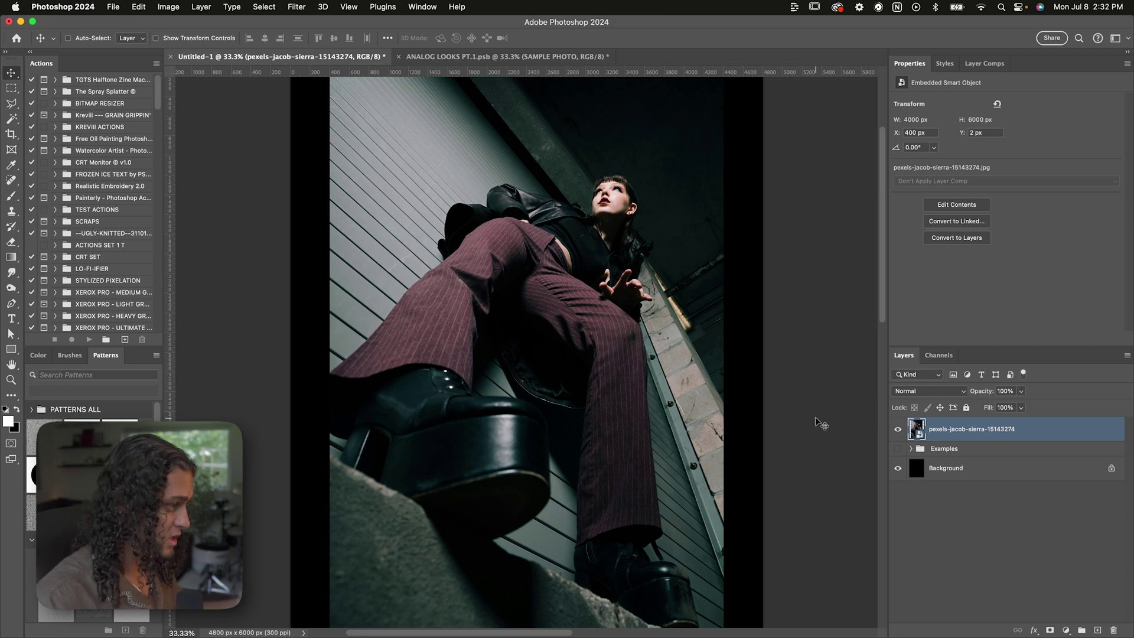
# - Duplicate the placed photo's smart object layer
pyautogui.rightClick(1021, 436)
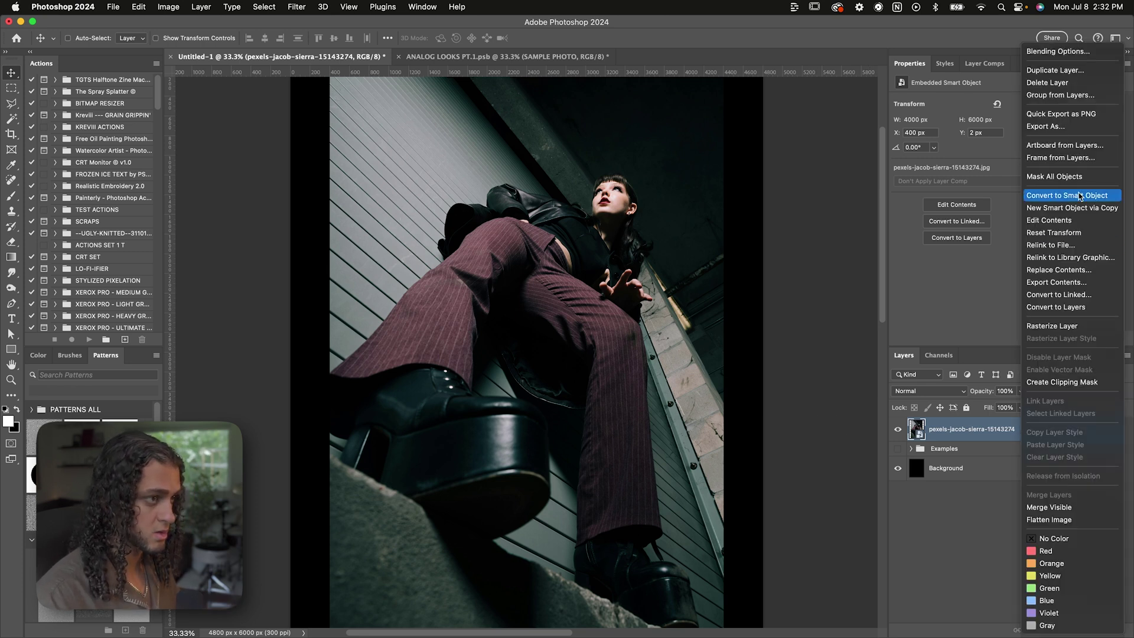
pyautogui.click(865, 445)
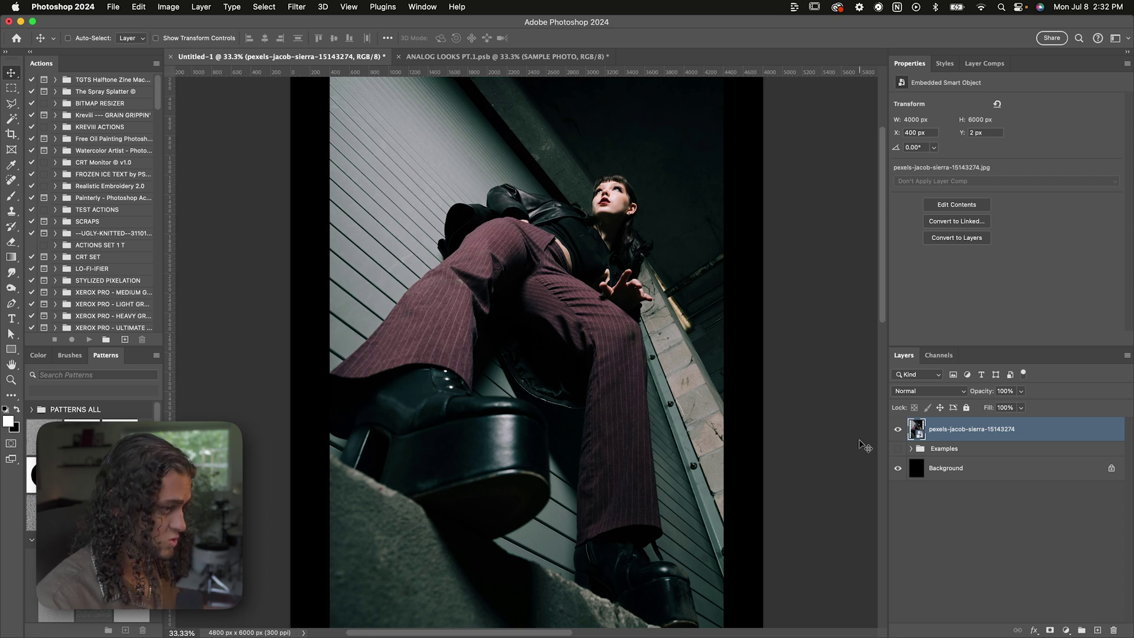
pyautogui.press('super+j')
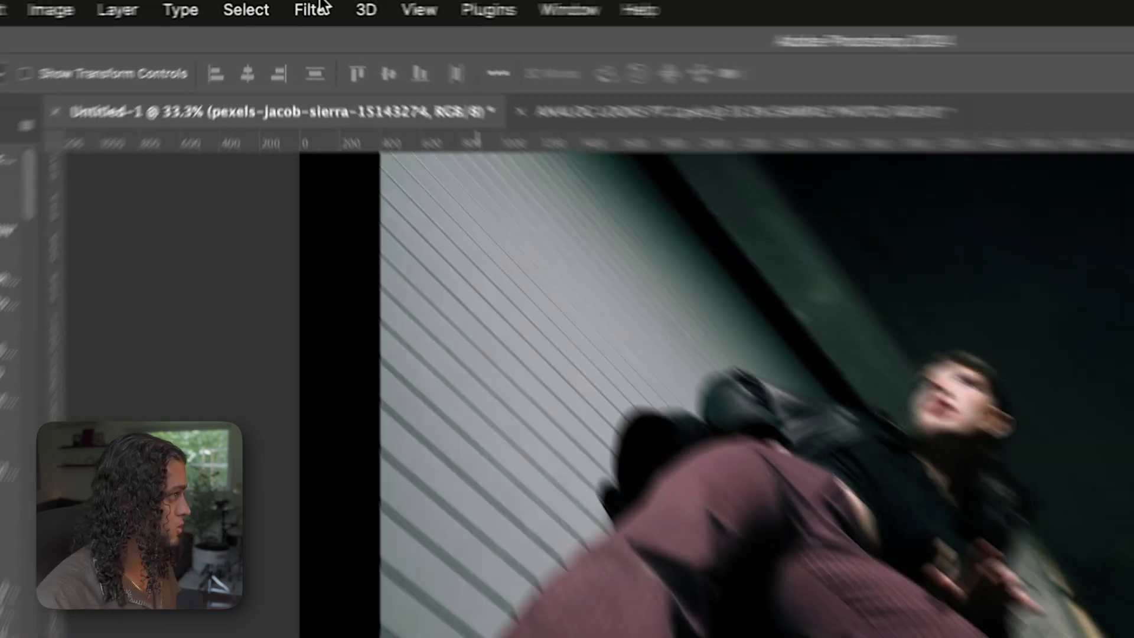
# - Apply a Mosaic filter with a cell size of 105 to the duplicated photo layer
pyautogui.click(297, 7)
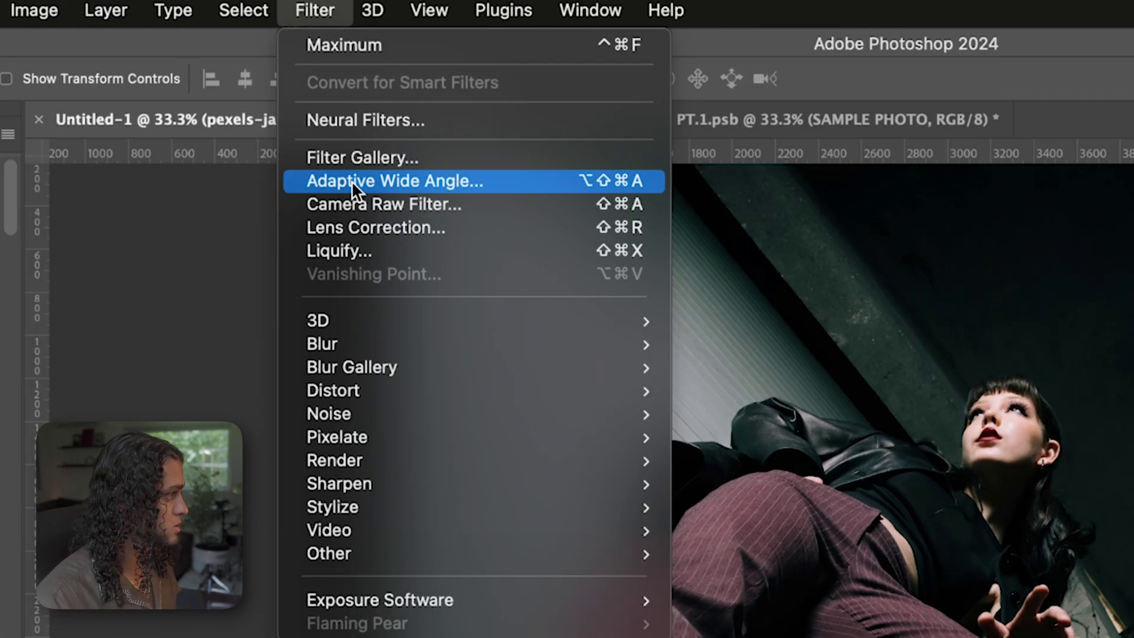
pyautogui.moveTo(325, 202)
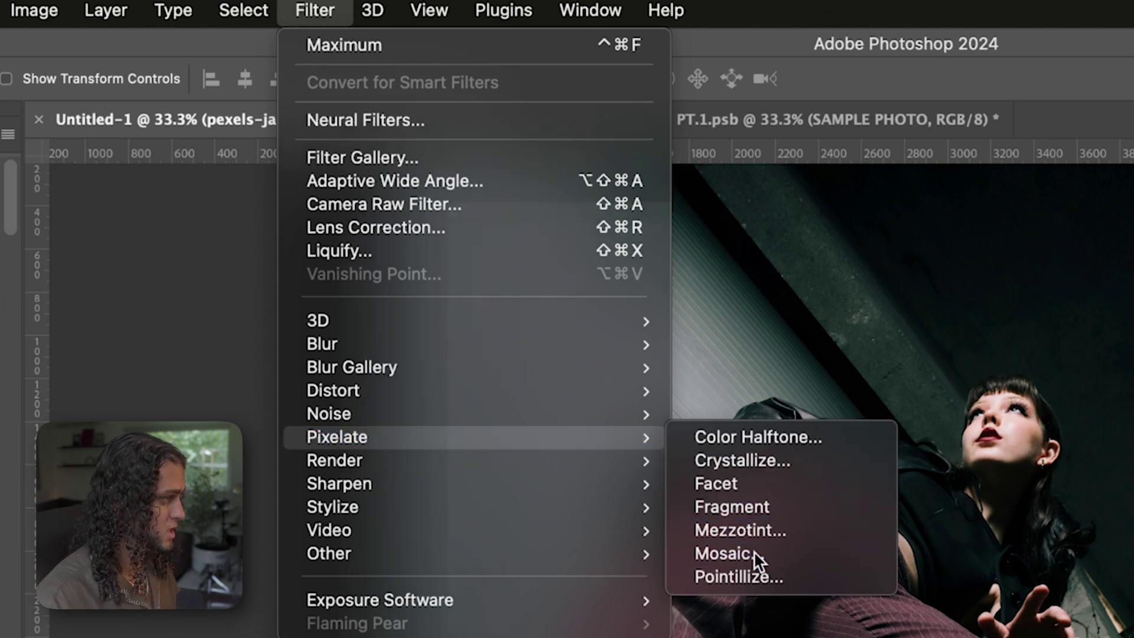
pyautogui.click(754, 553)
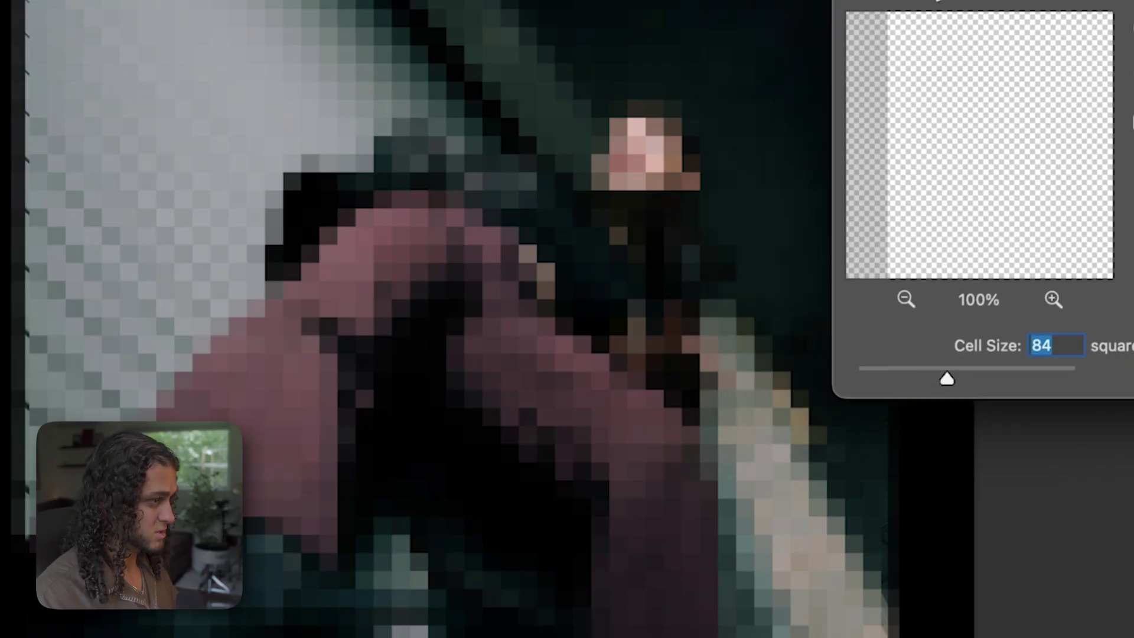
pyautogui.moveTo(945, 374); pyautogui.dragTo(969, 376)
pyautogui.write('105')
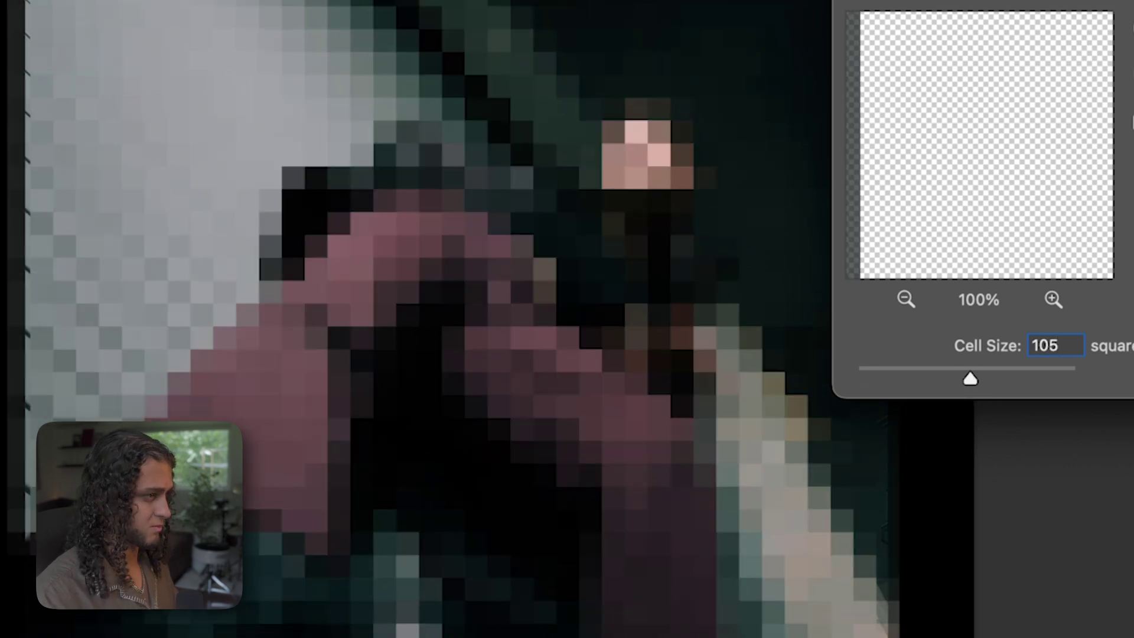
pyautogui.click(1133, 46)
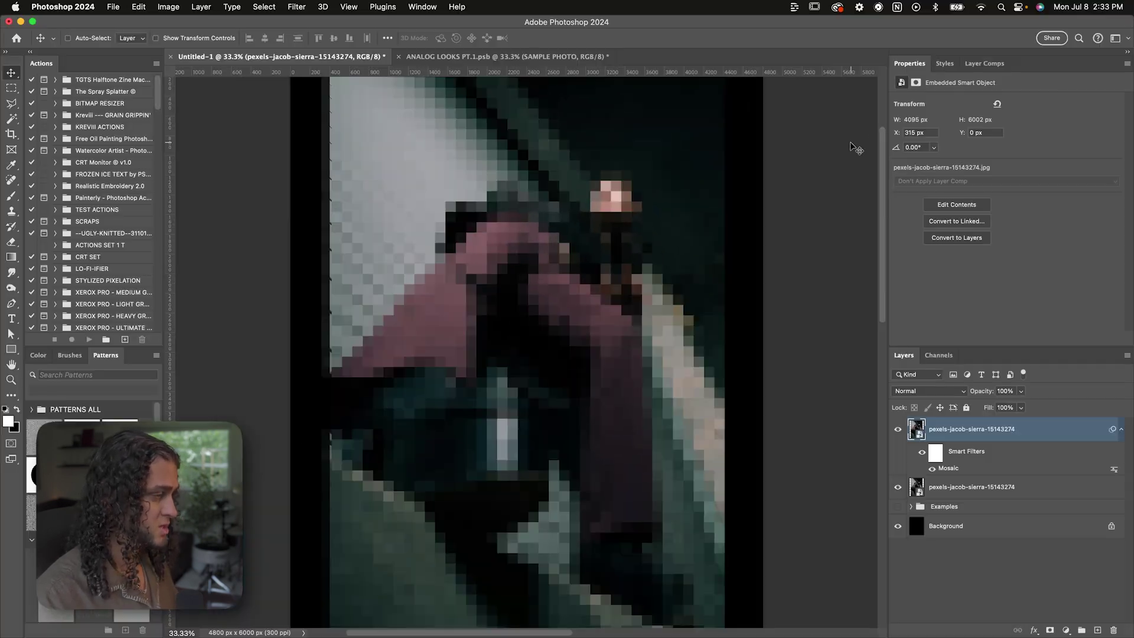
# - Apply a Median noise filter with a radius of 40 pixels to round the mosaic blocks
pyautogui.click(299, 6)
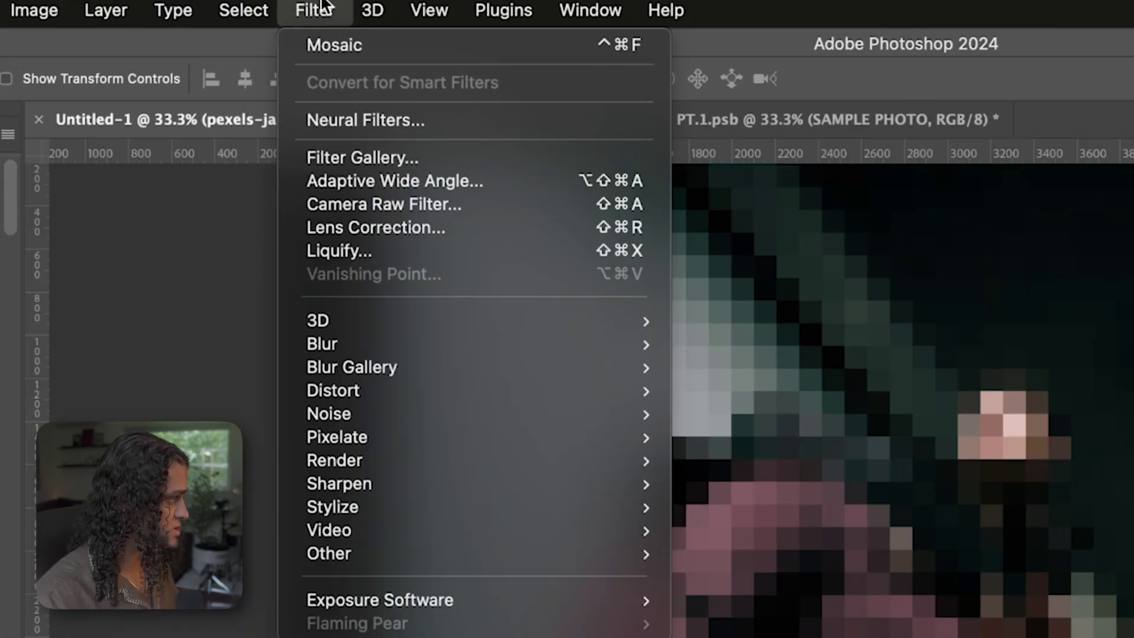
pyautogui.moveTo(373, 194)
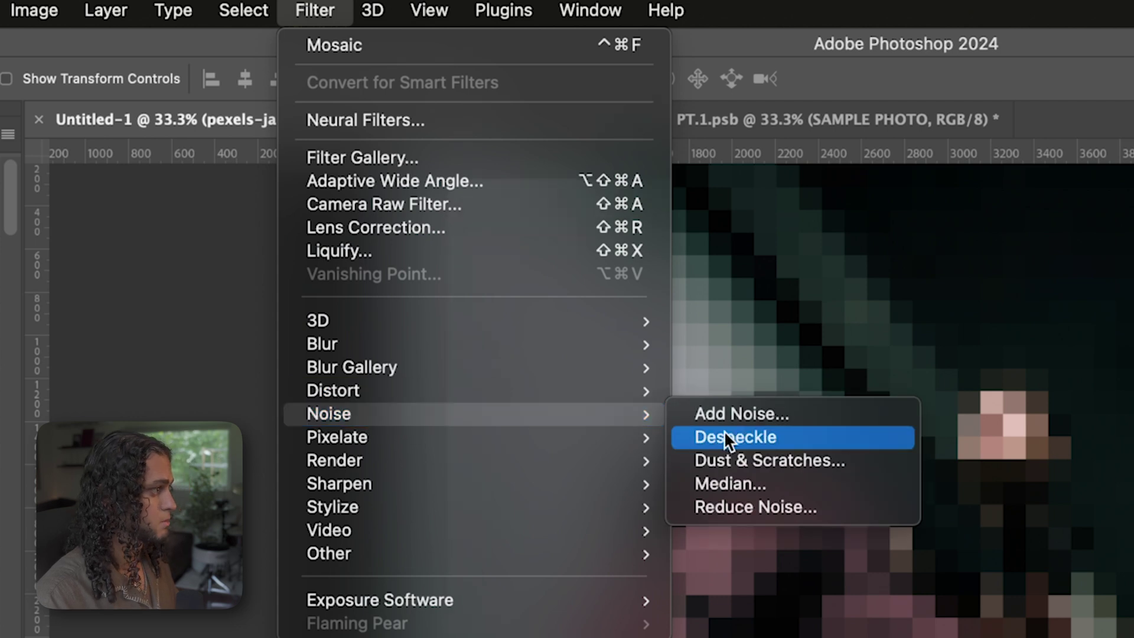
pyautogui.click(738, 481)
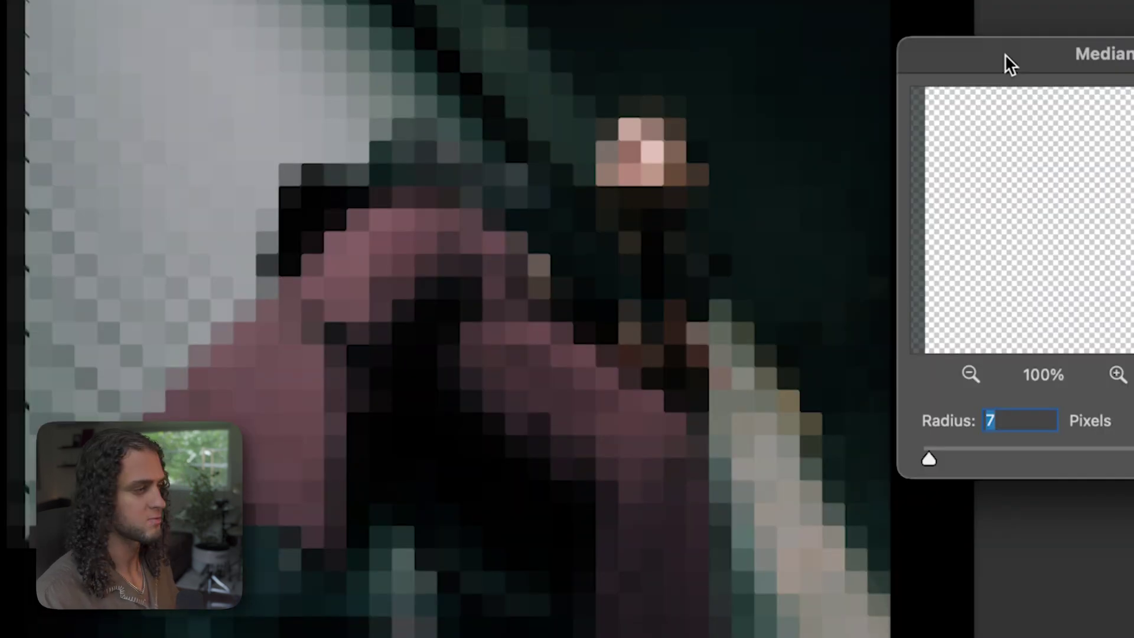
pyautogui.moveTo(1005, 54); pyautogui.dragTo(886, 0)
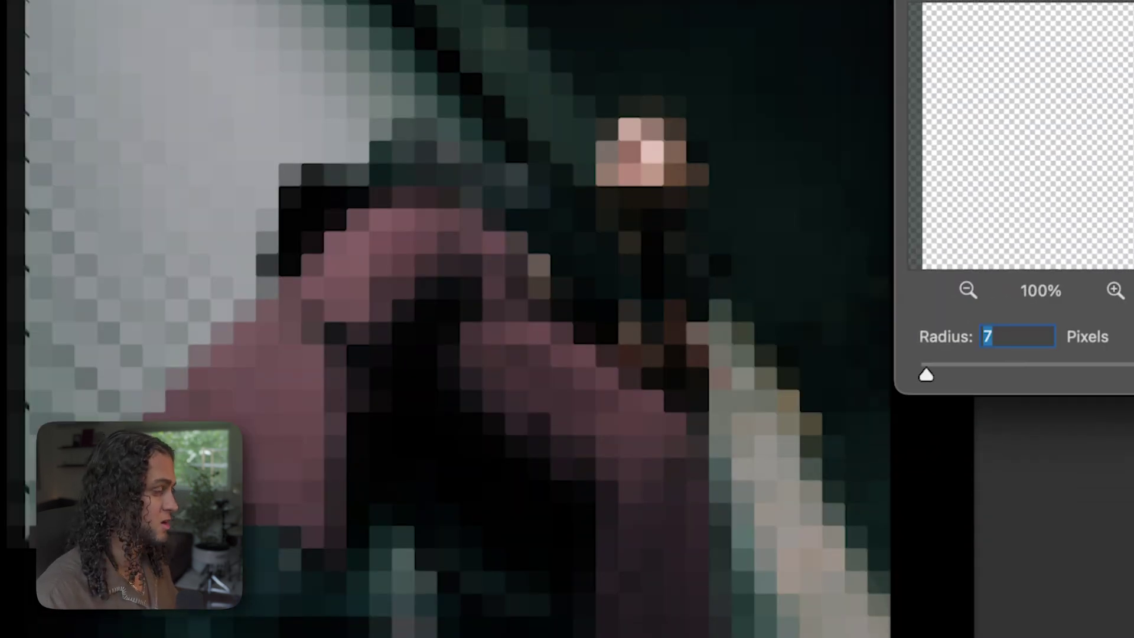
pyautogui.moveTo(809, 367); pyautogui.dragTo(813, 343)
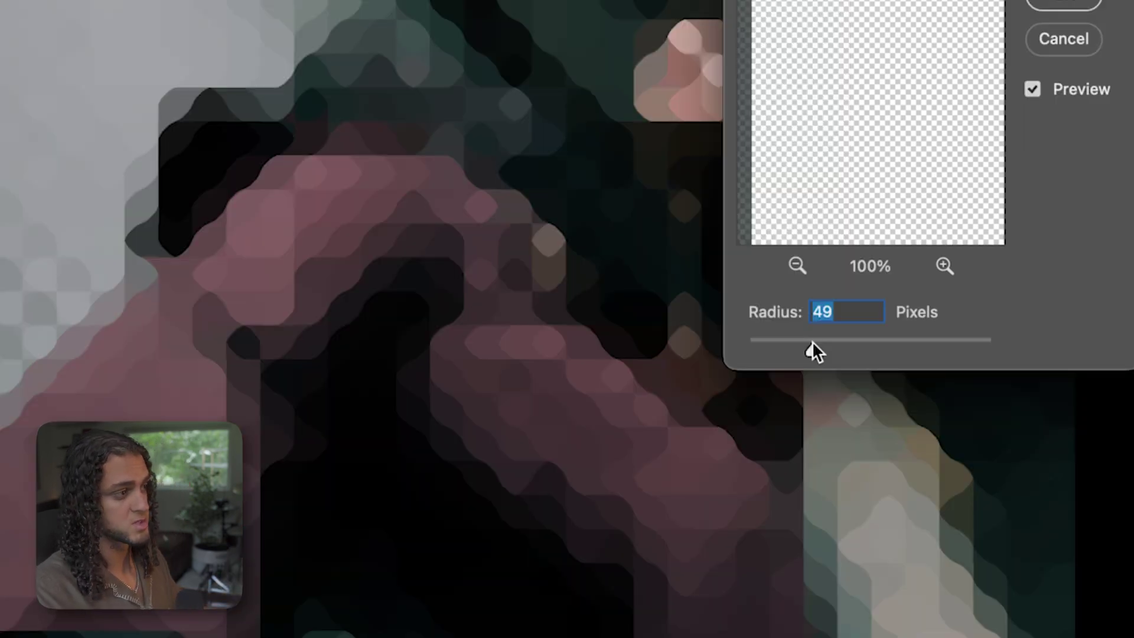
pyautogui.moveTo(813, 341); pyautogui.dragTo(807, 342)
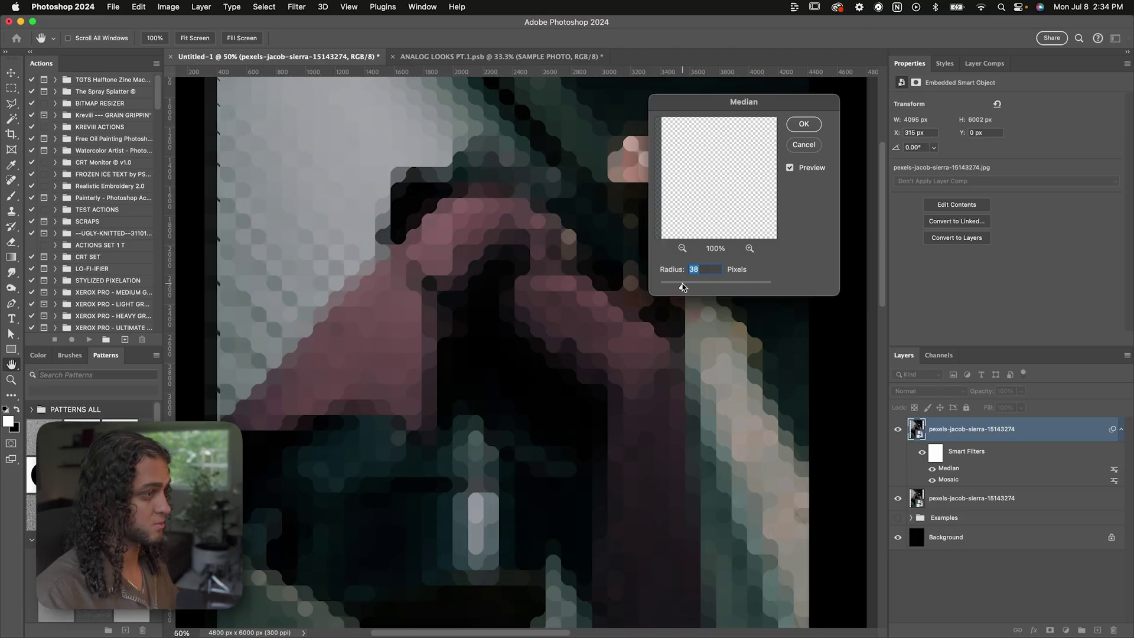
pyautogui.write('40')
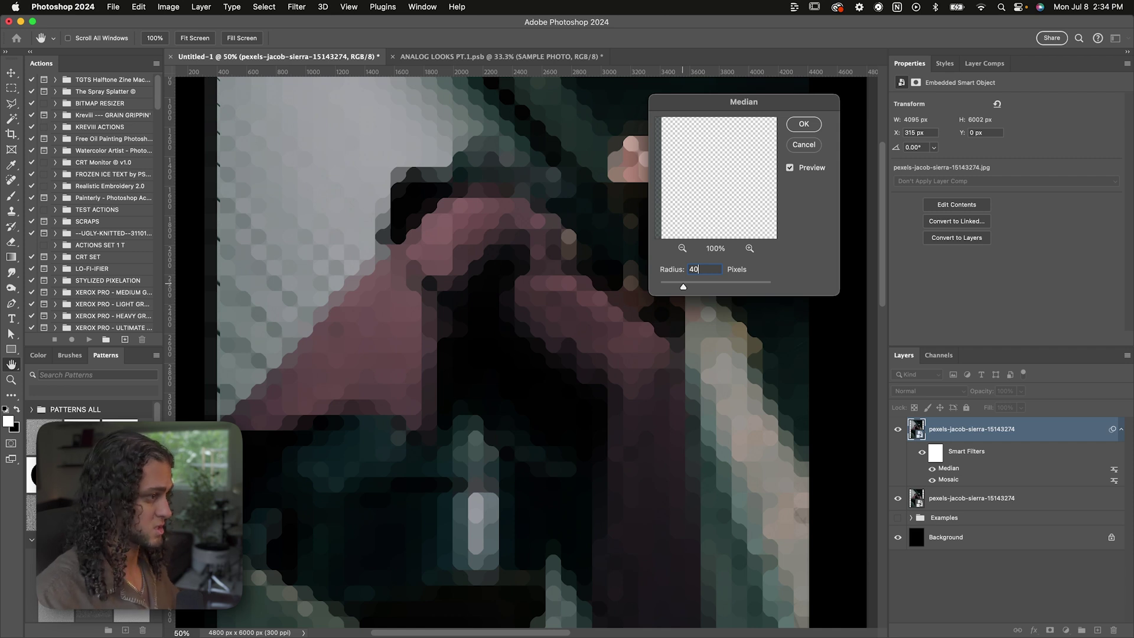
pyautogui.click(802, 125)
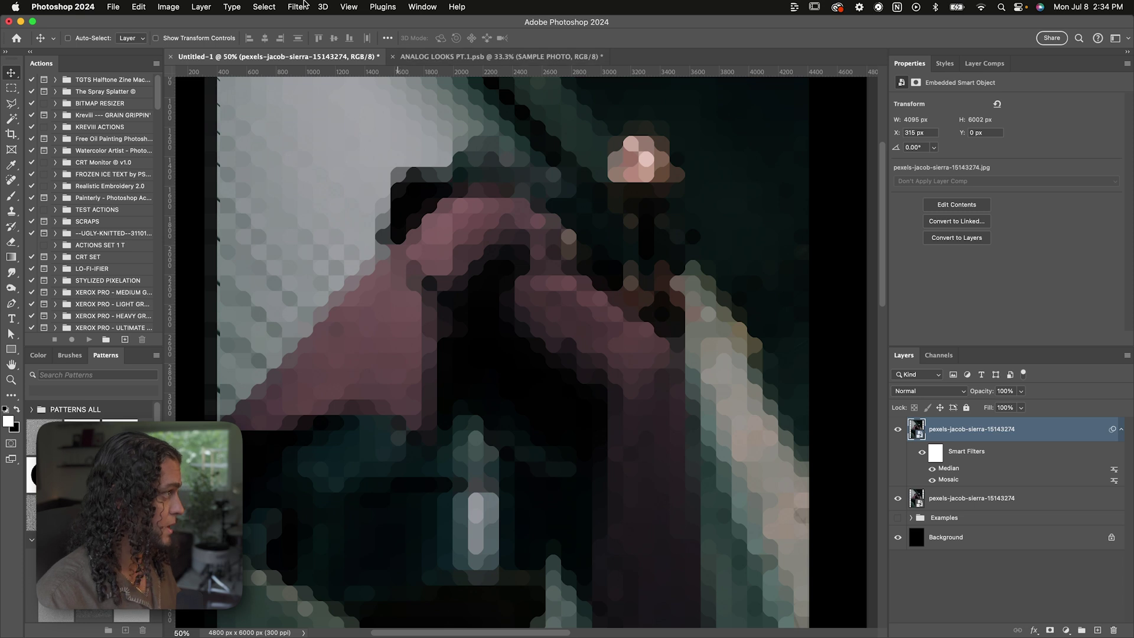
# - Apply the Find Edges filter to the mosaic layer and invert its colors
pyautogui.click(296, 7)
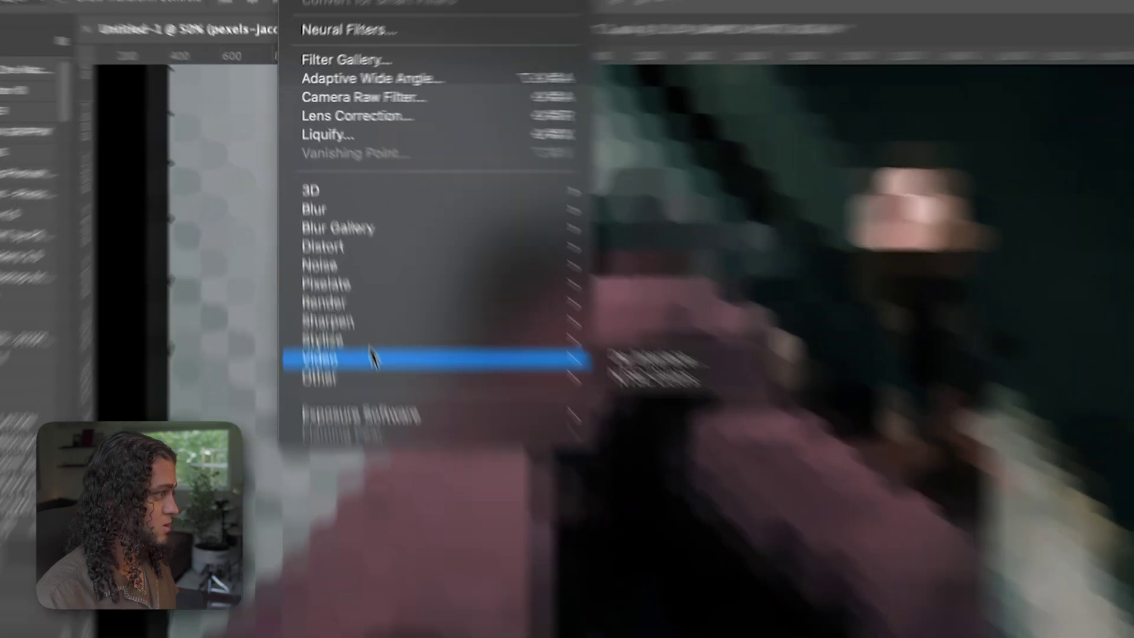
pyautogui.moveTo(374, 342)
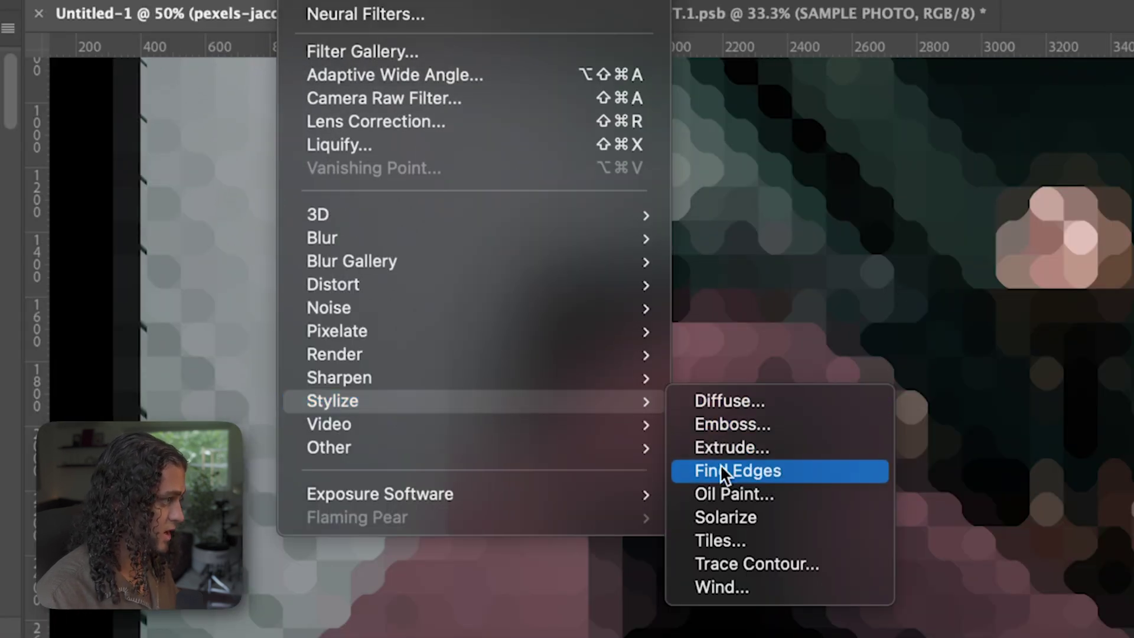
pyautogui.click(721, 468)
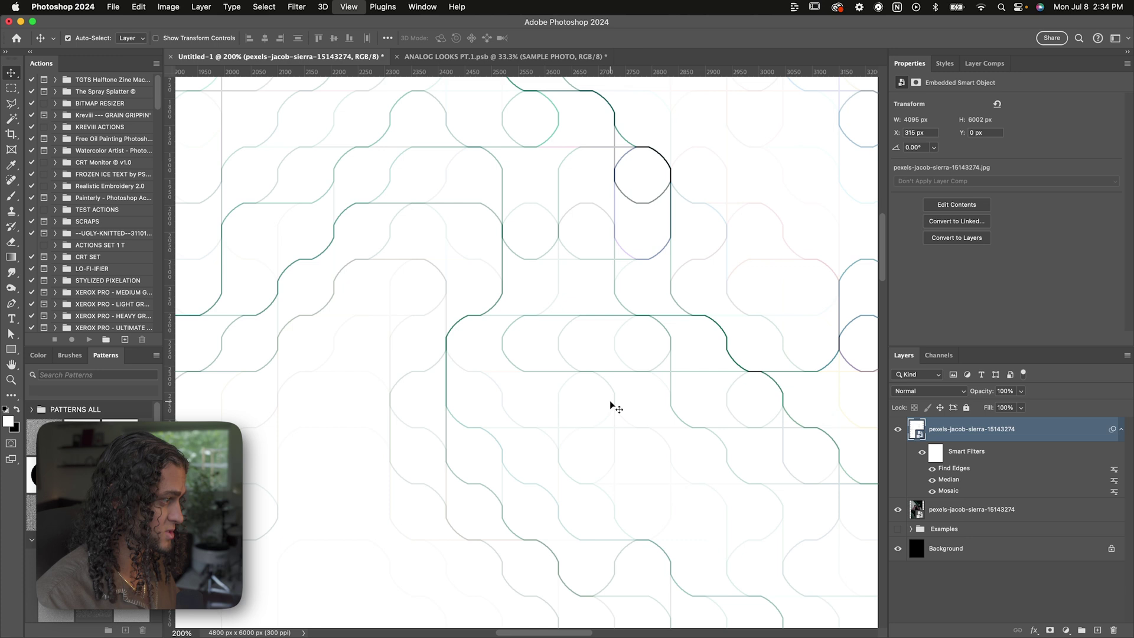
pyautogui.press('super+minus')
pyautogui.press('super+minus')
pyautogui.press('super+minus')
pyautogui.press('super+minus')
pyautogui.press('super+equal')
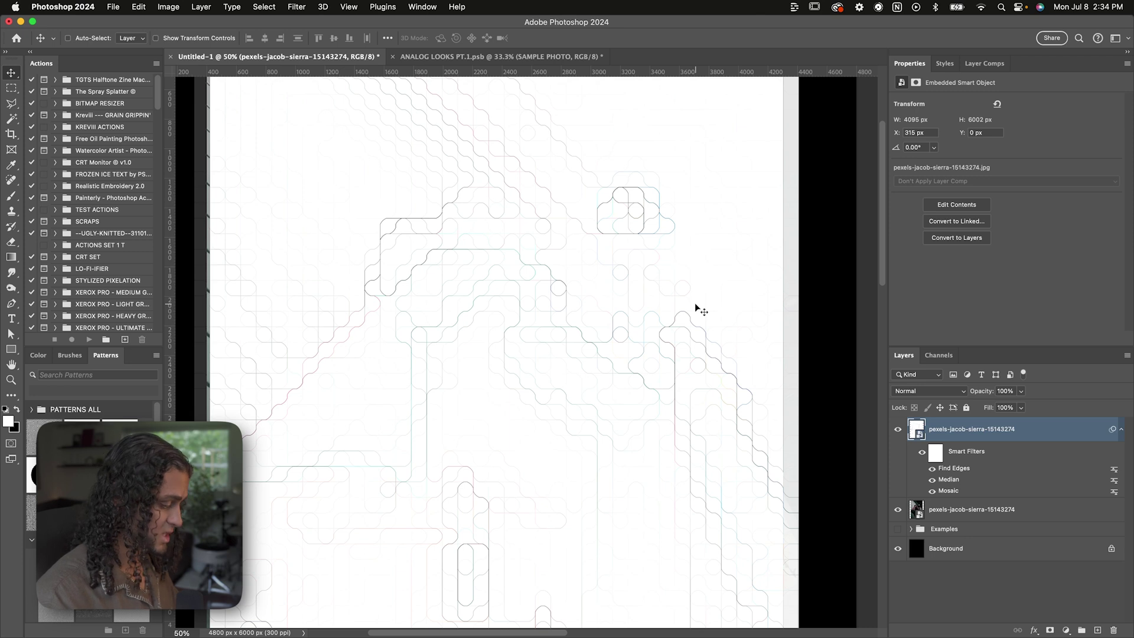
pyautogui.press('super+i')
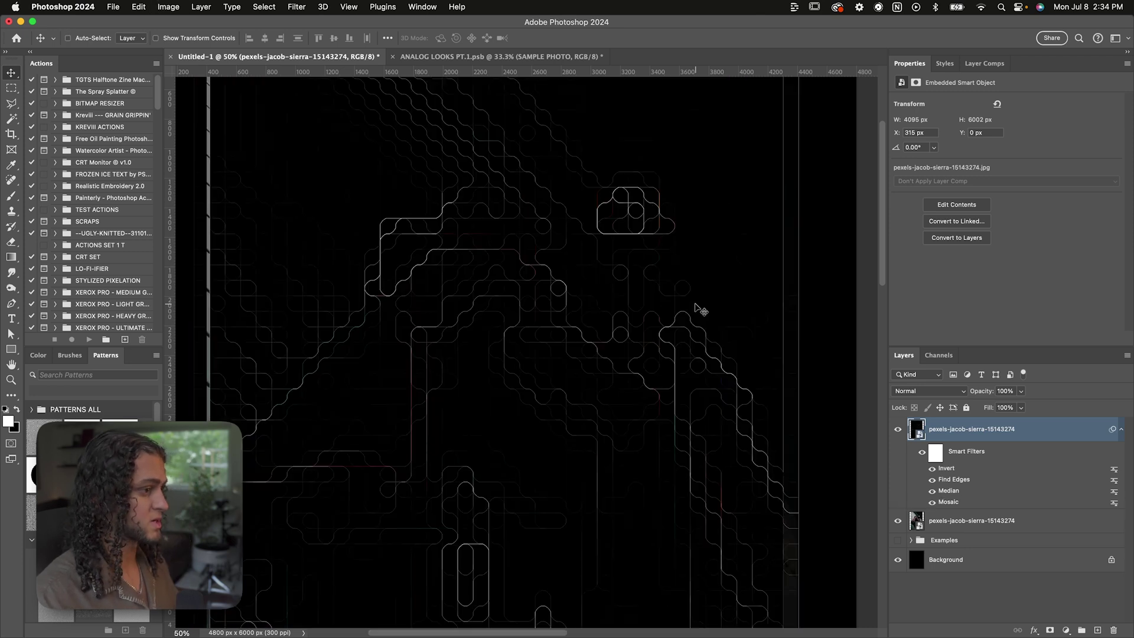
# - In the inverted layer's blending options, raise the Blend If current-layer black point slightly to hide its dark areas
pyautogui.doubleClick(1057, 434)
pyautogui.moveTo(868, 31); pyautogui.dragTo(812, 31)
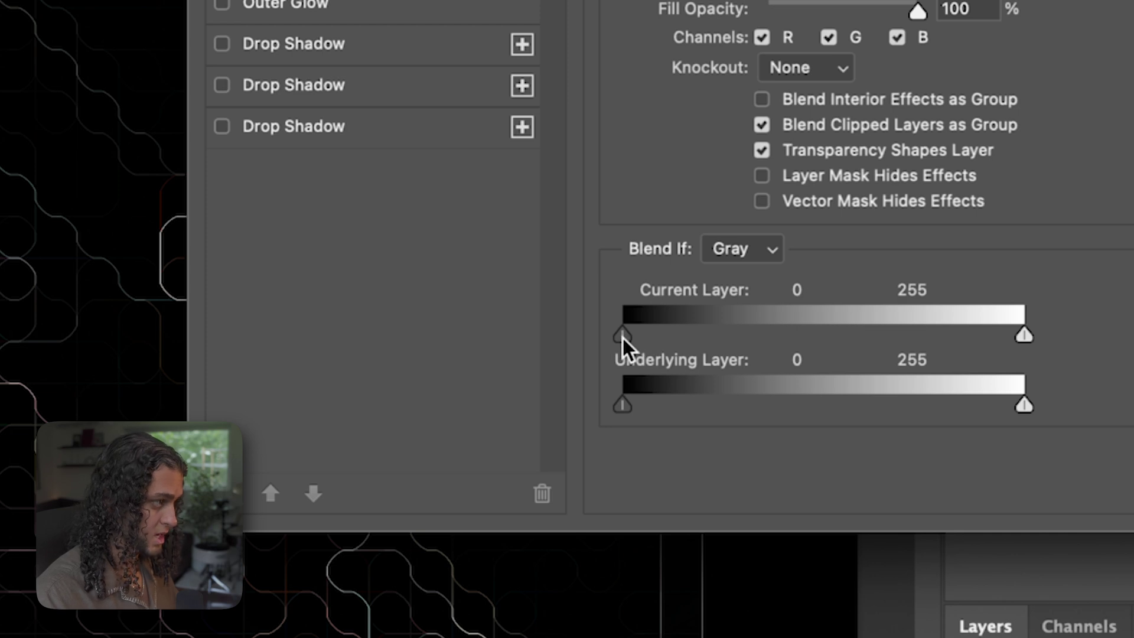
pyautogui.moveTo(624, 335); pyautogui.dragTo(633, 336)
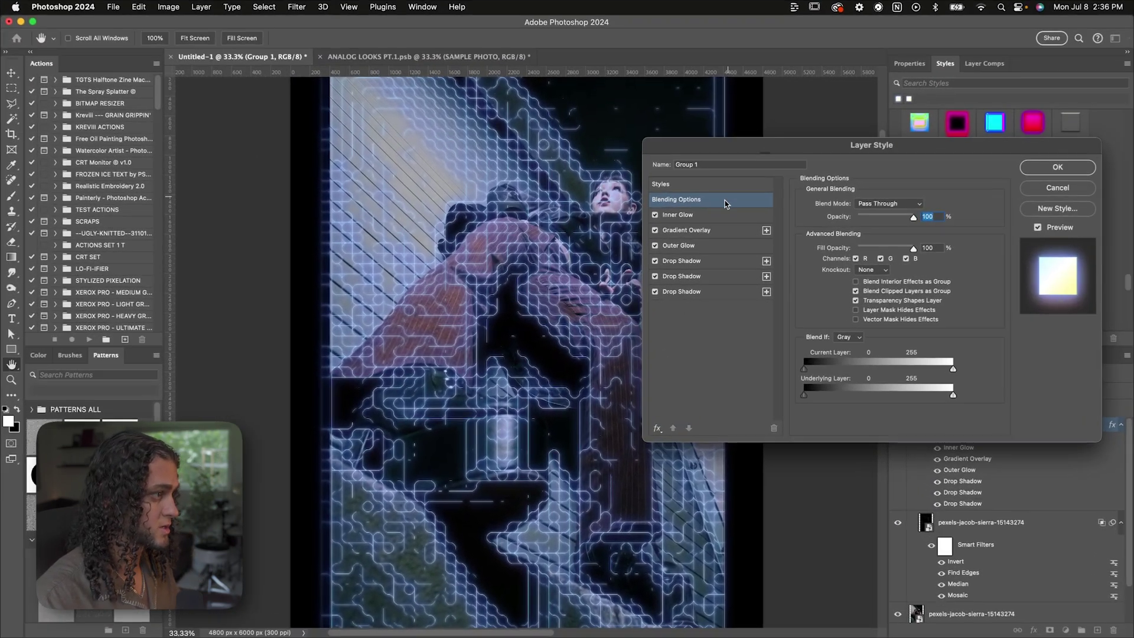
# - Review Group 1's layer style settings for Inner Glow, Gradient Overlay, Outer Glow and the three Drop Shadows
pyautogui.click(714, 216)
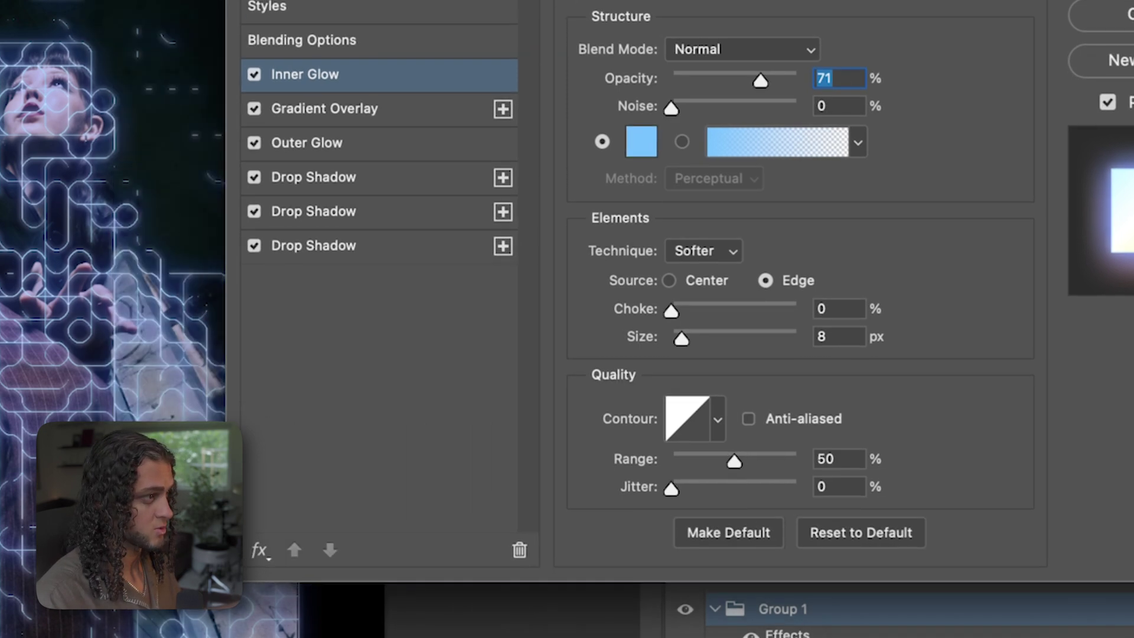
pyautogui.click(387, 121)
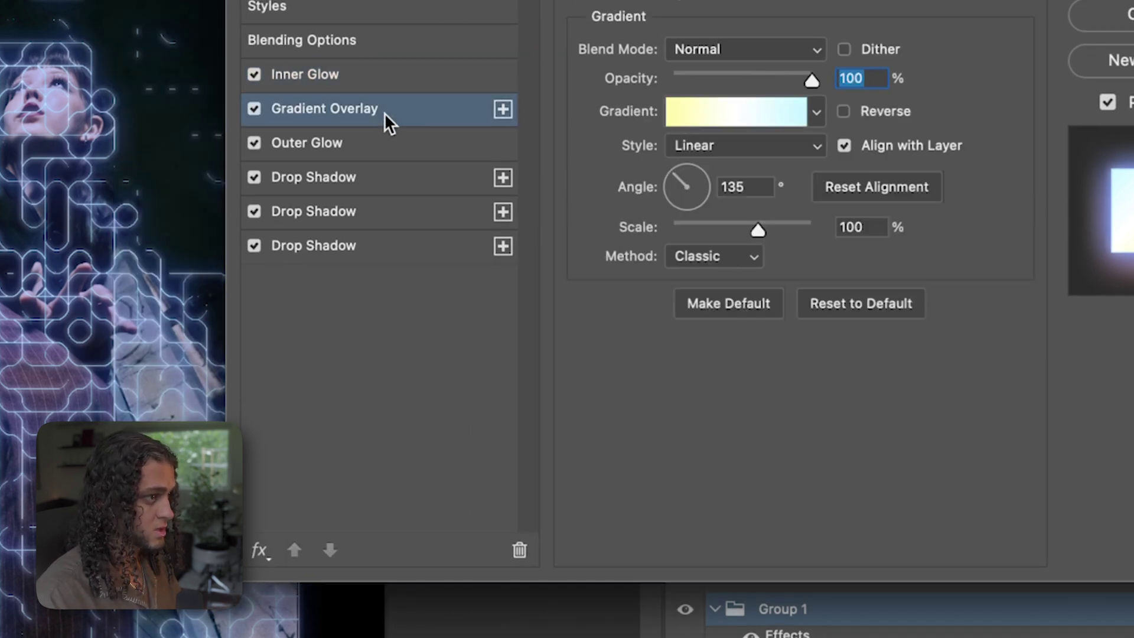
pyautogui.click(390, 151)
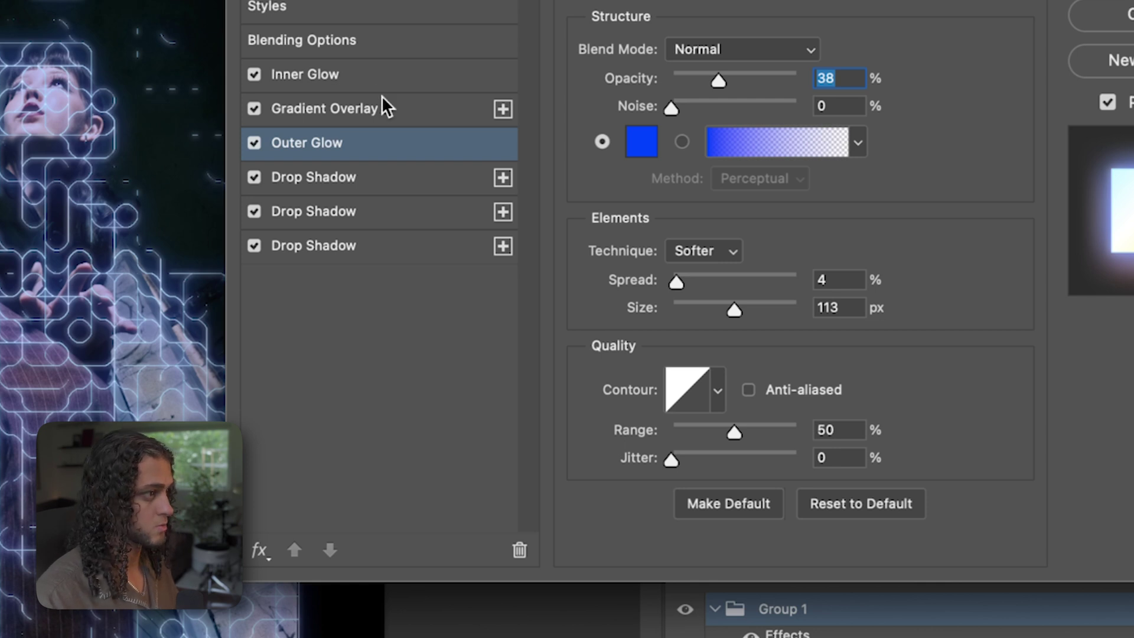
pyautogui.click(355, 180)
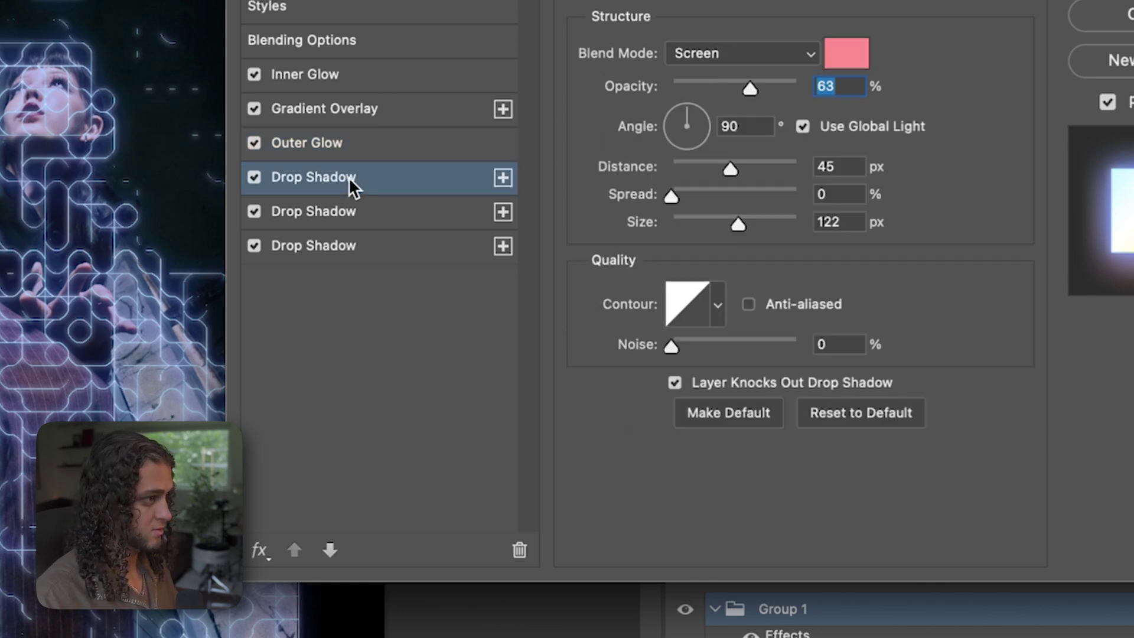
pyautogui.click(349, 213)
pyautogui.click(344, 254)
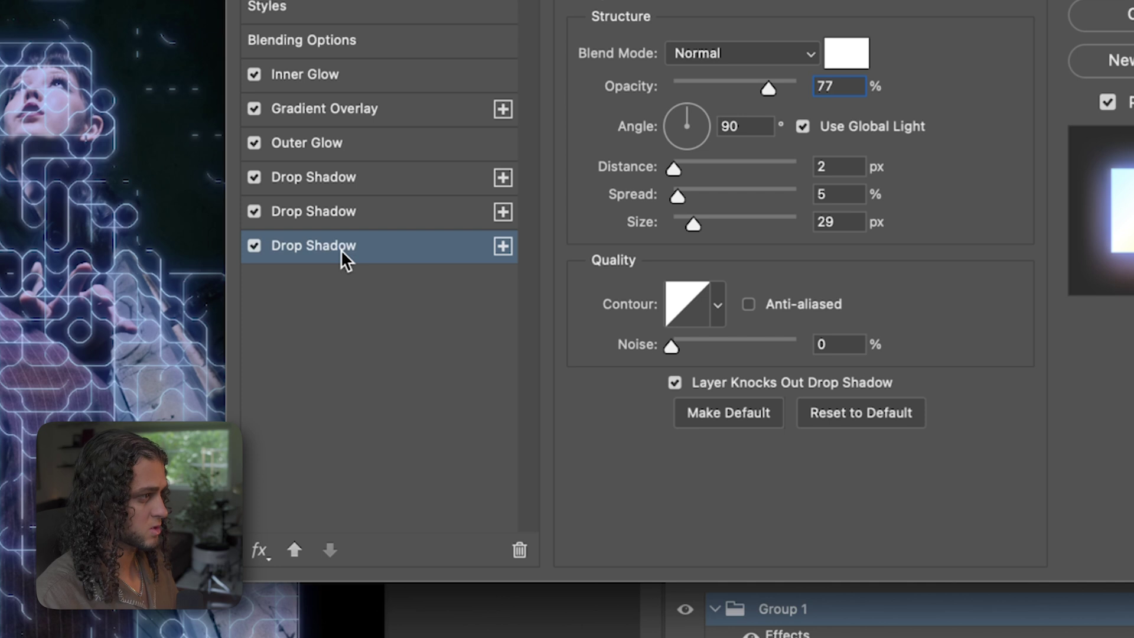
# - Check Group 1's Outer Glow settings and accept the layer style
pyautogui.click(349, 142)
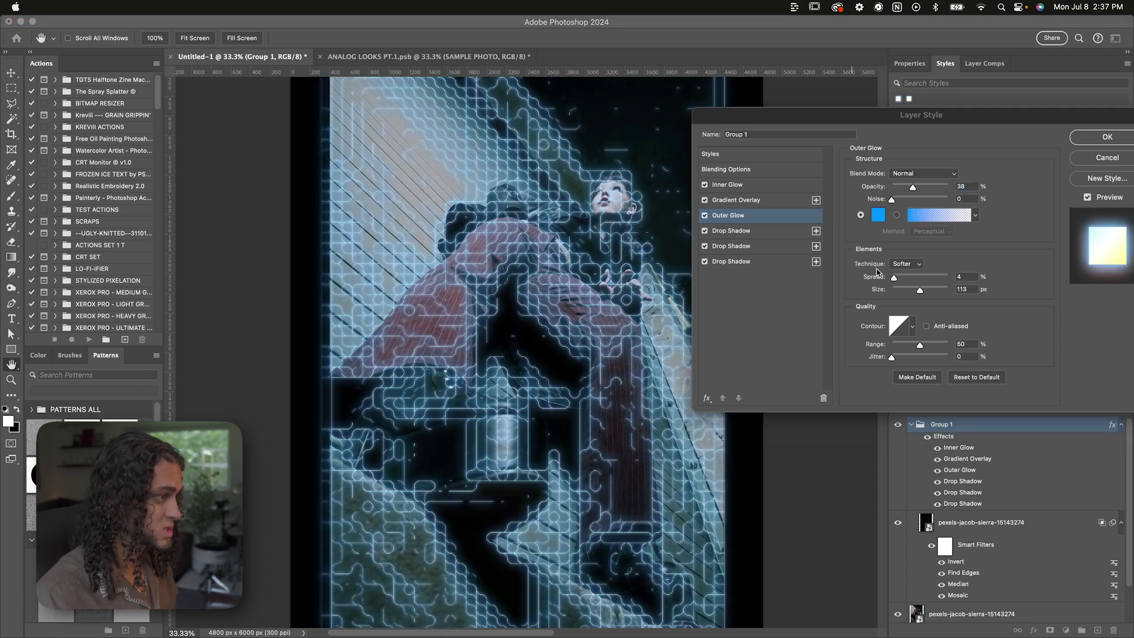
pyautogui.click(1082, 136)
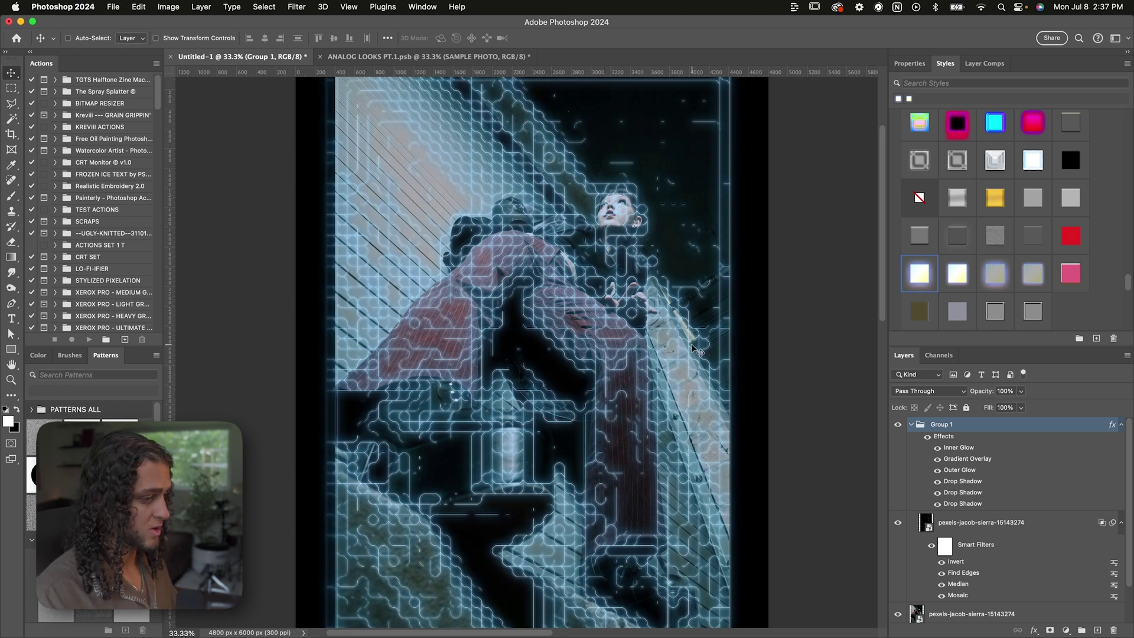
# - In the blending options of the filtered layer inside Group 1, split the Blend If current-layer black point and set it to 28 / 79
pyautogui.click(1009, 523)
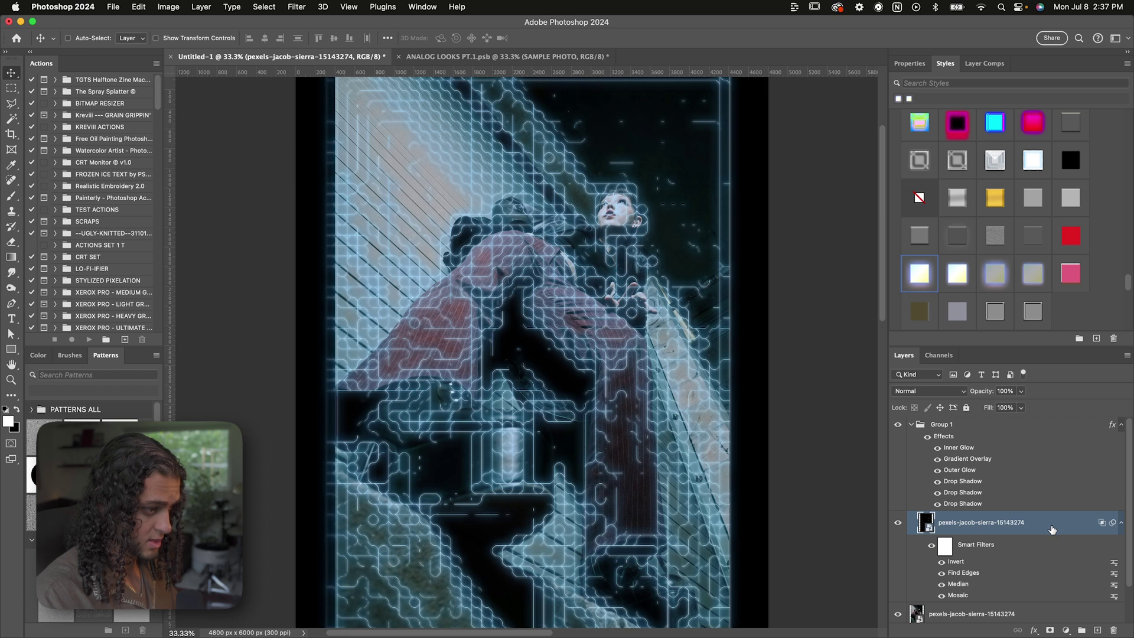
pyautogui.scroll(-1, 1051, 529)
pyautogui.doubleClick(1041, 518)
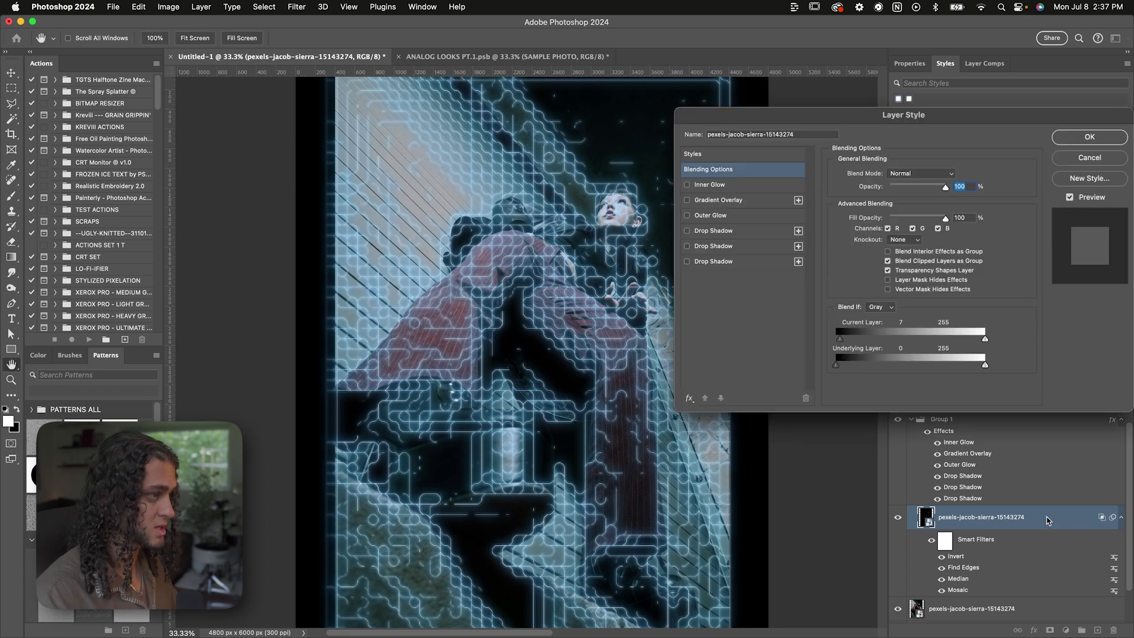
pyautogui.moveTo(841, 343); pyautogui.dragTo(853, 342)
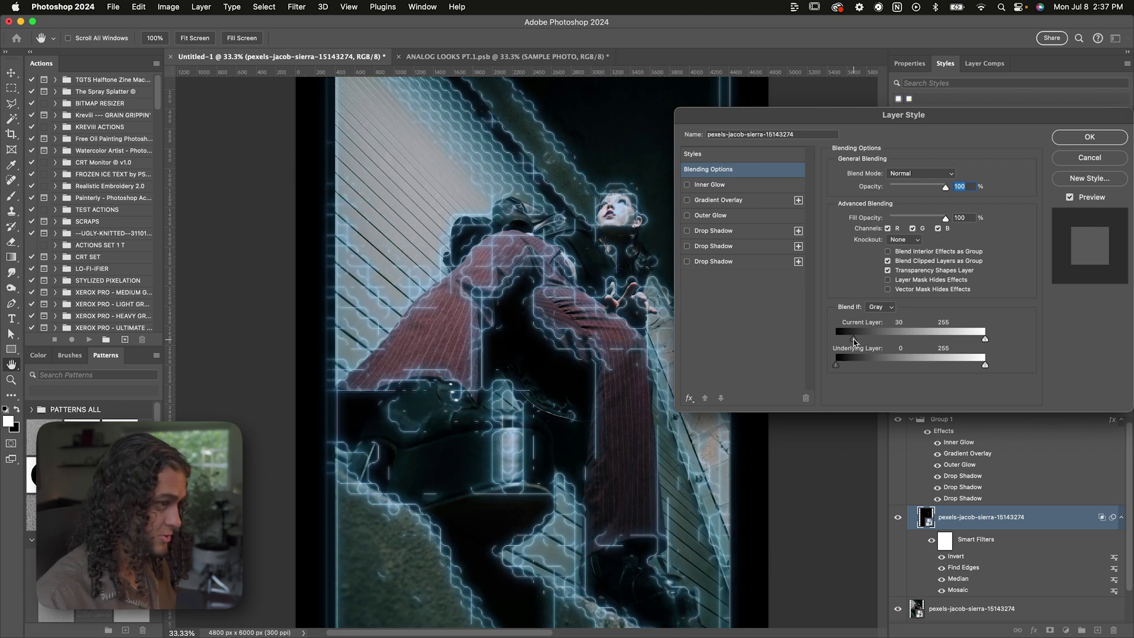
pyautogui.press('alt')
pyautogui.keyDown('alt'); pyautogui.click(853, 339); pyautogui.keyUp('alt')
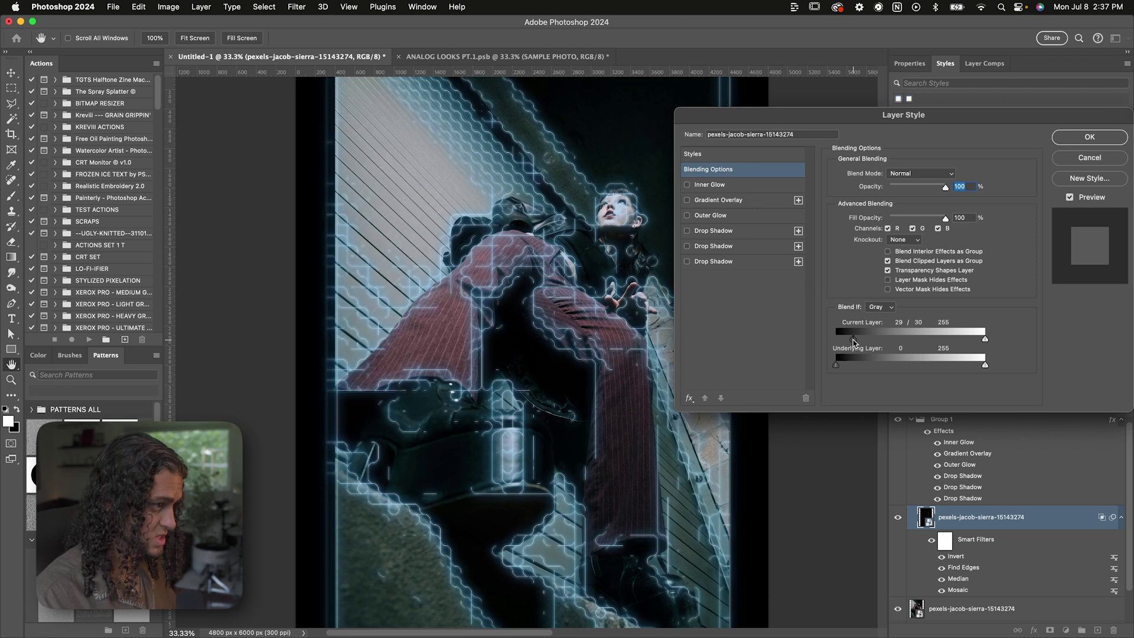
pyautogui.moveTo(854, 341)
pyautogui.mouseDown()
pyautogui.moveTo(876, 341)
pyautogui.moveTo(844, 341)
pyautogui.mouseUp()
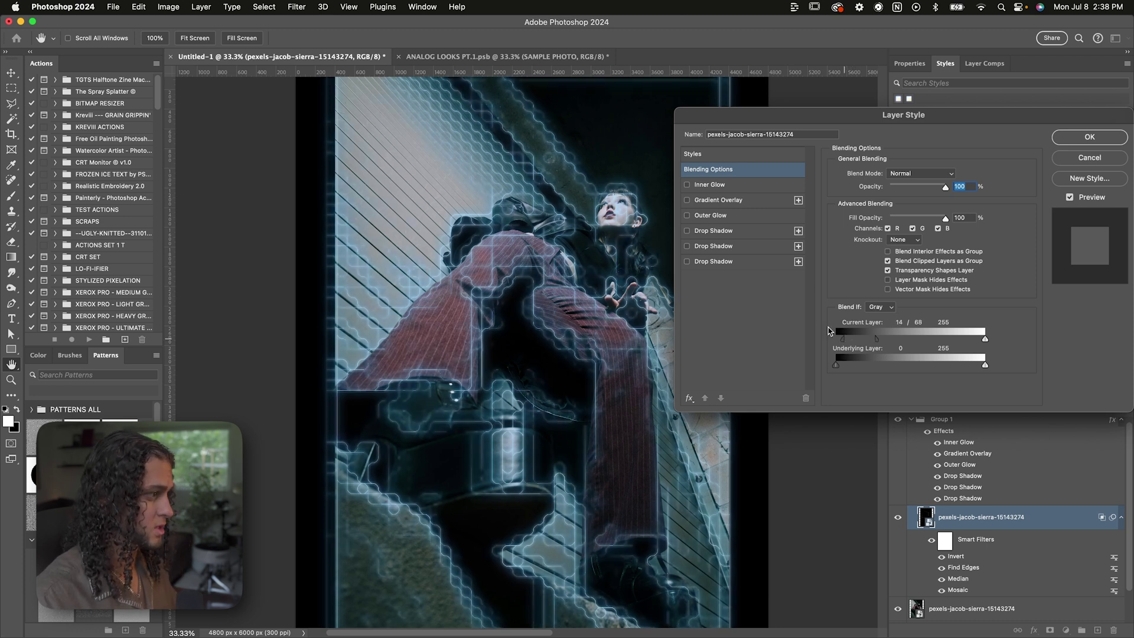
pyautogui.scroll(1, 543, 296)
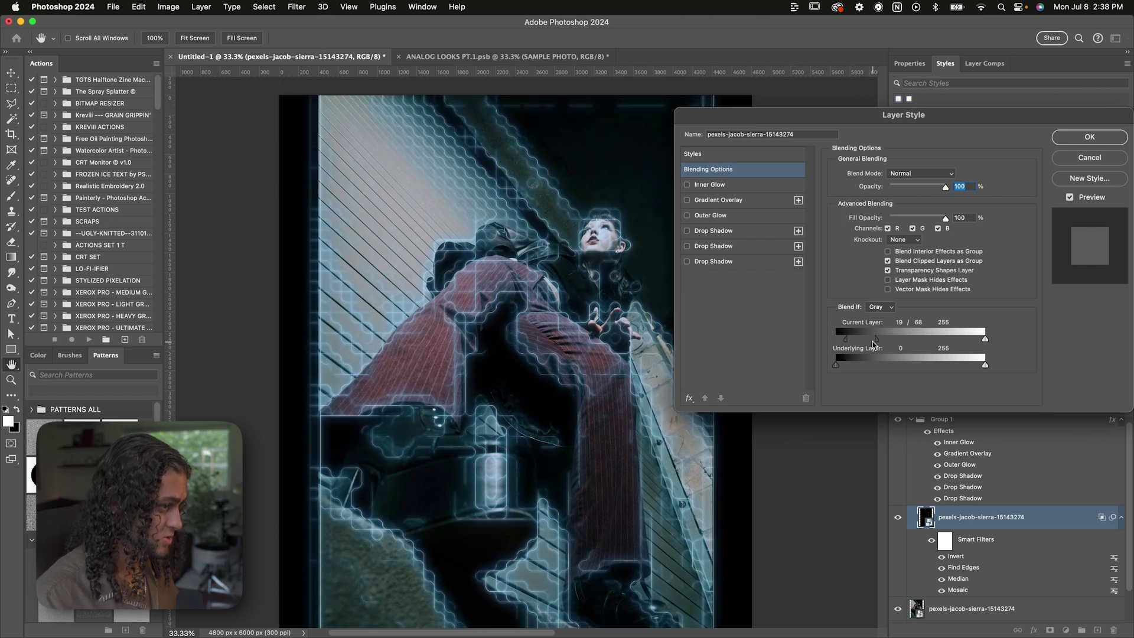
pyautogui.moveTo(877, 342); pyautogui.dragTo(878, 342)
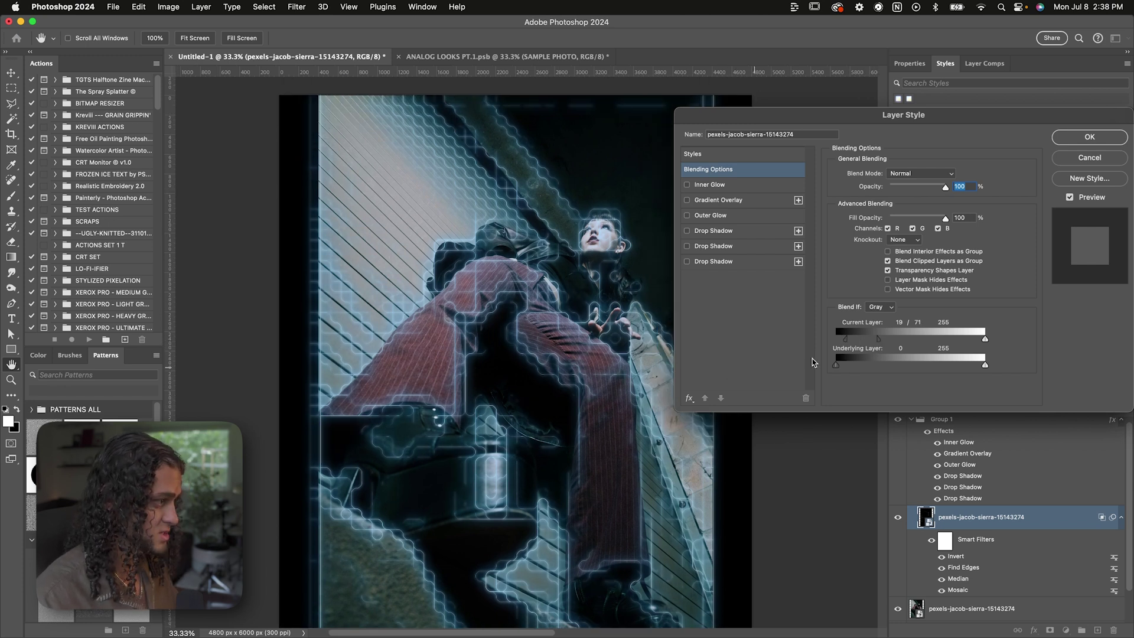
pyautogui.moveTo(880, 342); pyautogui.dragTo(852, 340)
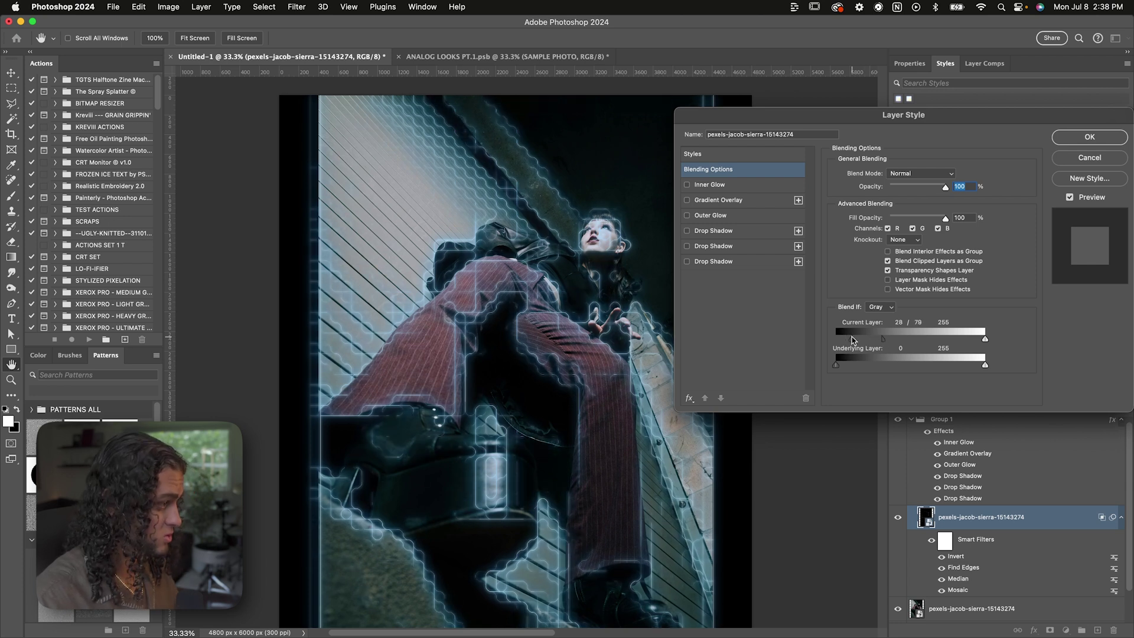
pyautogui.press('Return')
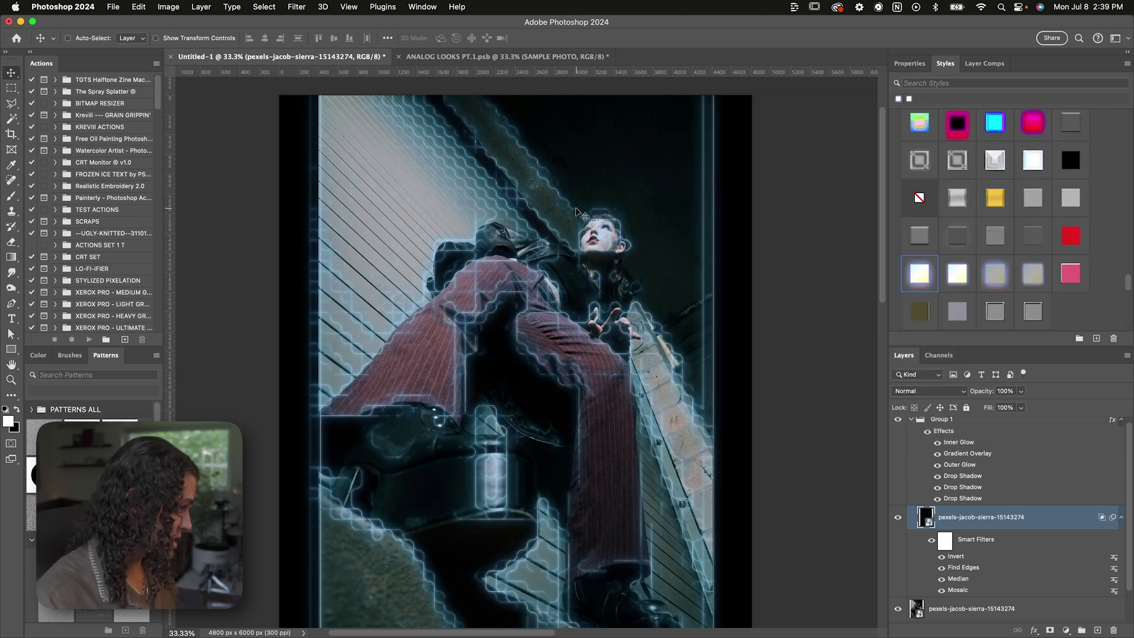
# - Apply a Maximum filter with a 2-pixel radius, preserving roundness, to thicken the layer's outlines
pyautogui.click(296, 6)
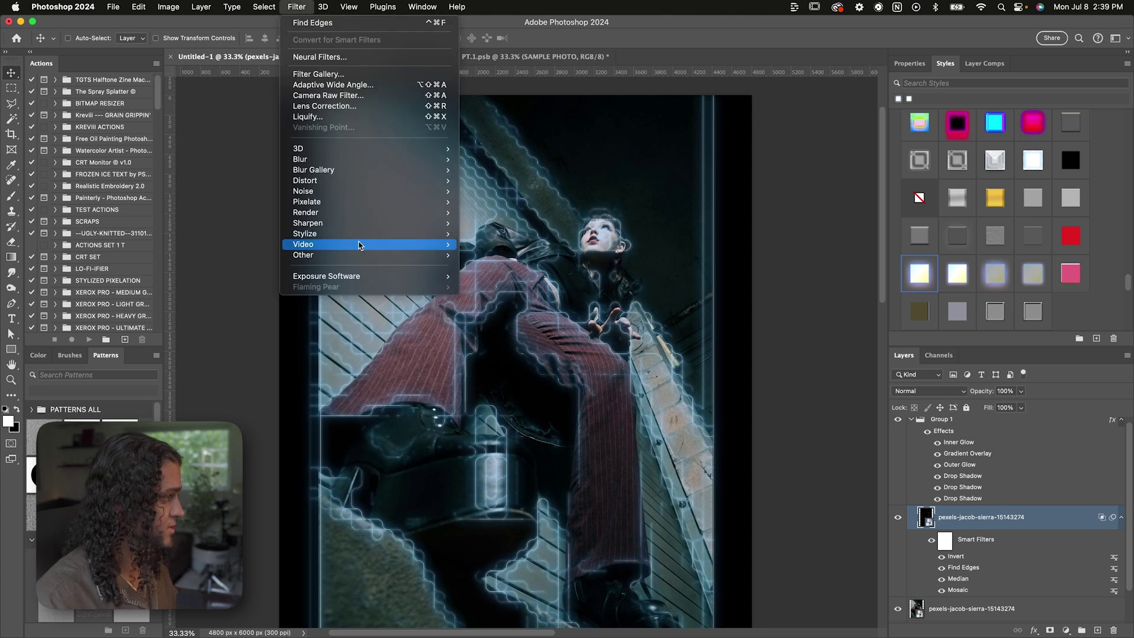
pyautogui.moveTo(359, 254)
pyautogui.click(507, 287)
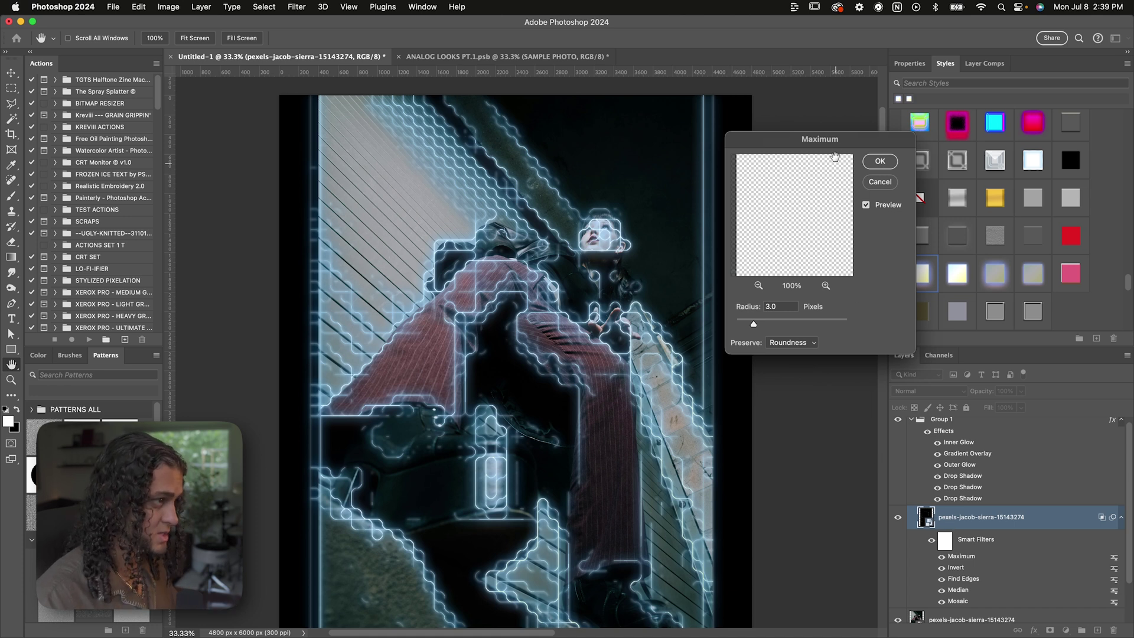
pyautogui.moveTo(831, 145); pyautogui.dragTo(827, 140)
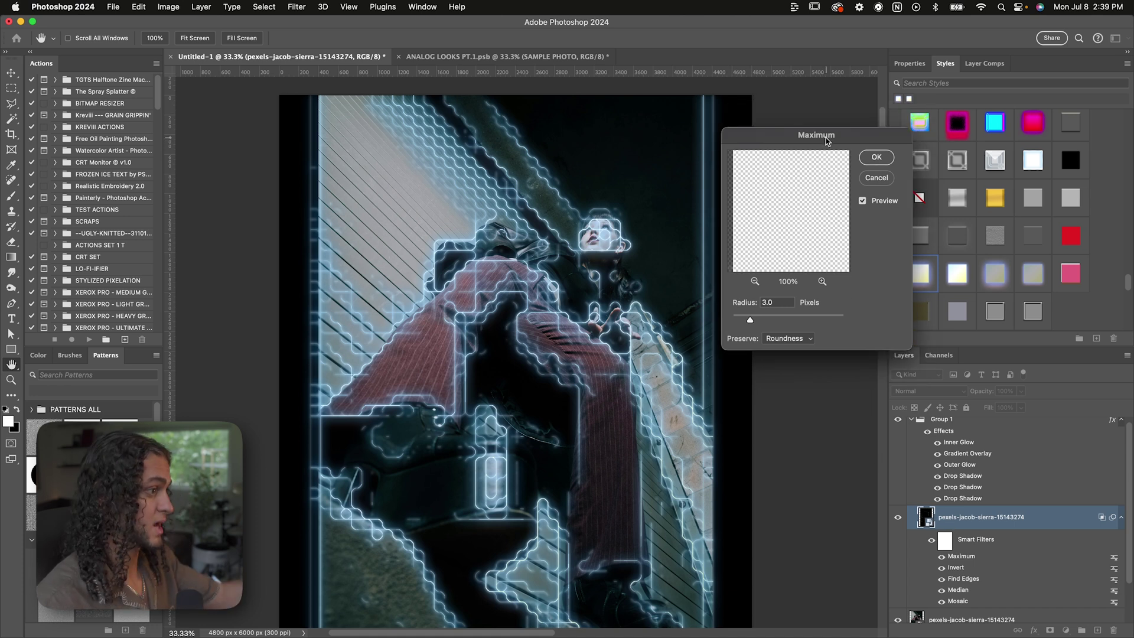
pyautogui.moveTo(779, 303); pyautogui.dragTo(761, 301)
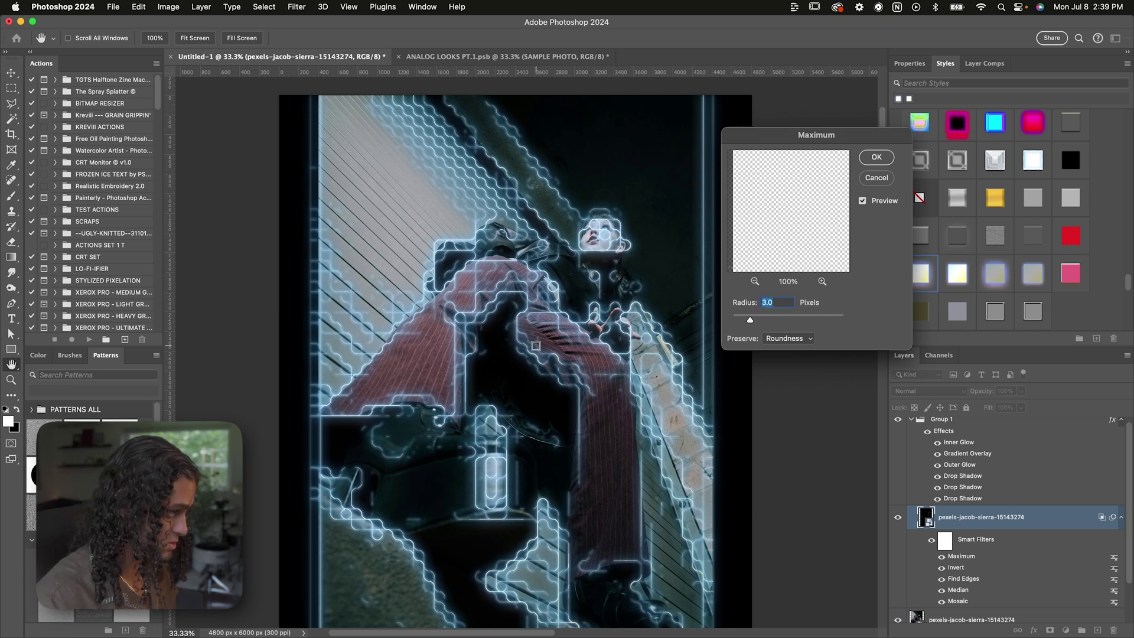
pyautogui.scroll(1, 629, 309)
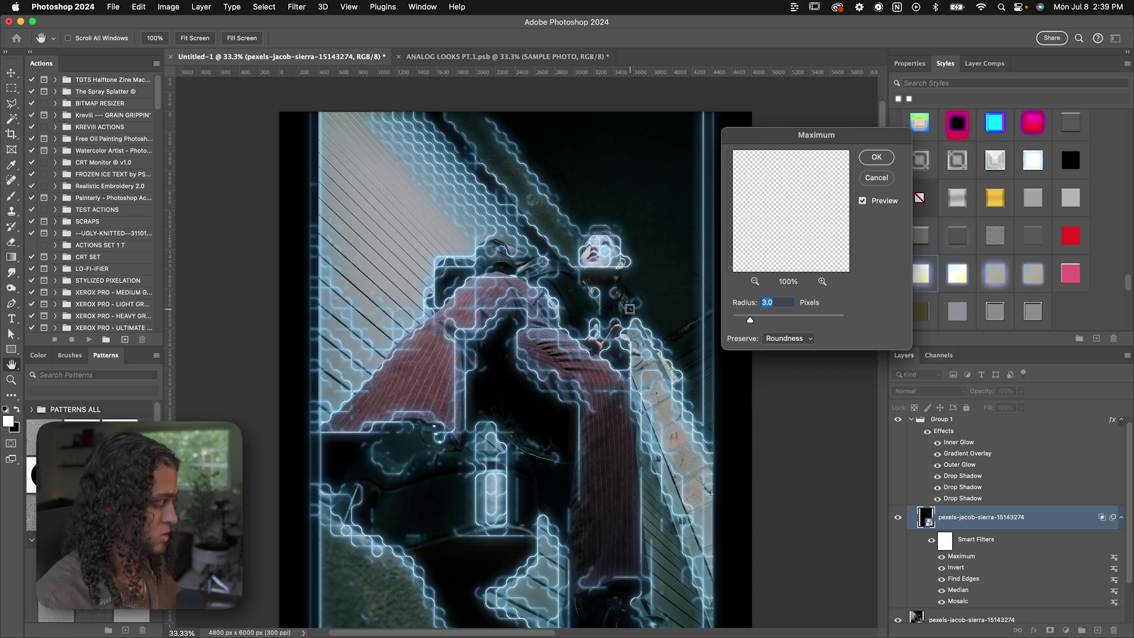
pyautogui.write('2')
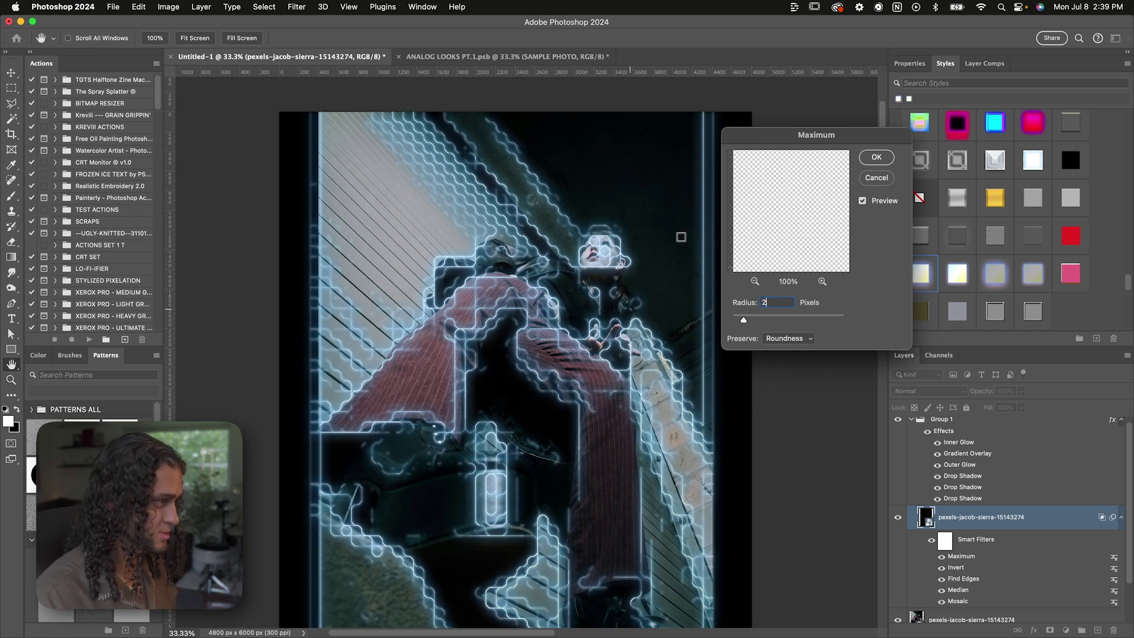
pyautogui.press('Return')
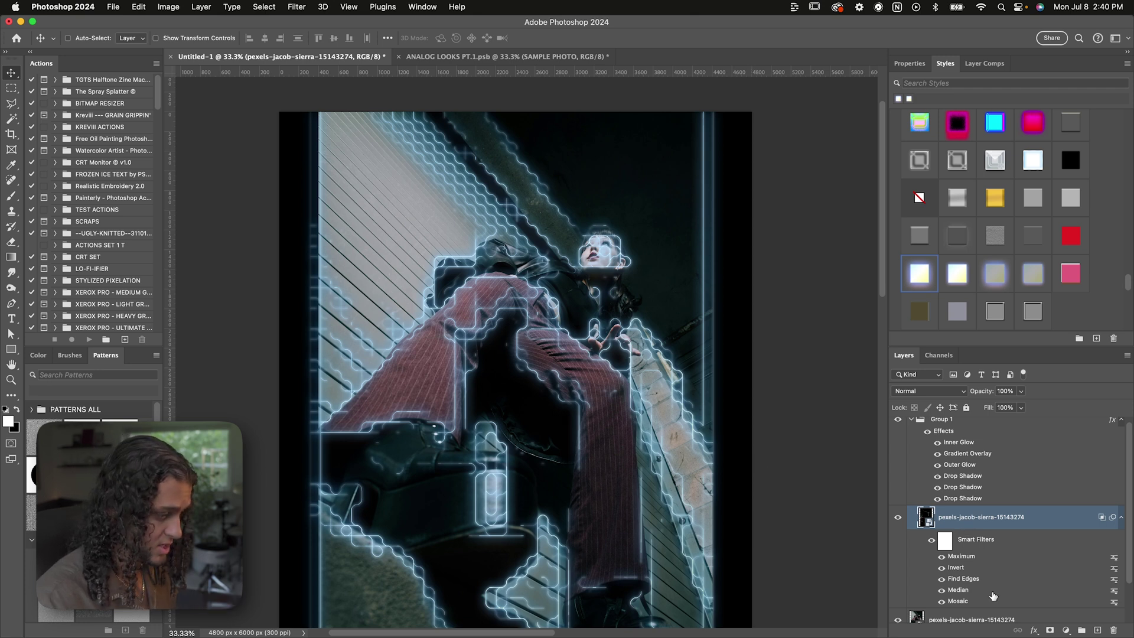
# - Set the layer's Mosaic smart filter to a cell size of 200 square and collapse Group 1
pyautogui.scroll(-2, 952, 580)
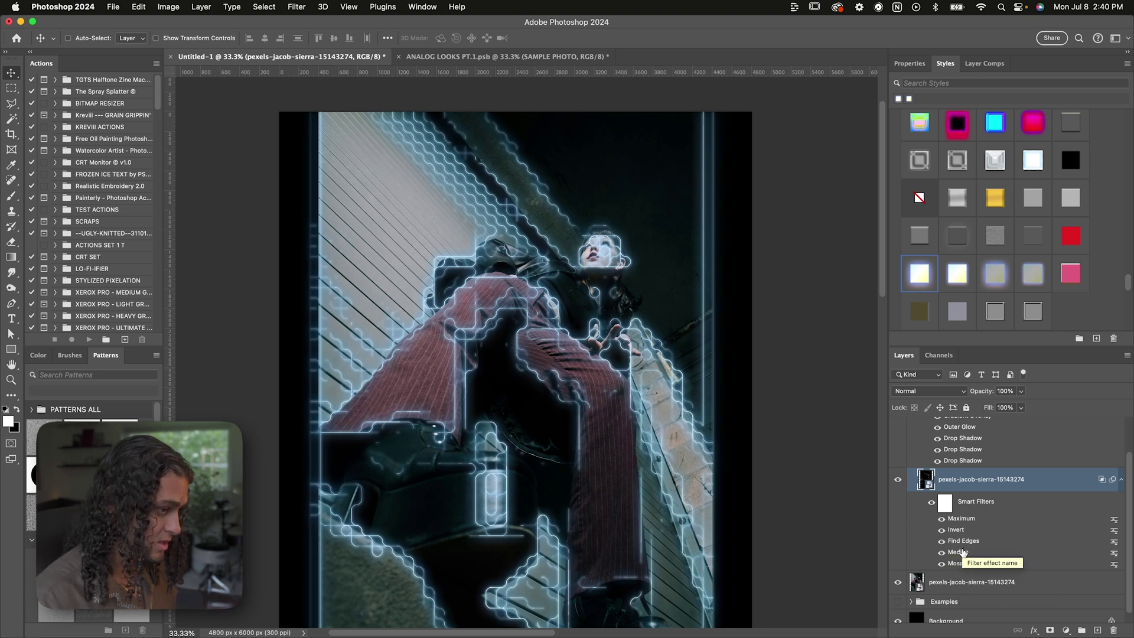
pyautogui.doubleClick(958, 563)
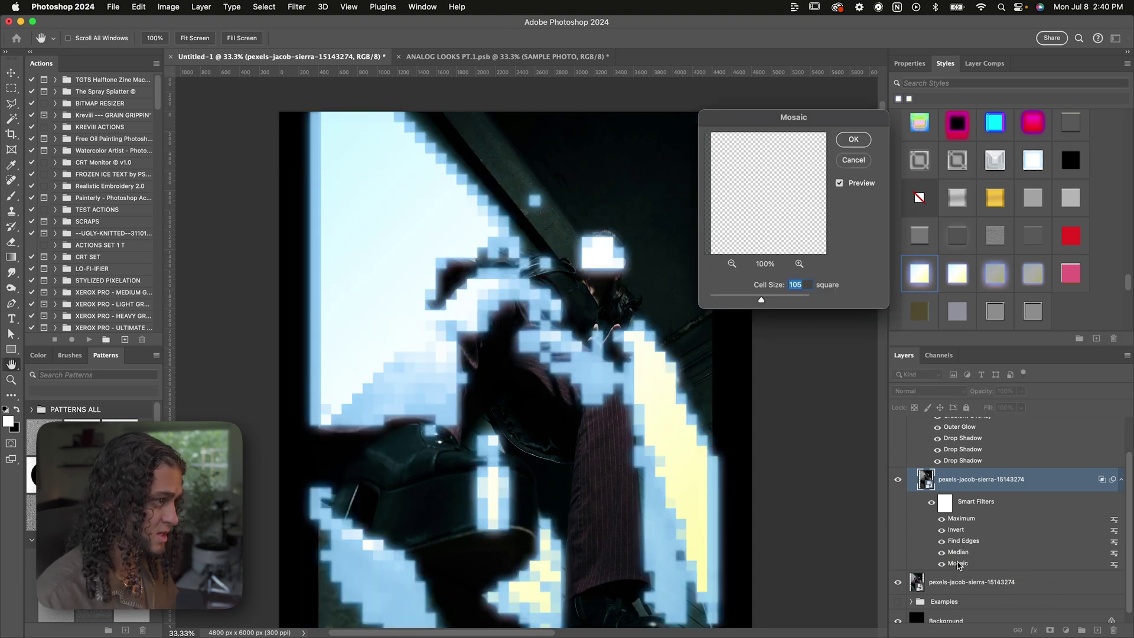
pyautogui.write('200')
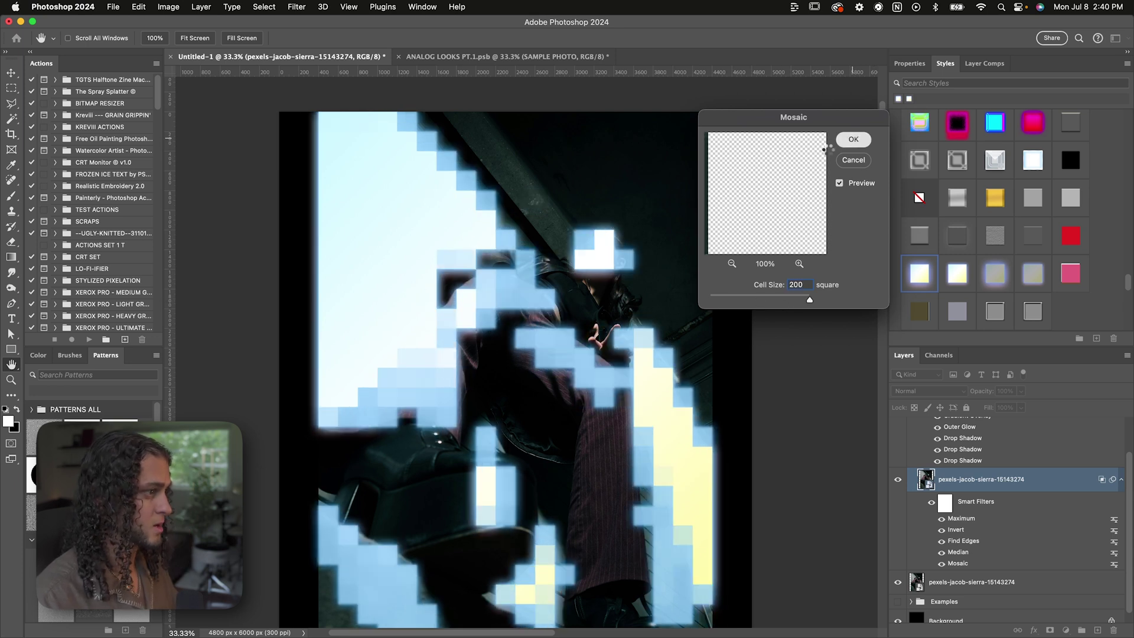
pyautogui.press('Return')
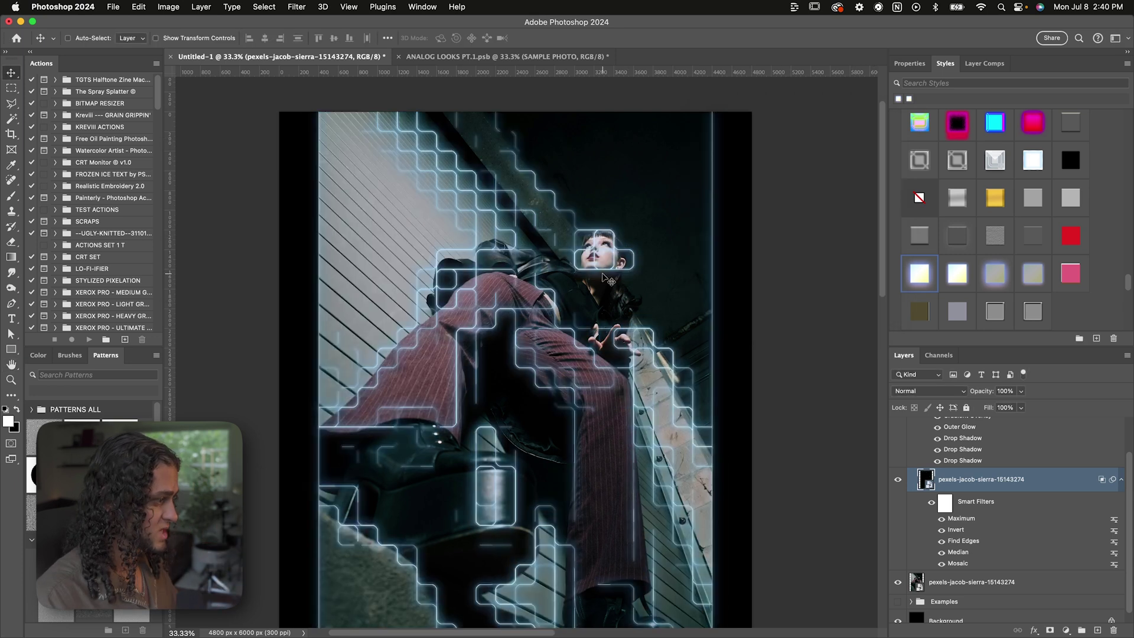
pyautogui.press('v')
pyautogui.press('super+equal')
pyautogui.press('super+minus')
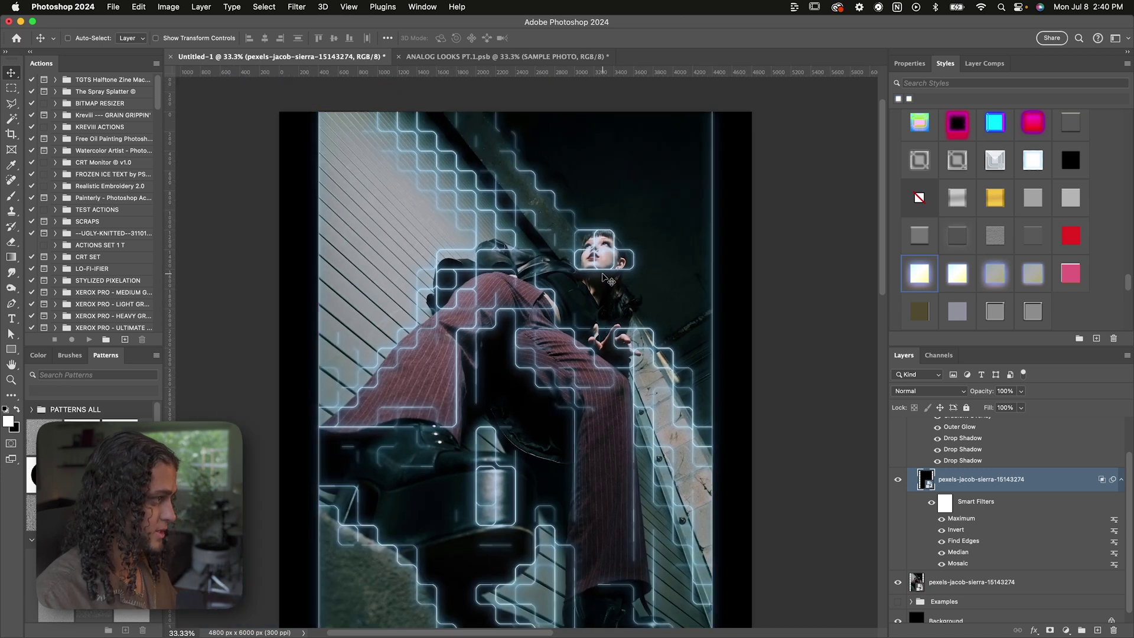
pyautogui.scroll(-2, 603, 274)
pyautogui.scroll(2, 587, 205)
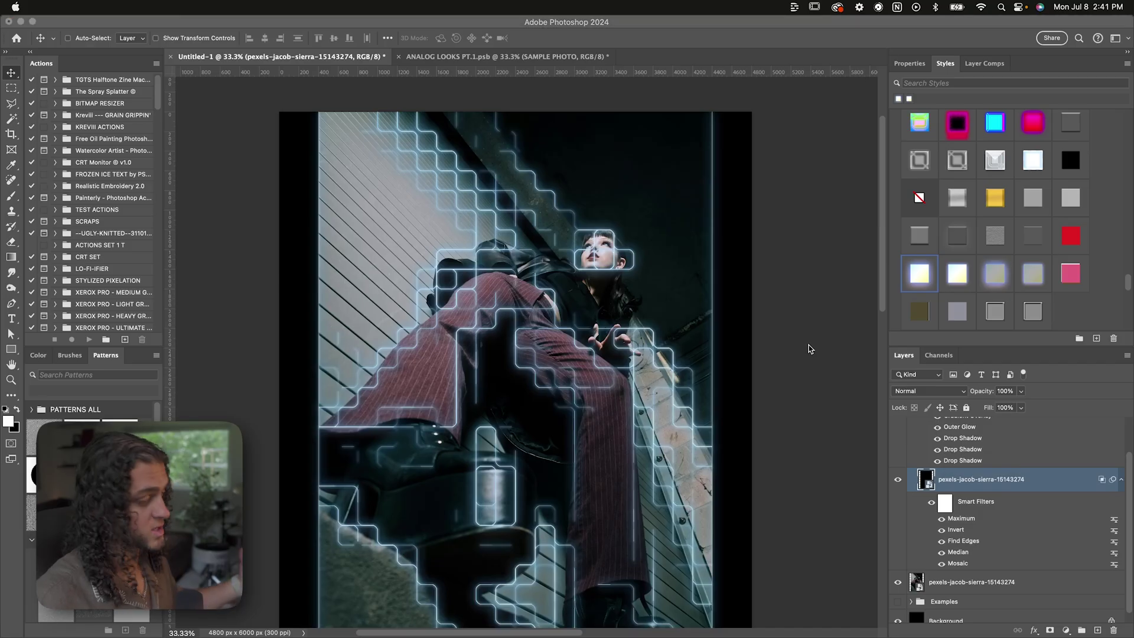
pyautogui.scroll(3, 932, 439)
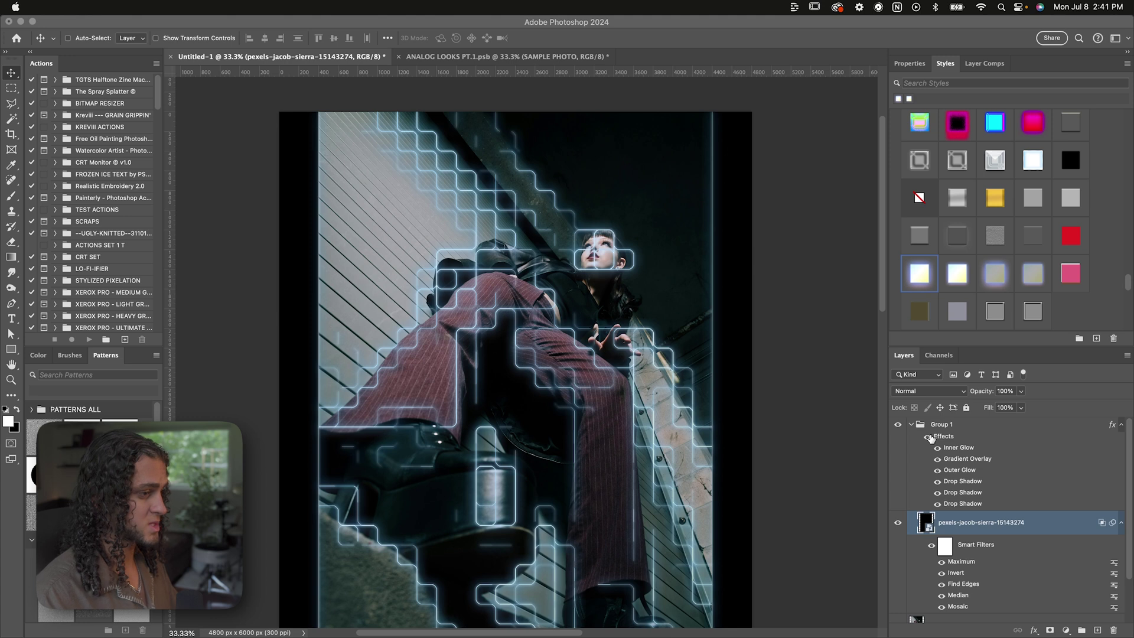
pyautogui.click(912, 427)
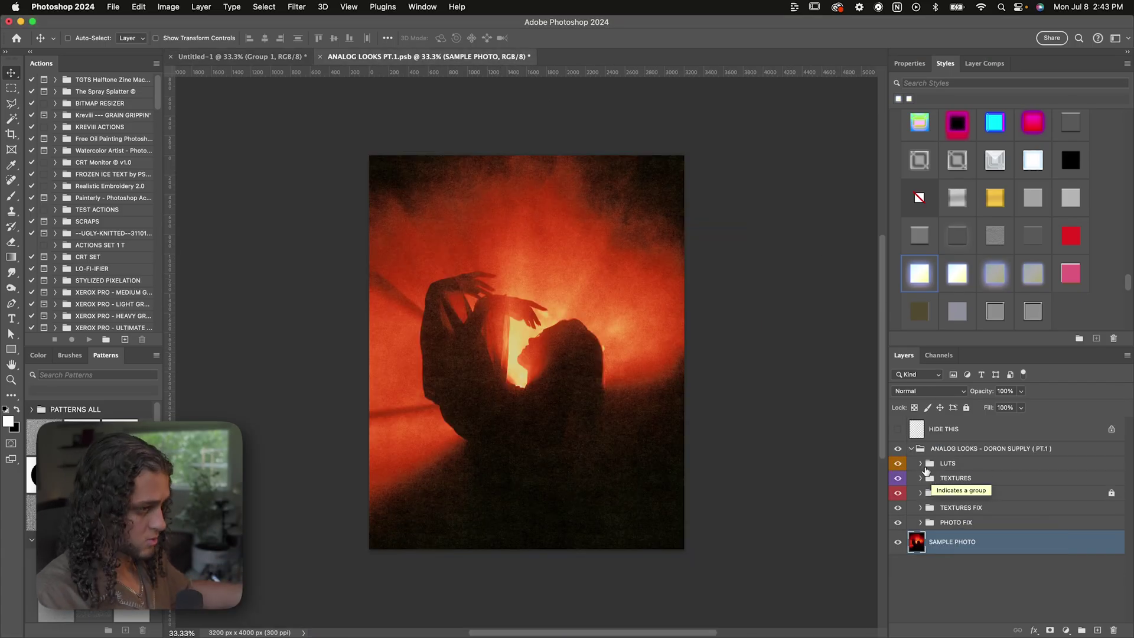
# - Try texture 8 in place of texture 6 in the TEXTURES group of ANALOG LOOKS PT.1.psb
pyautogui.click(920, 479)
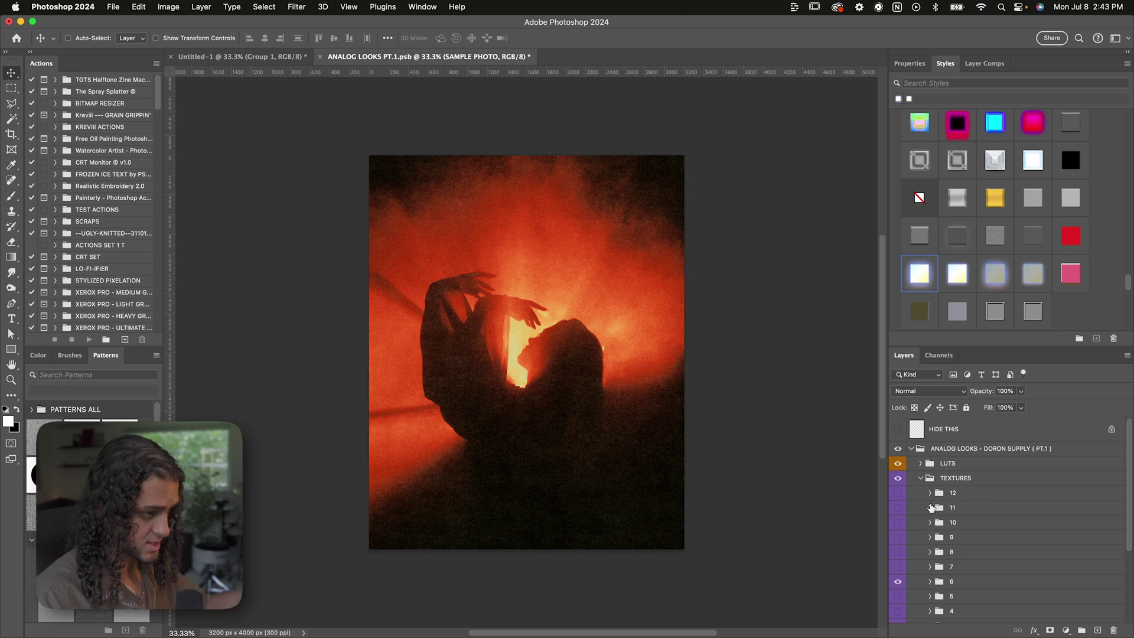
pyautogui.scroll(-5, 920, 483)
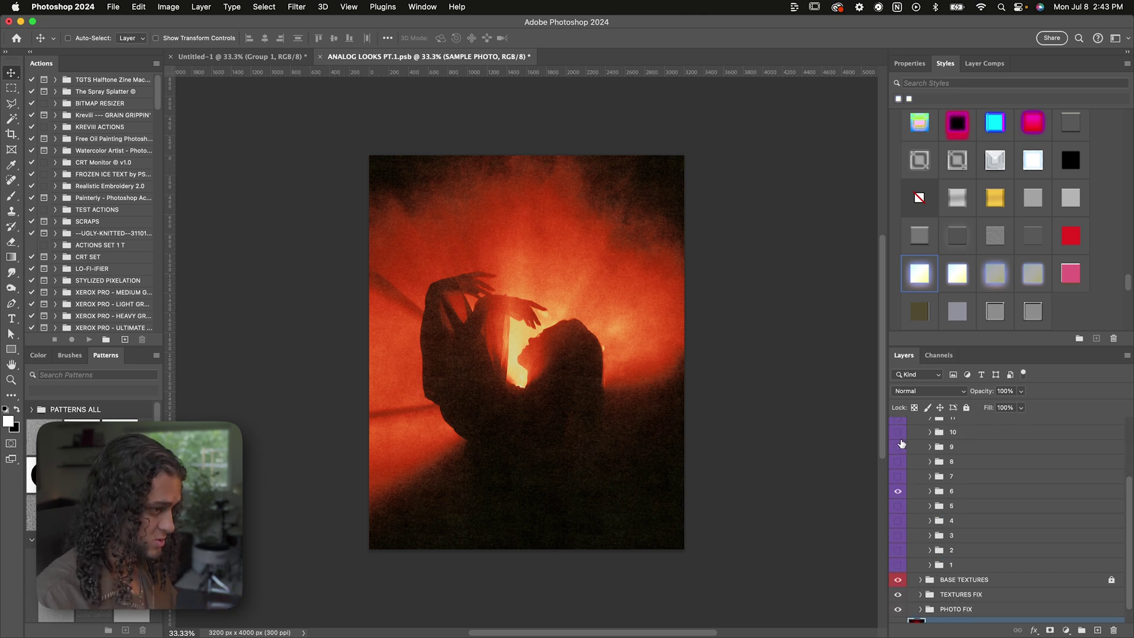
pyautogui.click(898, 491)
pyautogui.click(898, 461)
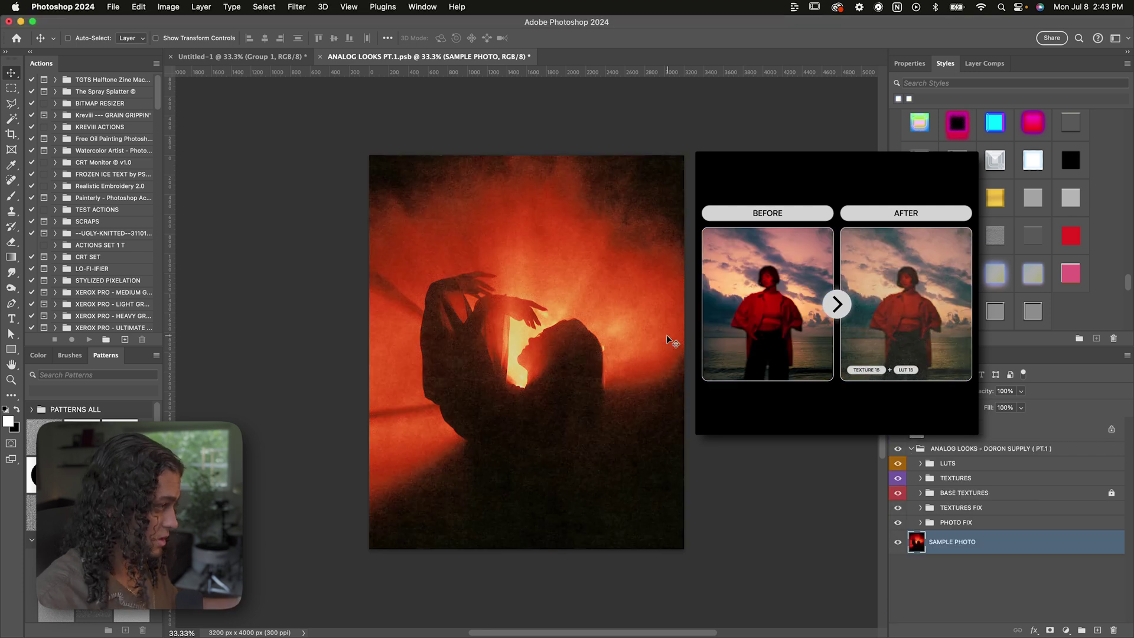
# - In Untitled-1, group Group 1 with the photo layer beneath it and copy the new group into ANALOG LOOKS PT.1.psb above SAMPLE PHOTO
pyautogui.hotkey('ctrl', 'Tab')
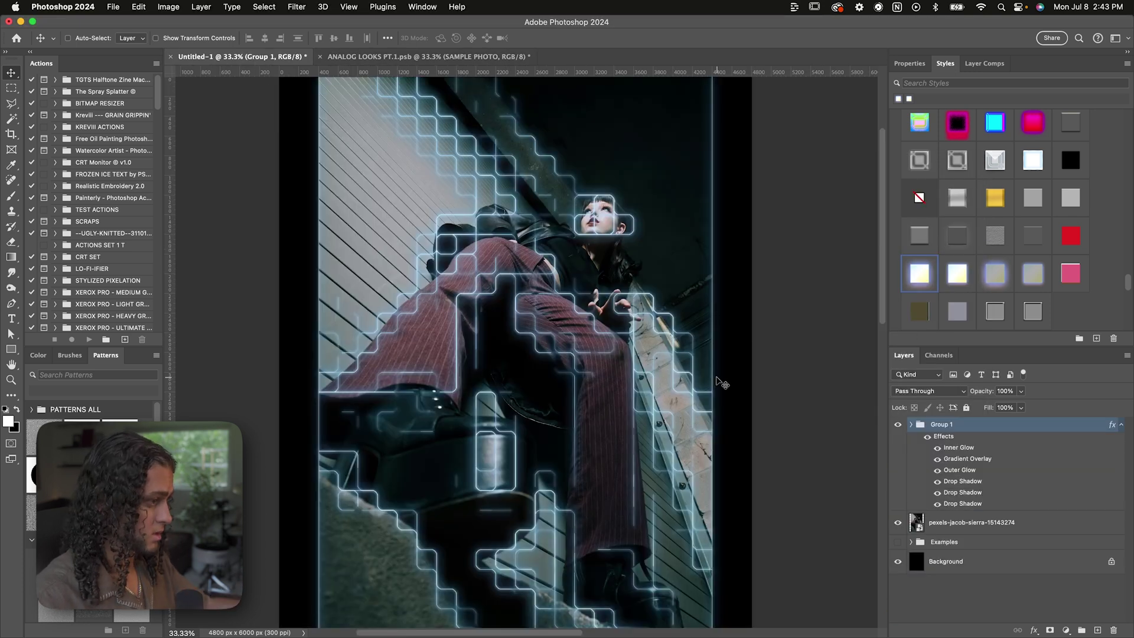
pyautogui.keyDown('shift'); pyautogui.click(974, 522); pyautogui.keyUp('shift')
pyautogui.press('super+g')
pyautogui.moveTo(576, 250); pyautogui.dragTo(454, 55)
pyautogui.moveTo(562, 403); pyautogui.dragTo(562, 401)
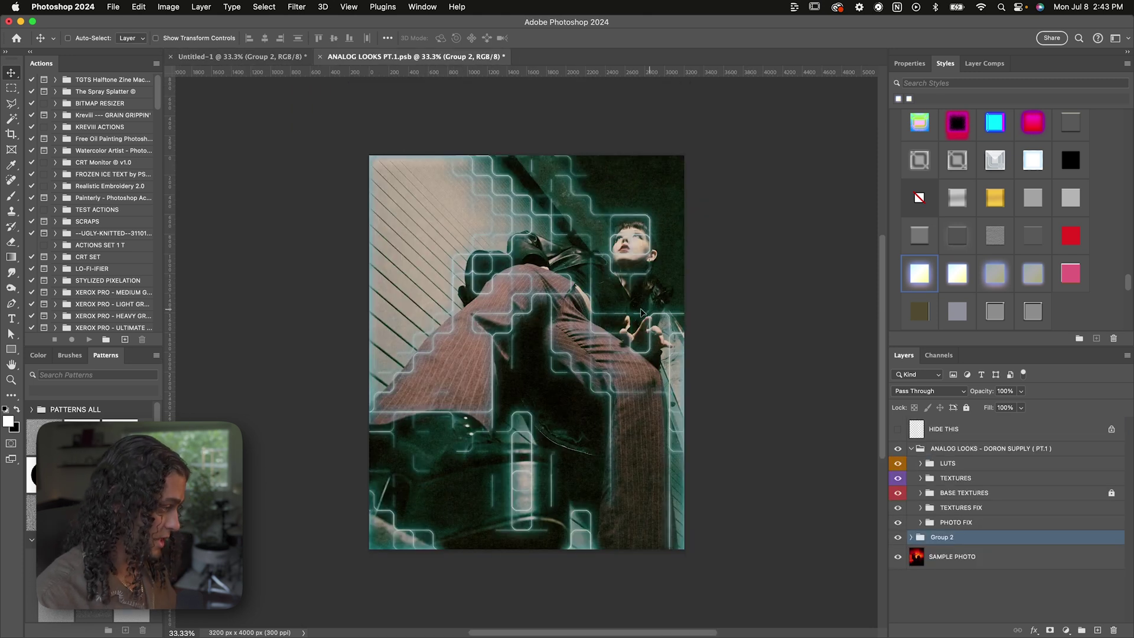
# - In the LUTS group, hide LUT 04 and show LUT 02 to change the artwork's color grade
pyautogui.press('super+equal')
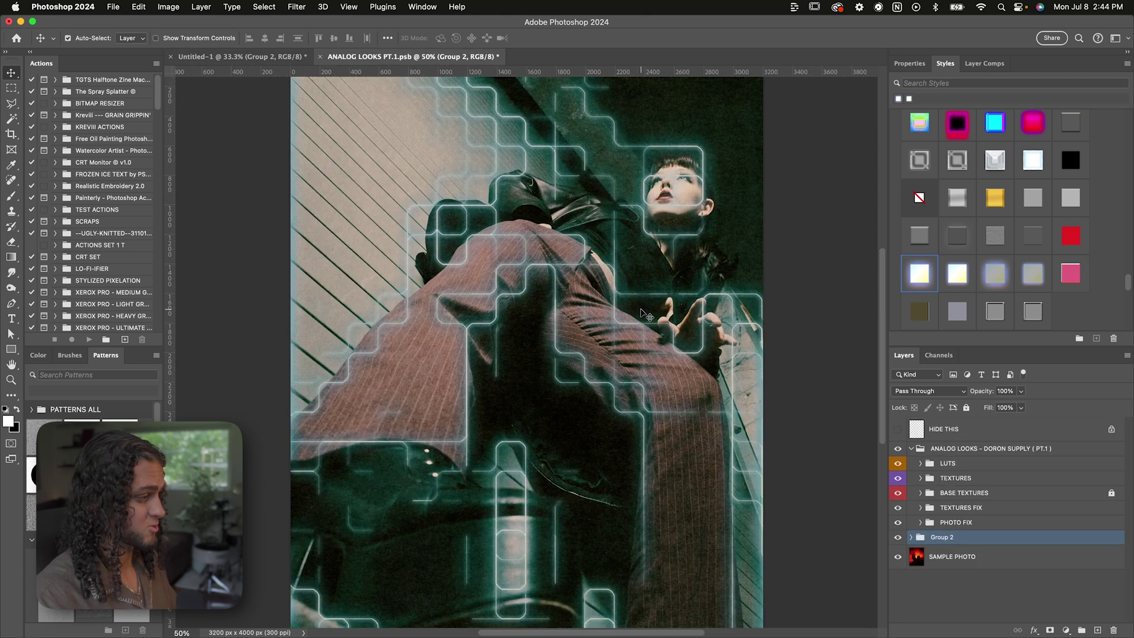
pyautogui.press('super+minus')
pyautogui.press('super+equal')
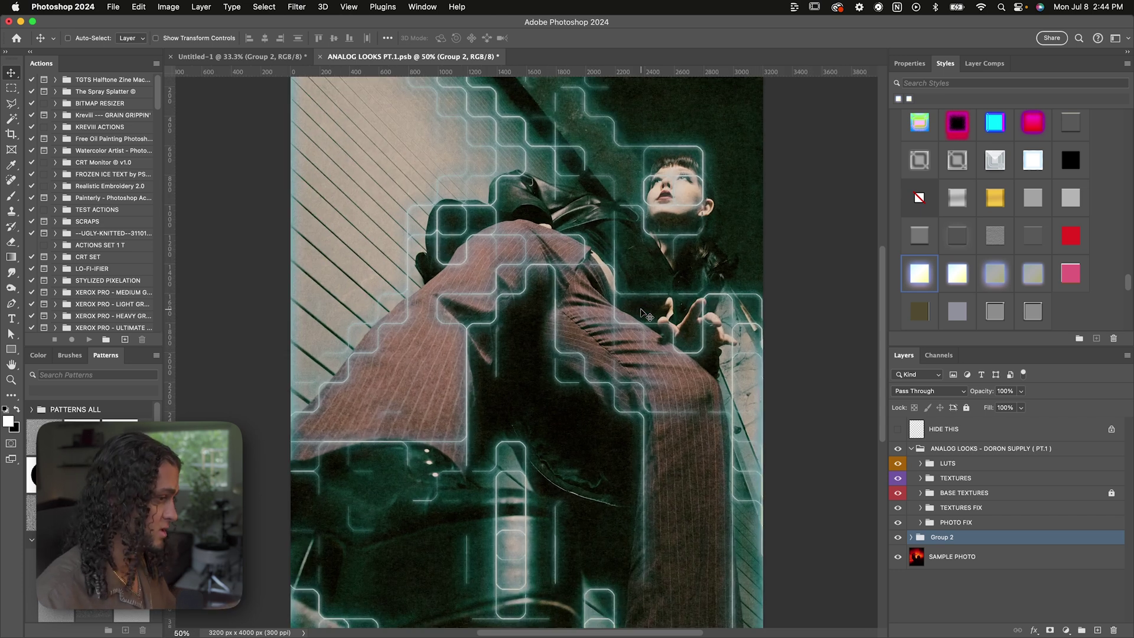
pyautogui.click(920, 464)
pyautogui.scroll(-5, 913, 508)
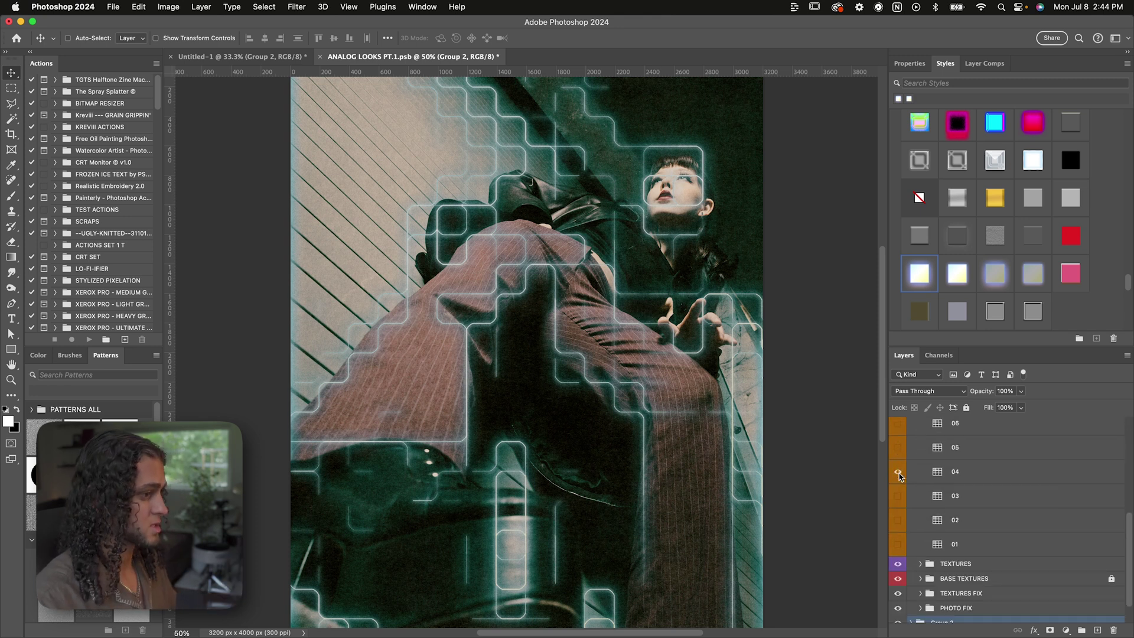
pyautogui.click(898, 472)
pyautogui.click(898, 472)
pyautogui.scroll(-3, 908, 490)
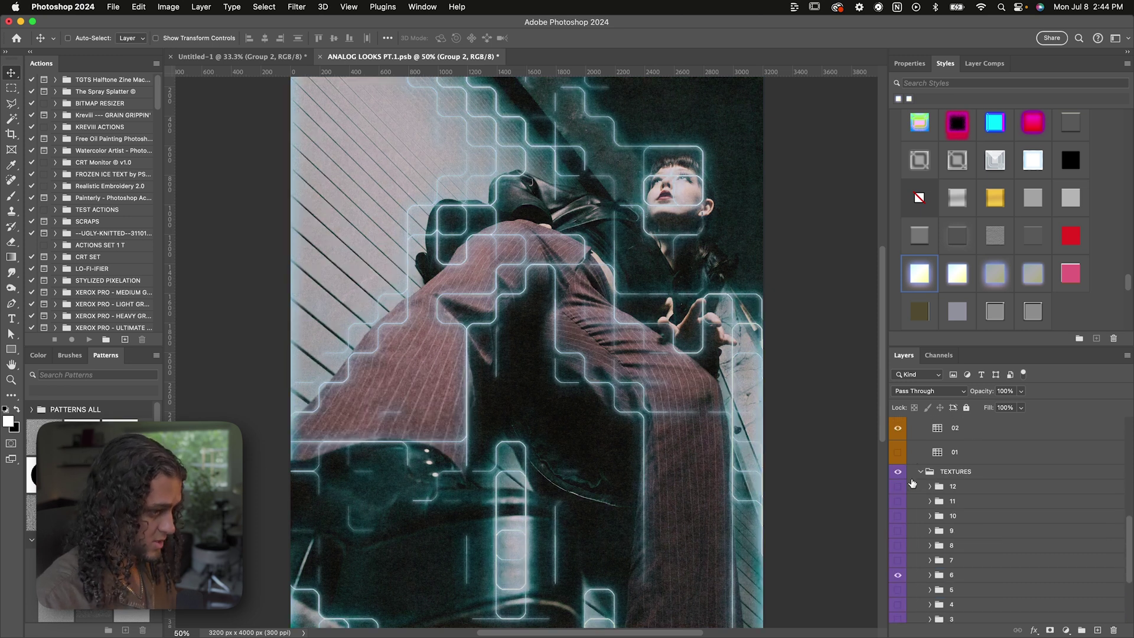
# - In the TEXTURES group, try textures 9, 10 and 11 in place of 6, and keep texture 9 shown
pyautogui.click(898, 506)
pyautogui.click(898, 463)
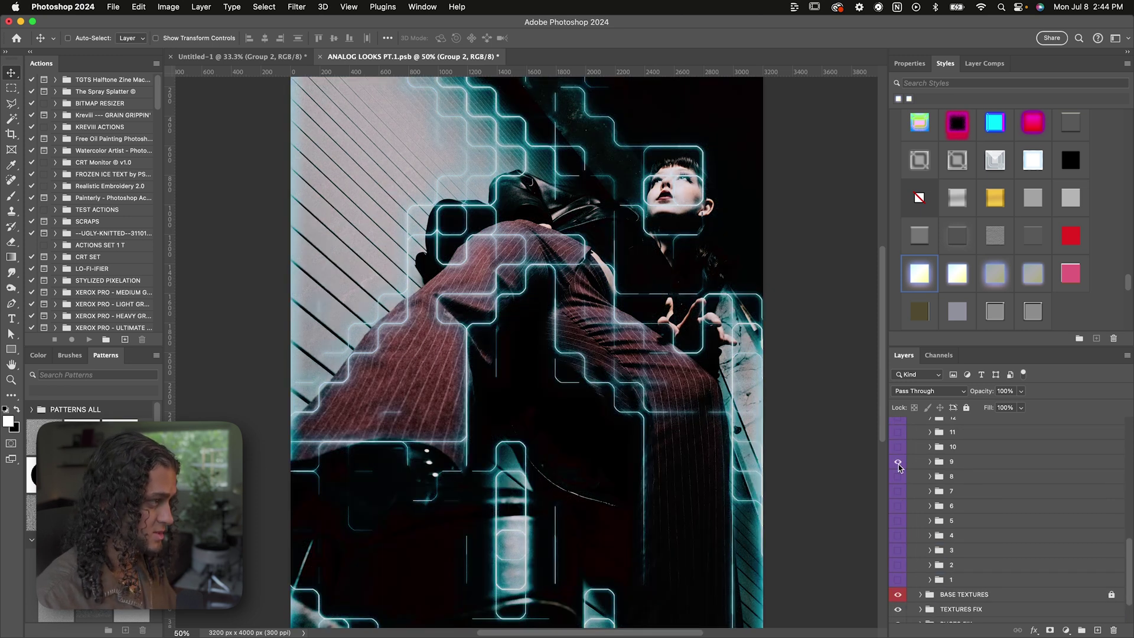
pyautogui.click(898, 463)
pyautogui.click(898, 446)
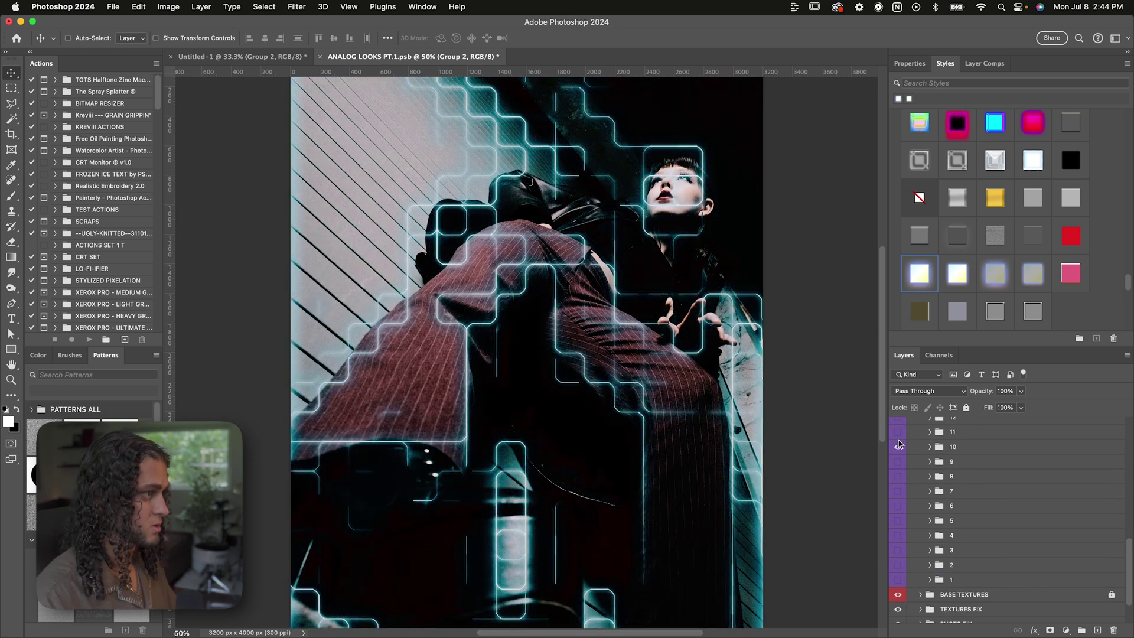
pyautogui.click(898, 446)
pyautogui.scroll(2, 898, 467)
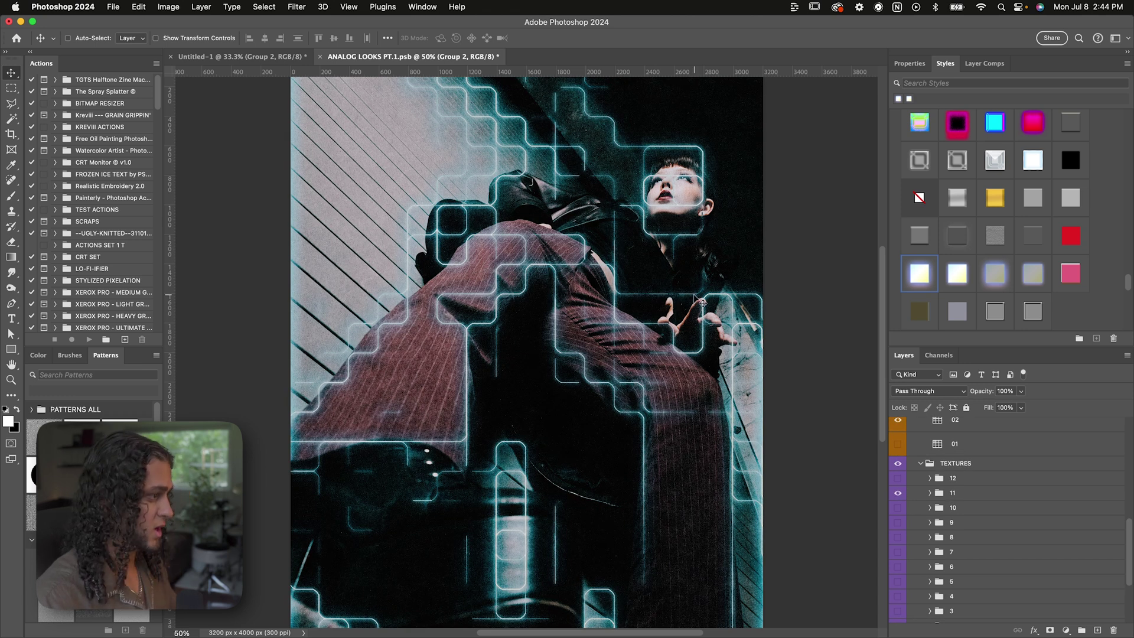
pyautogui.click(898, 493)
pyautogui.click(898, 522)
pyautogui.scroll(1, 918, 468)
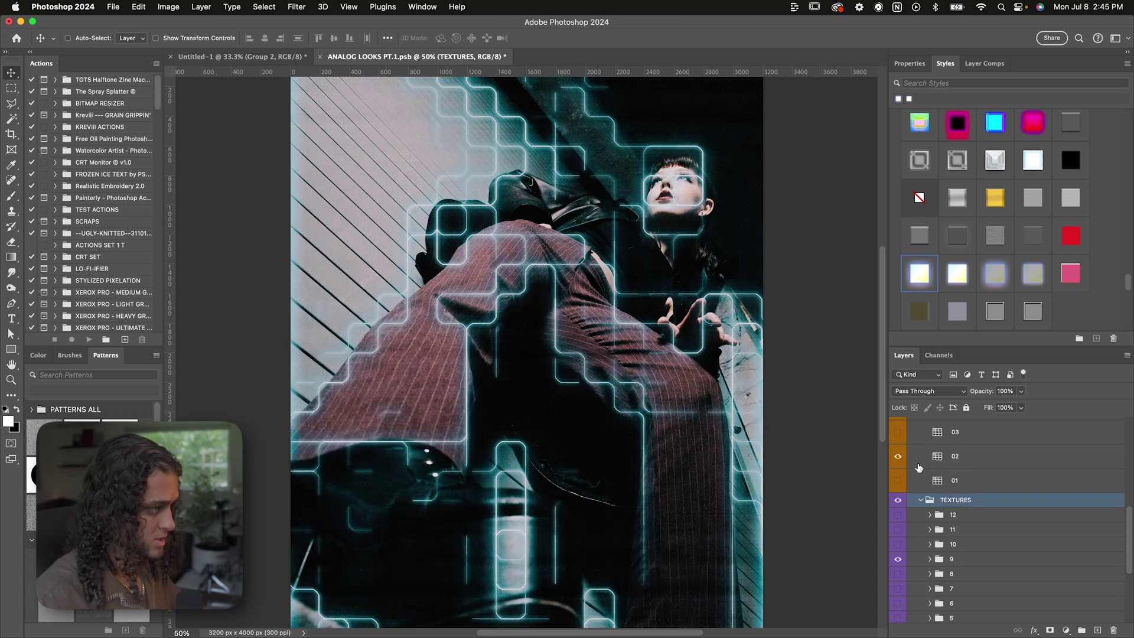
pyautogui.scroll(5, 919, 467)
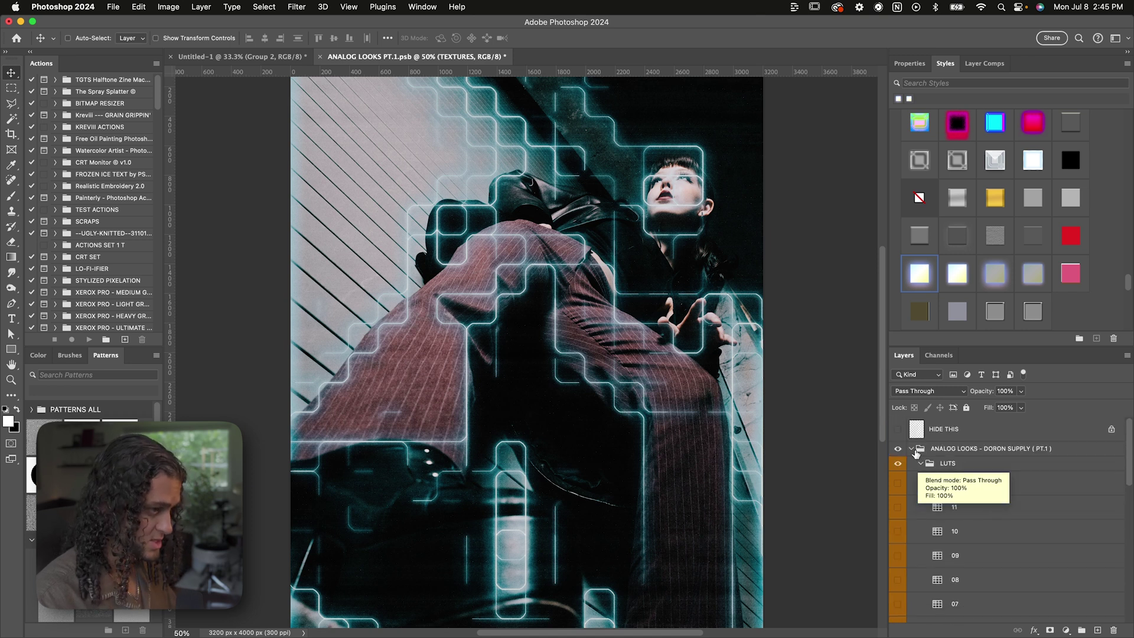
pyautogui.click(911, 449)
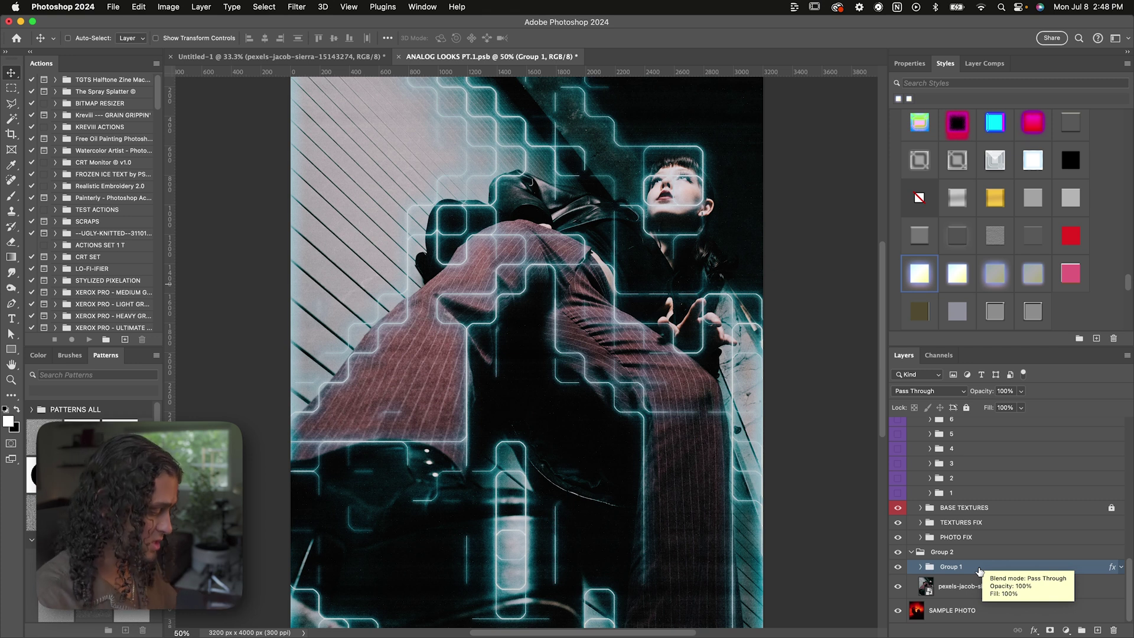
# - Check Group 1's smart filters, then duplicate the group and merge the copy into a single layer
pyautogui.click(920, 567)
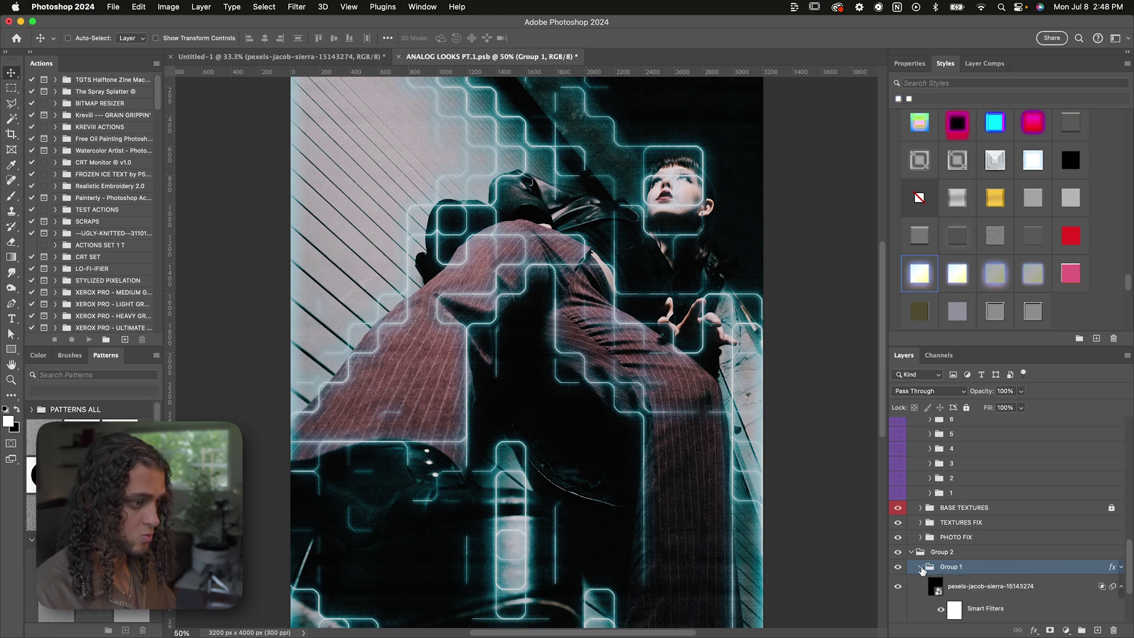
pyautogui.scroll(-3, 925, 520)
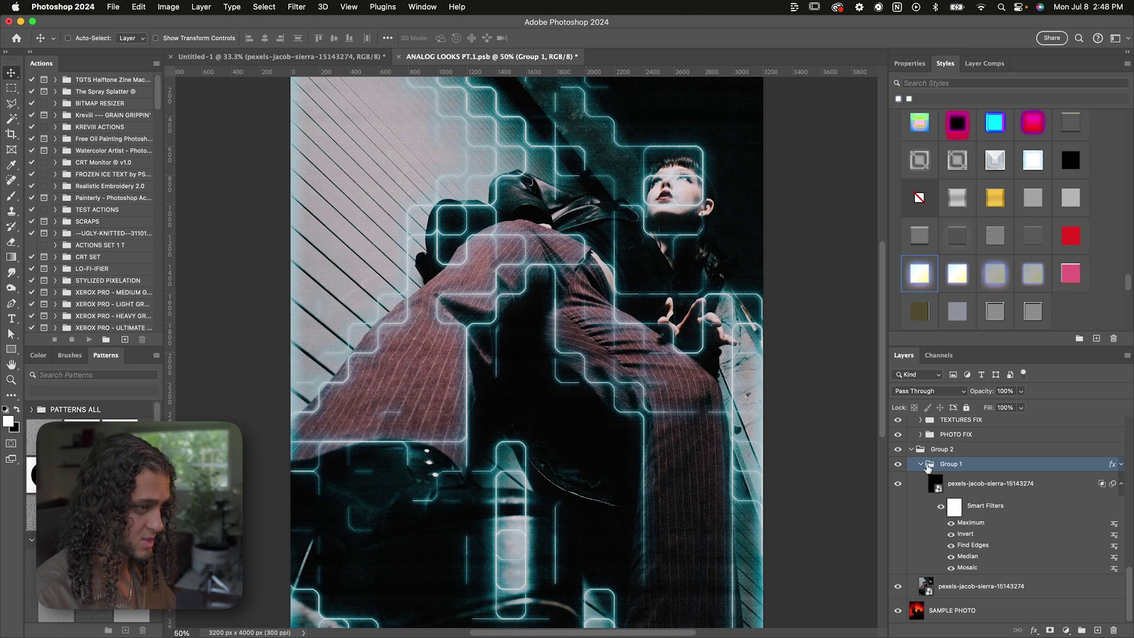
pyautogui.click(921, 464)
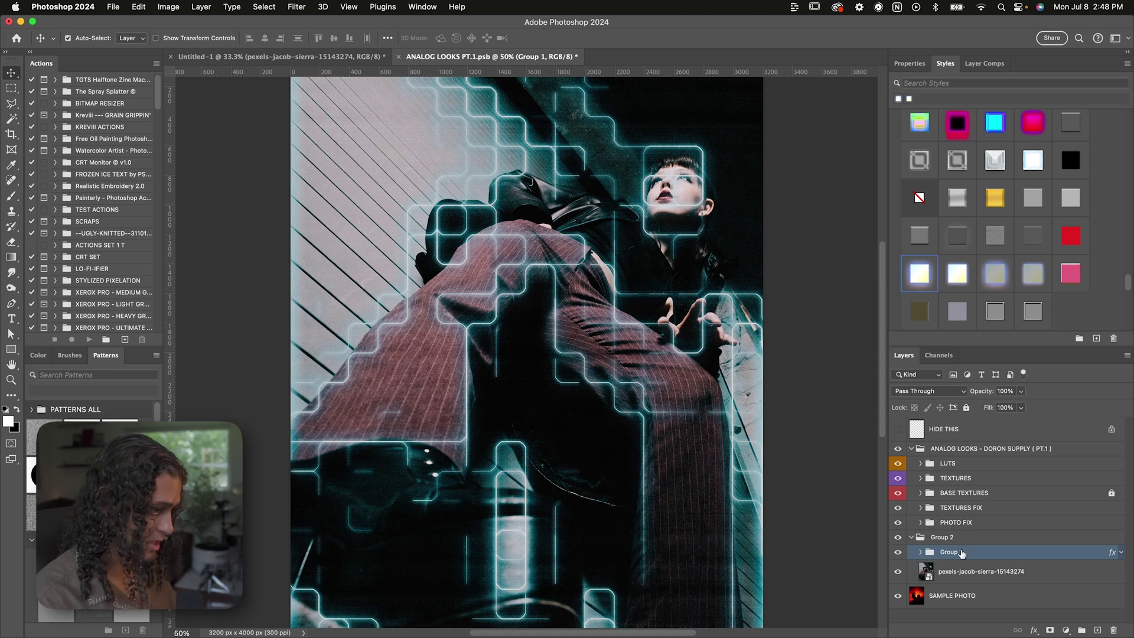
pyautogui.hotkey('ctrl', 'j')
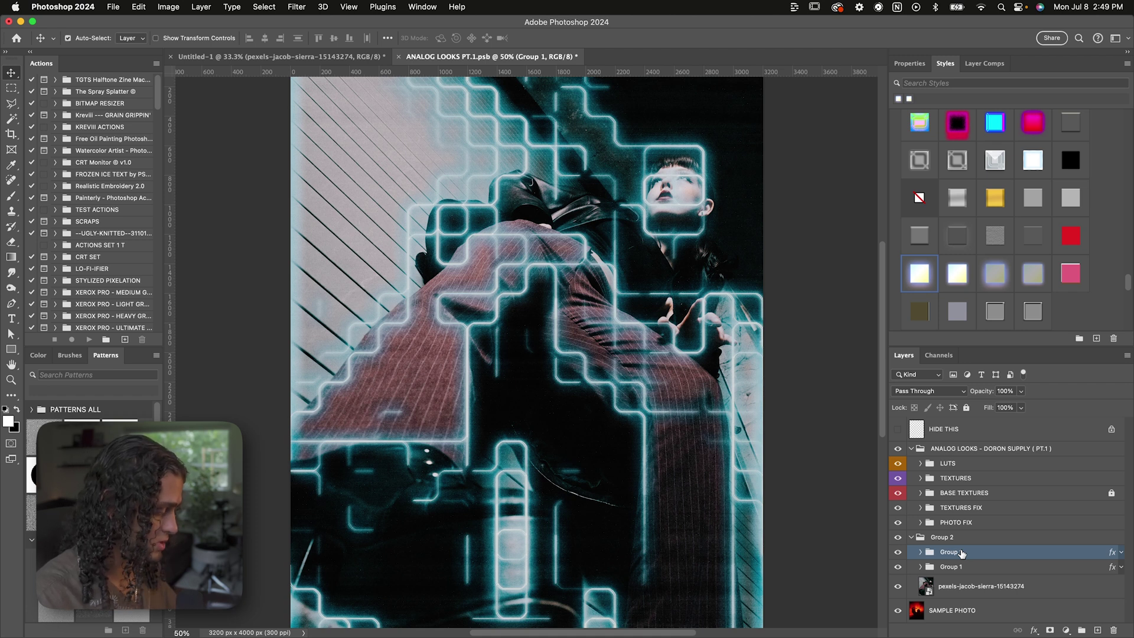
pyautogui.press('super+e')
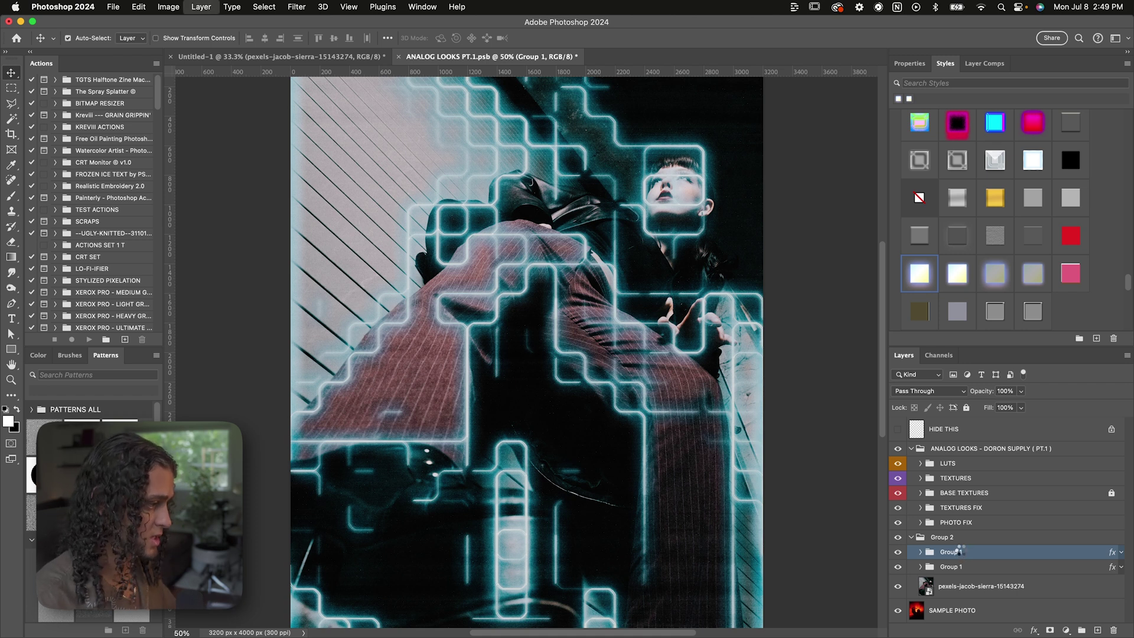
# - Apply a Motion Blur with angle 0 and distance 226 pixels to the merged Group 1 layer and compare with it hidden
pyautogui.click(296, 6)
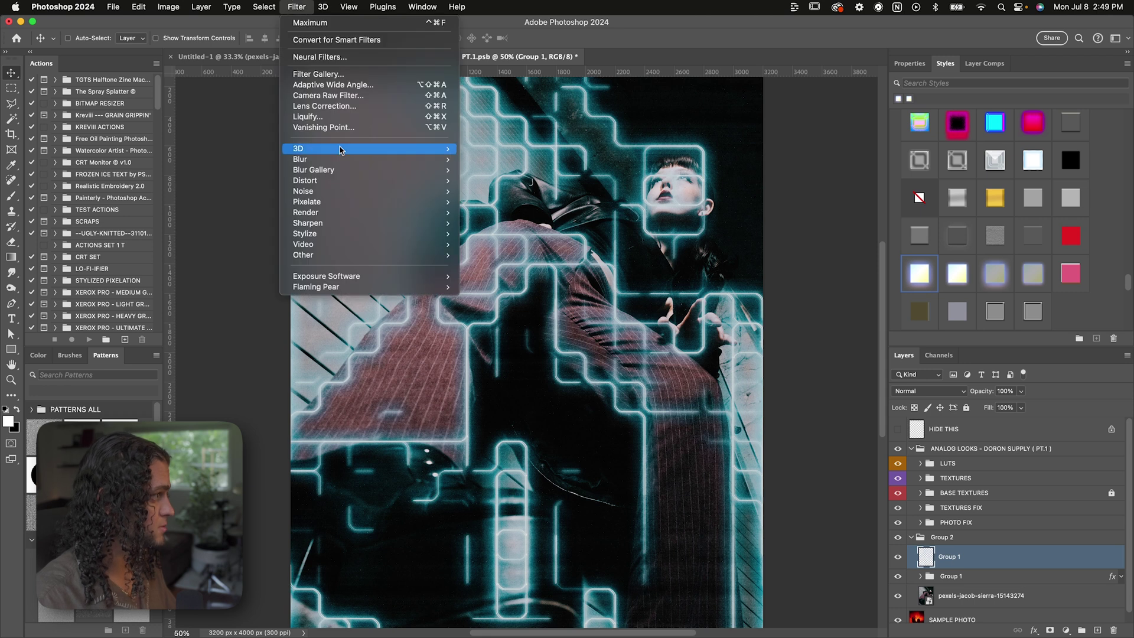
pyautogui.moveTo(342, 159)
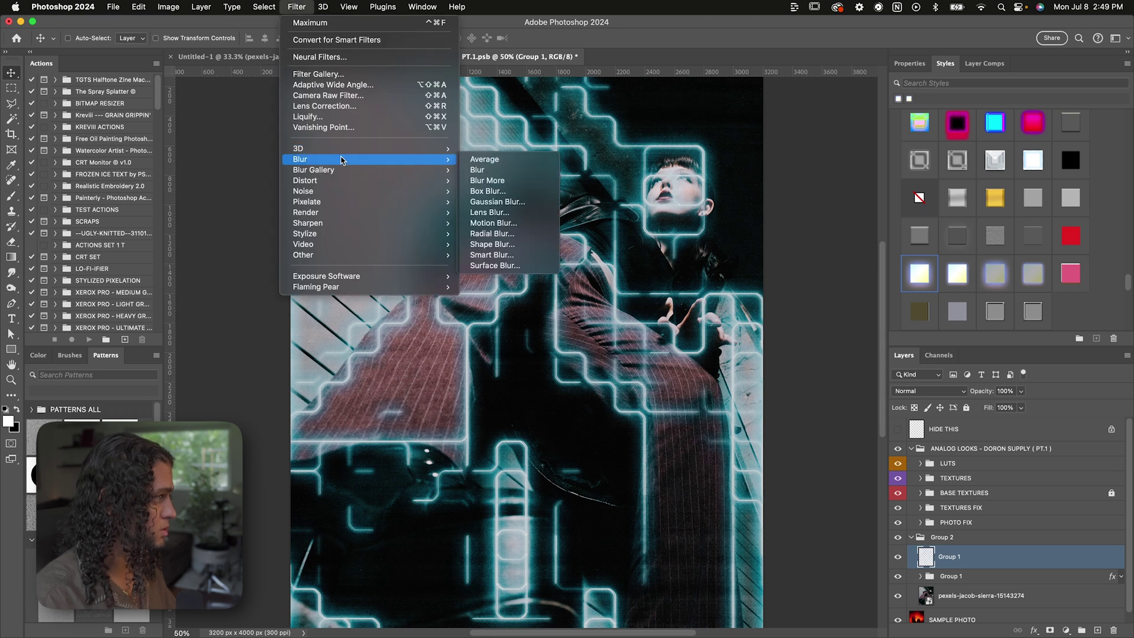
pyautogui.click(506, 228)
pyautogui.moveTo(969, 147); pyautogui.dragTo(848, 123)
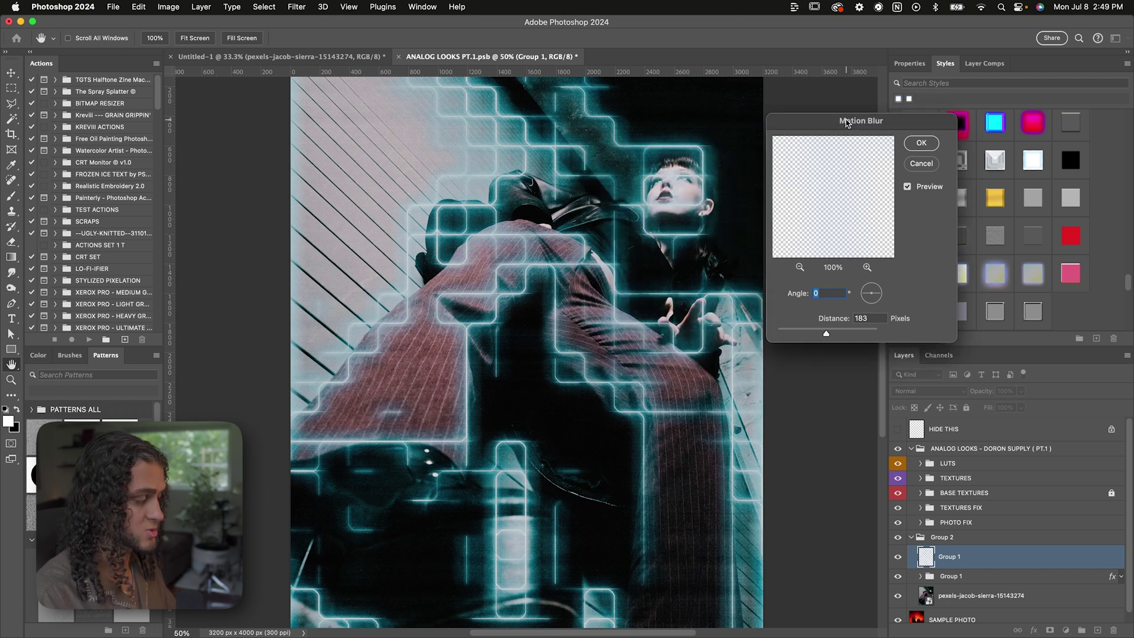
pyautogui.moveTo(811, 291); pyautogui.dragTo(819, 293)
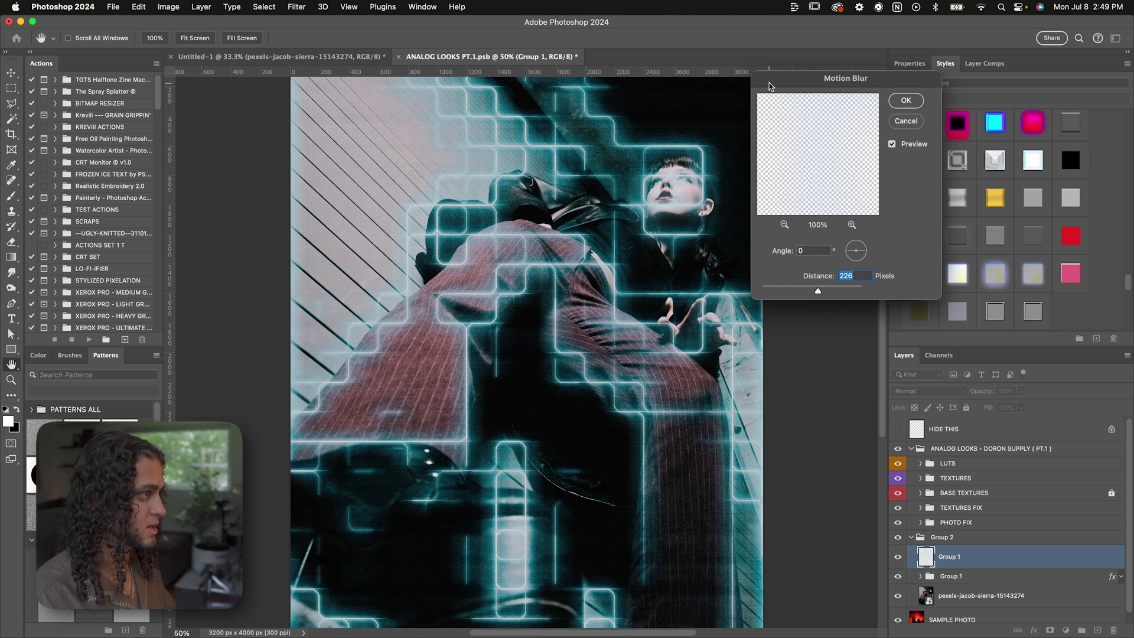
pyautogui.moveTo(770, 85); pyautogui.dragTo(802, 88)
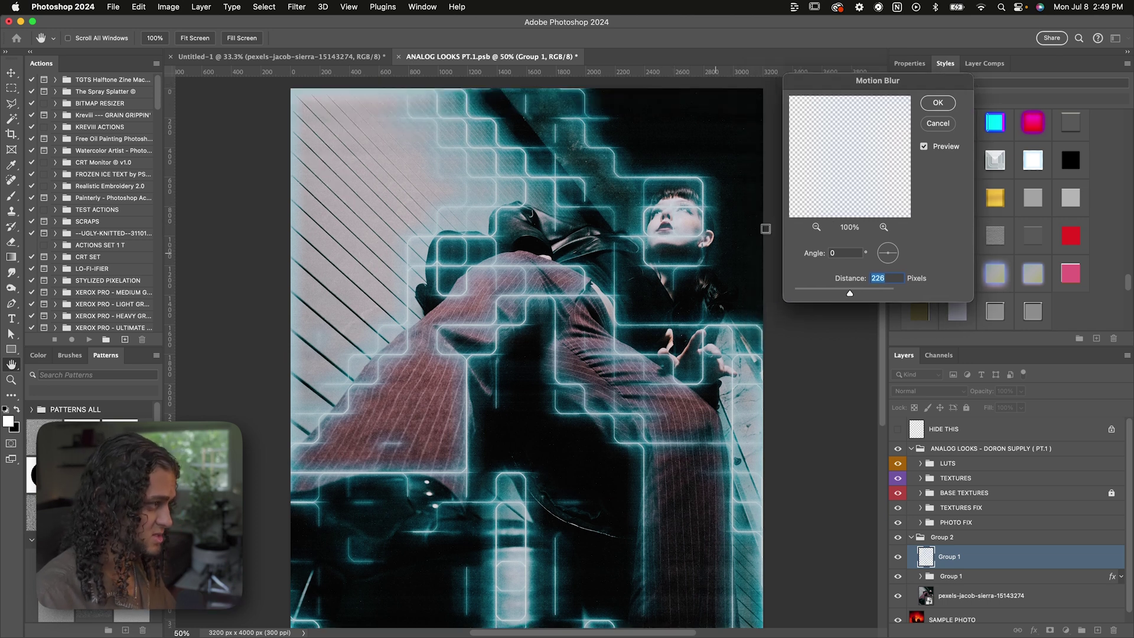
pyautogui.scroll(-2, 645, 305)
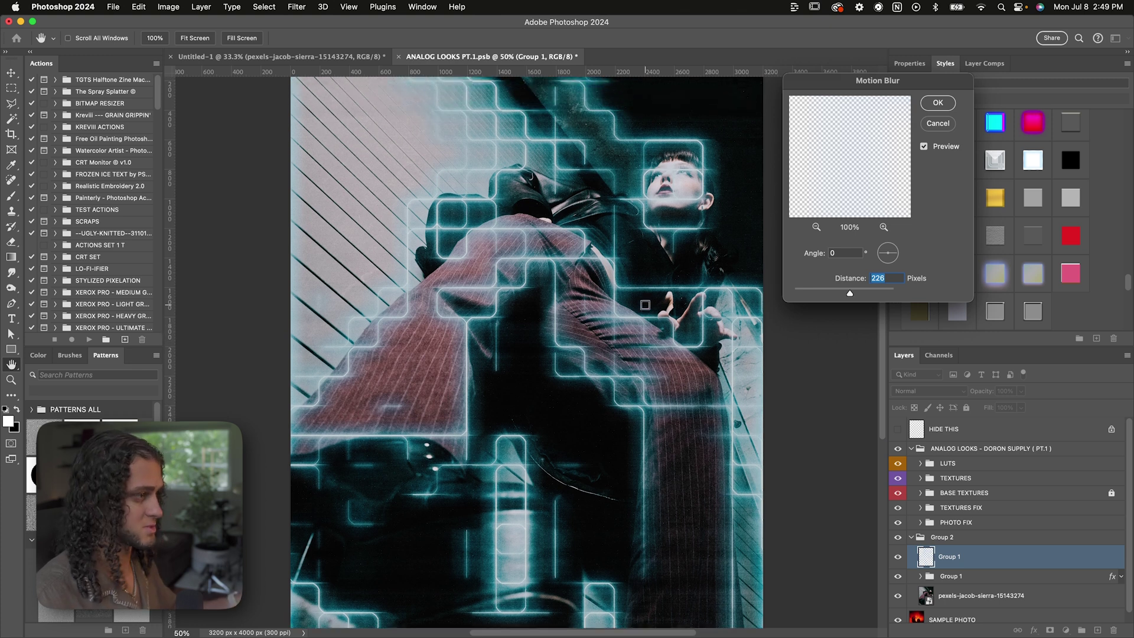
pyautogui.scroll(2, 645, 304)
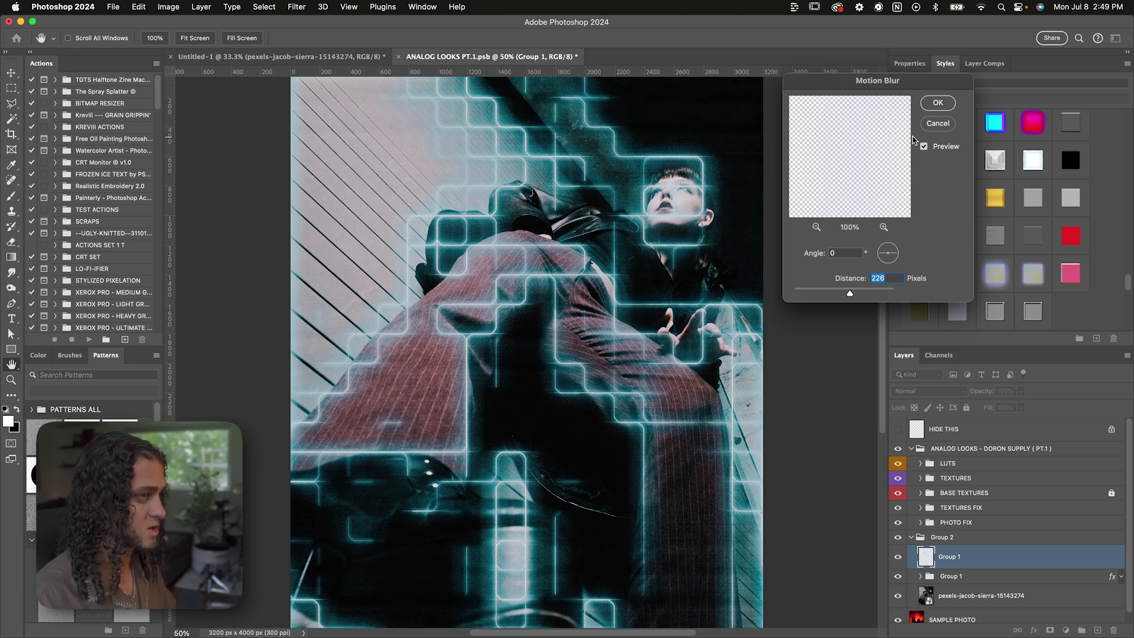
pyautogui.click(937, 103)
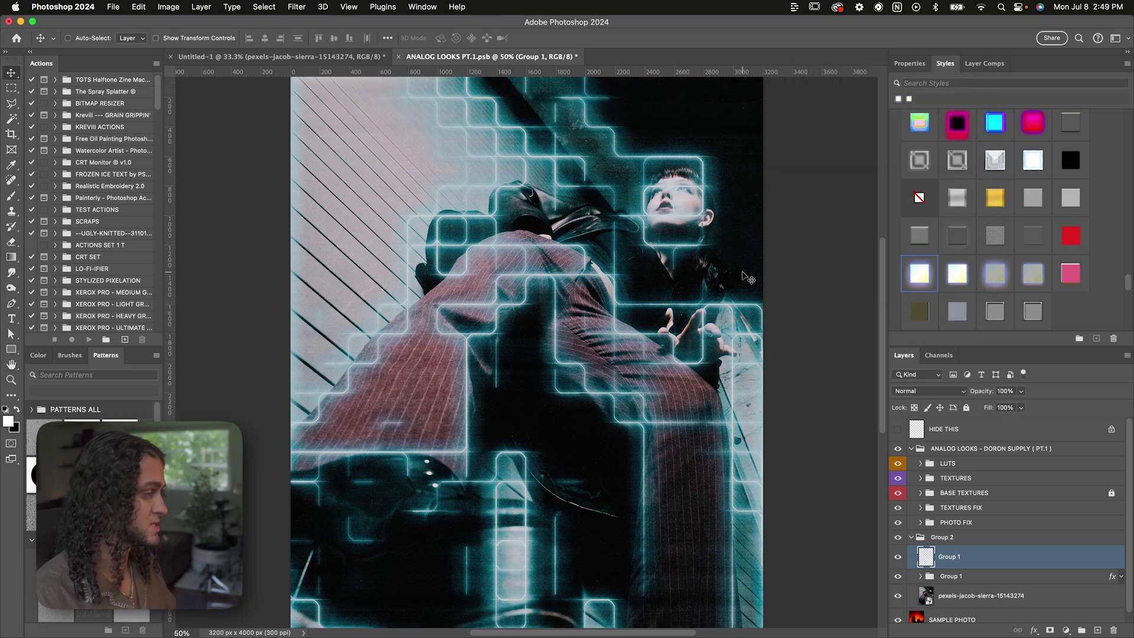
pyautogui.click(898, 556)
pyautogui.click(898, 557)
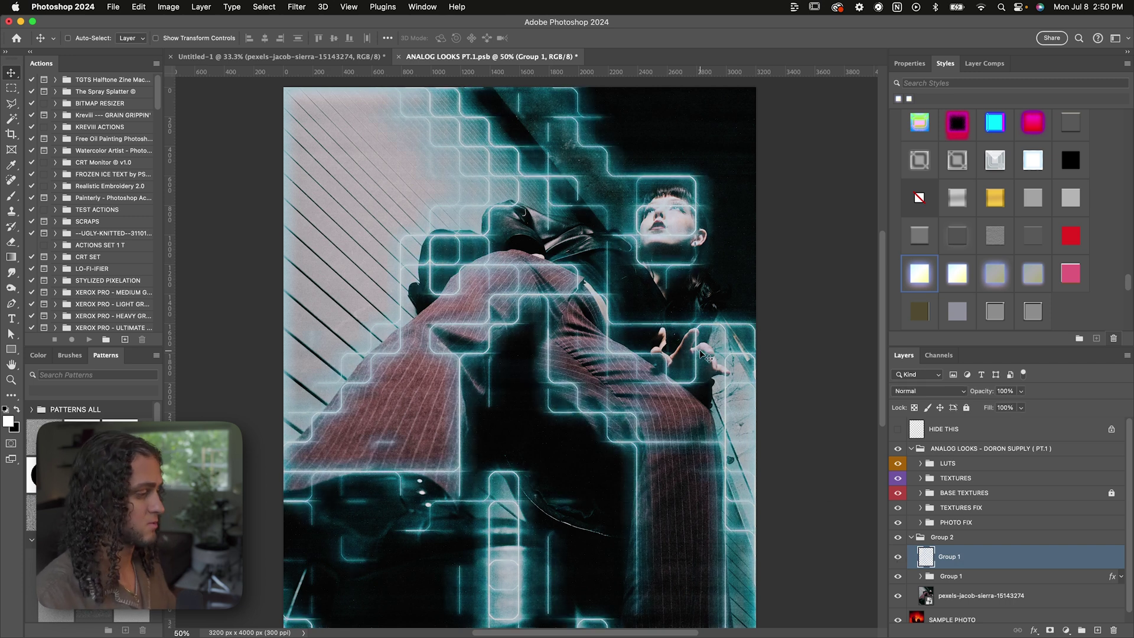
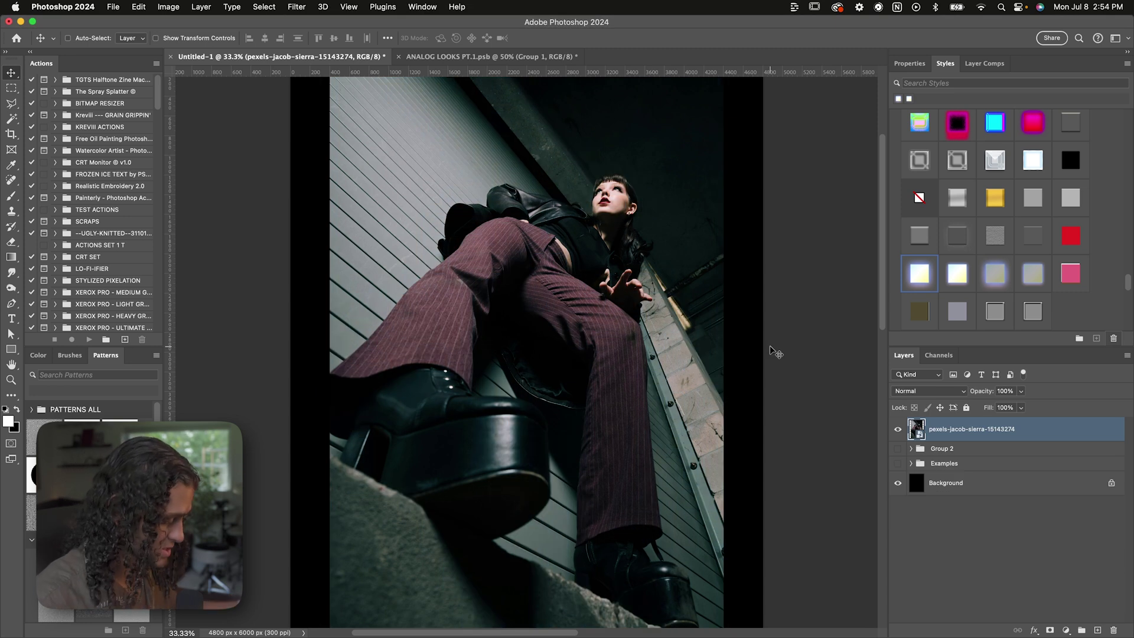
# - In Untitled-1, duplicate the photo layer and apply a Crystallize filter with cell size 140 to the copy
pyautogui.press('super+j')
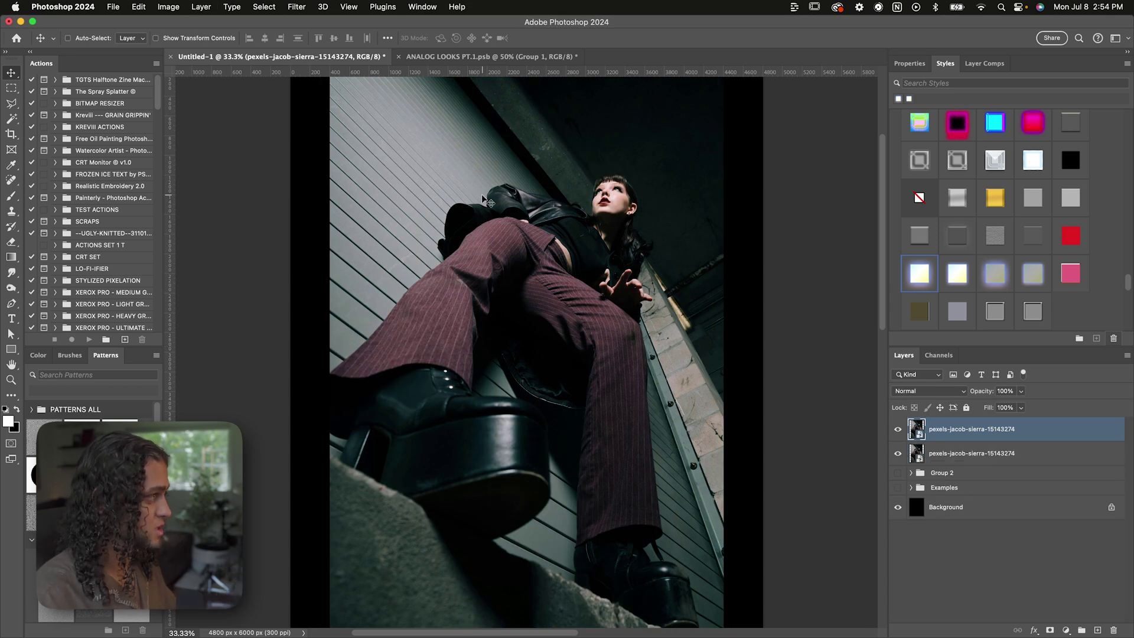
pyautogui.click(298, 6)
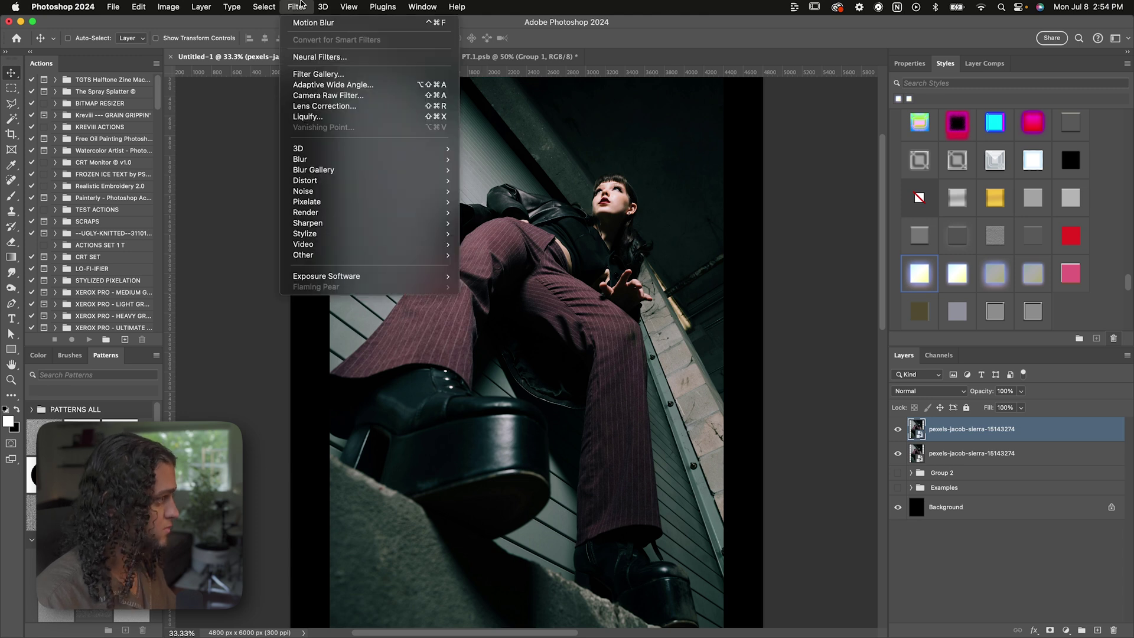
pyautogui.moveTo(334, 202)
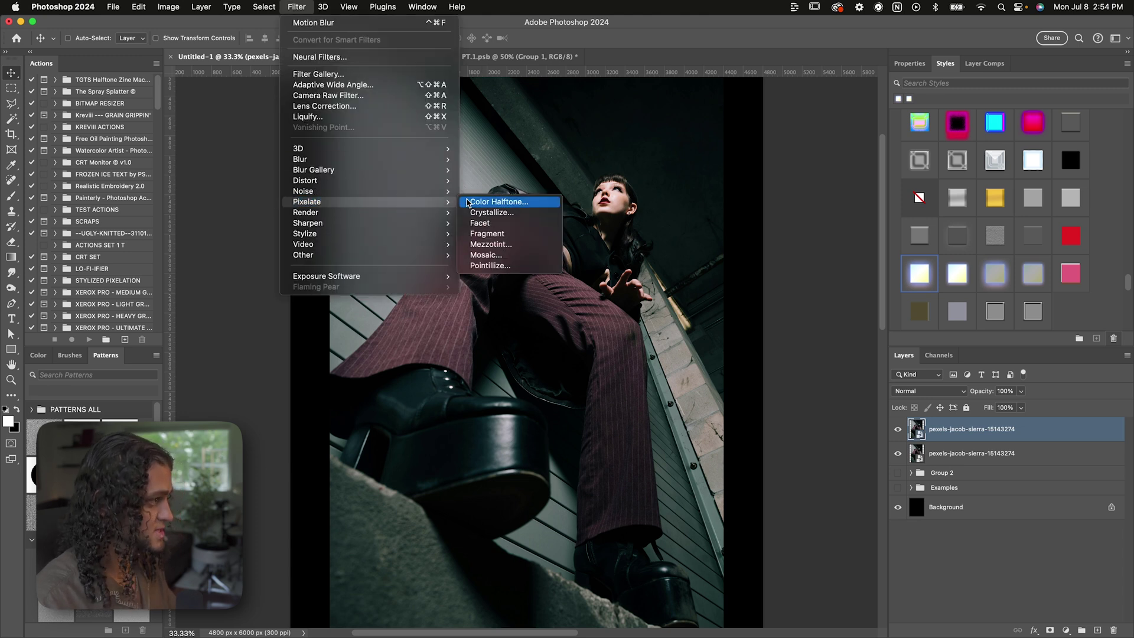
pyautogui.click(492, 212)
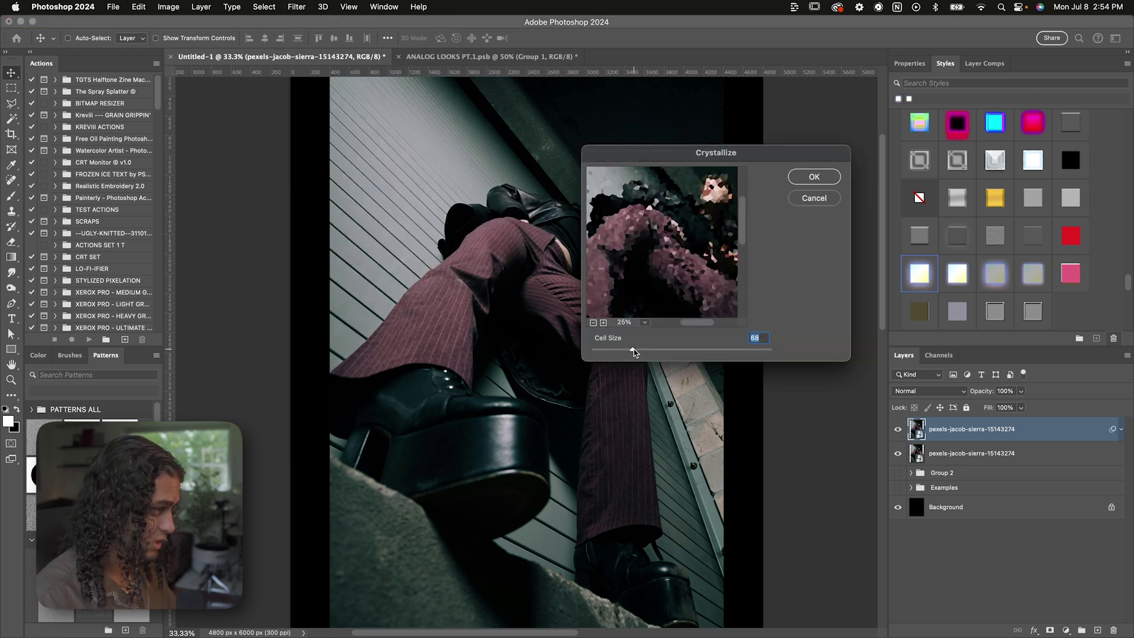
pyautogui.moveTo(633, 352); pyautogui.dragTo(675, 352)
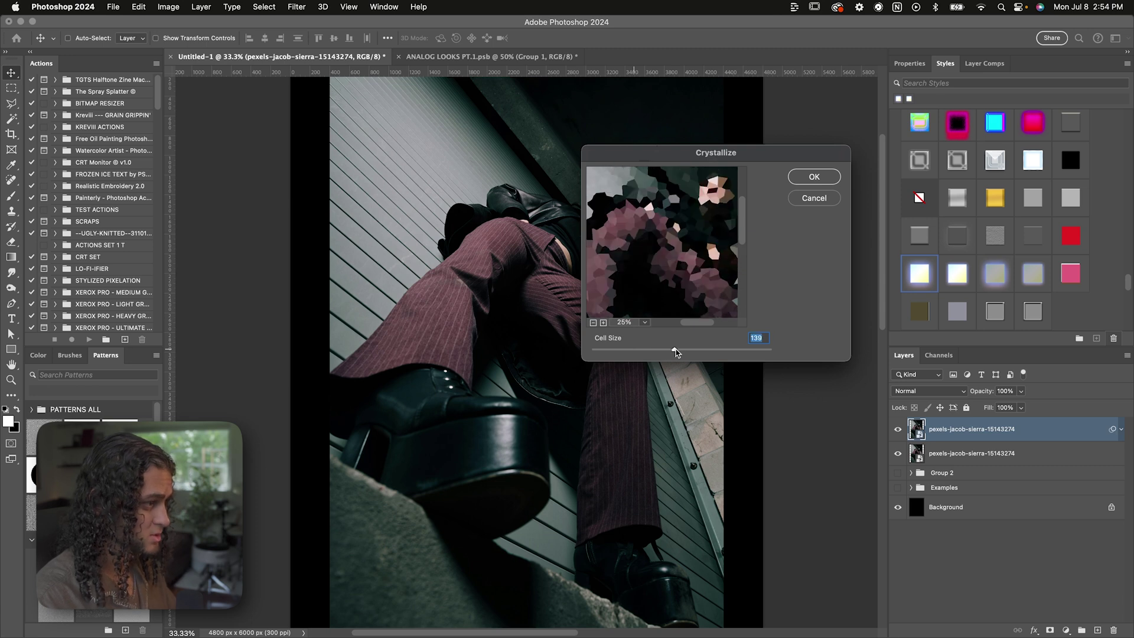
pyautogui.write('1')
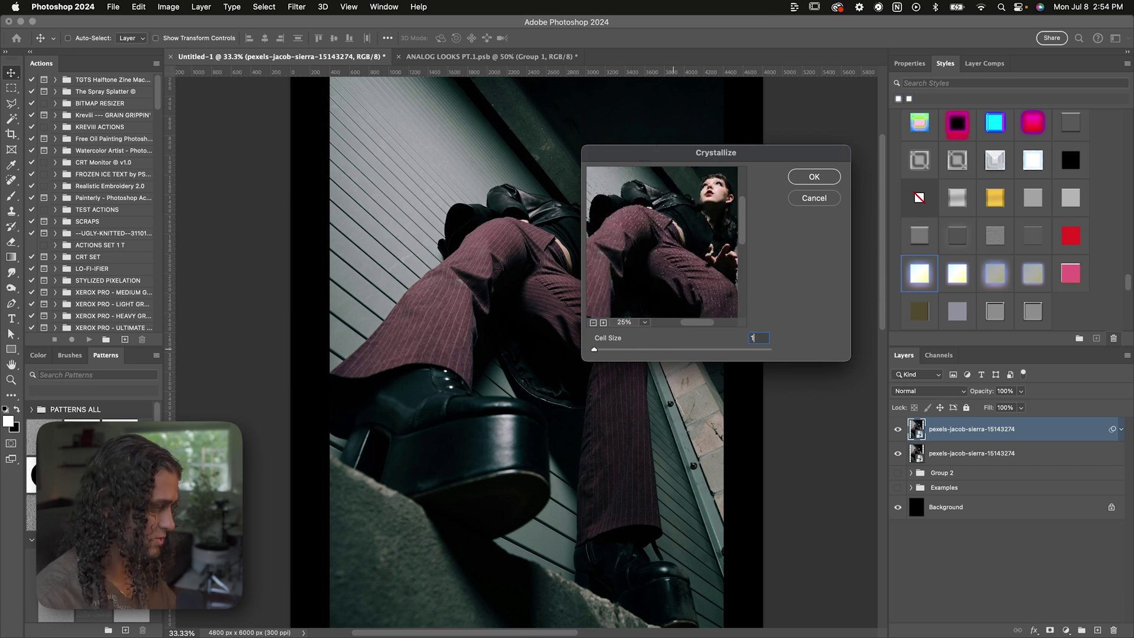
pyautogui.write('40')
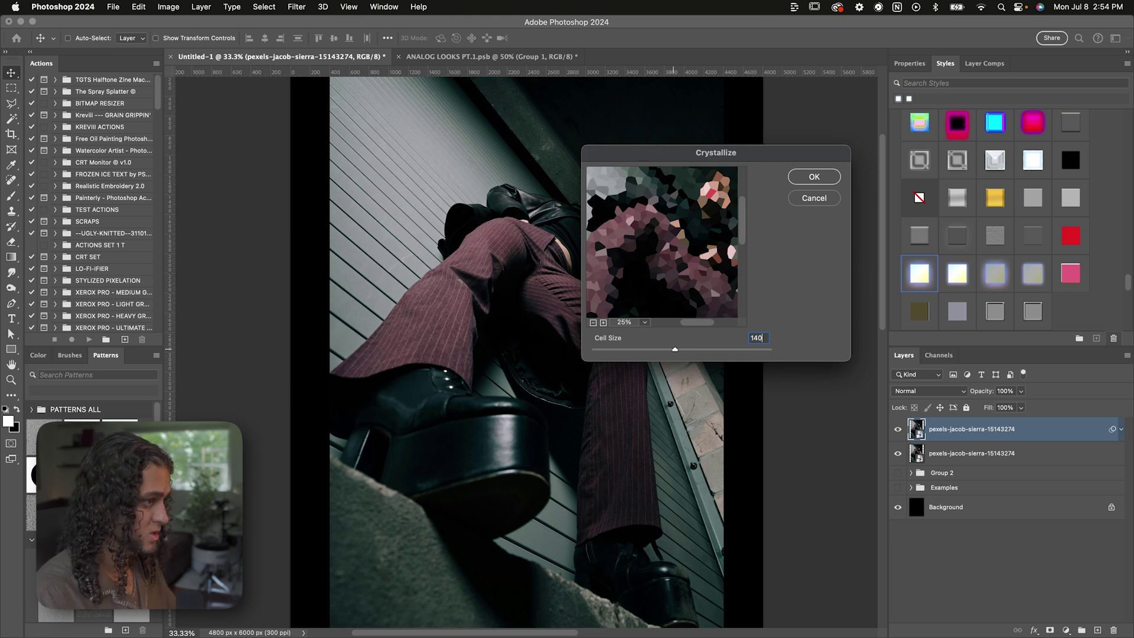
pyautogui.press('Return')
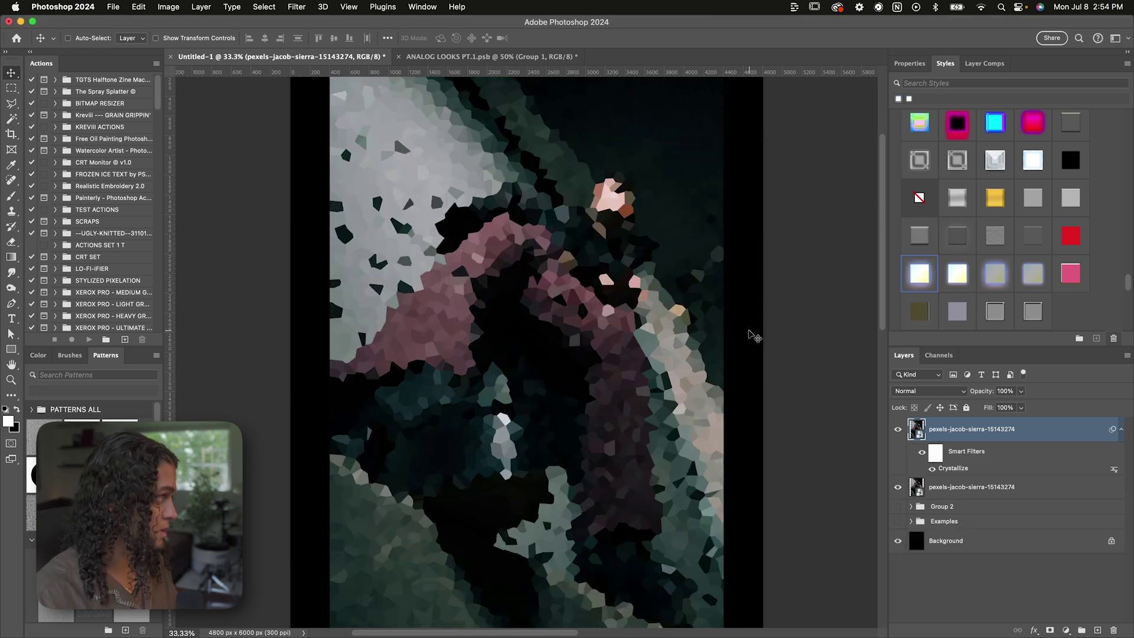
# - Add Find Edges and Invert to the crystallized layer and set its Blend If current-layer black point to 57
pyautogui.click(301, 6)
pyautogui.moveTo(330, 238)
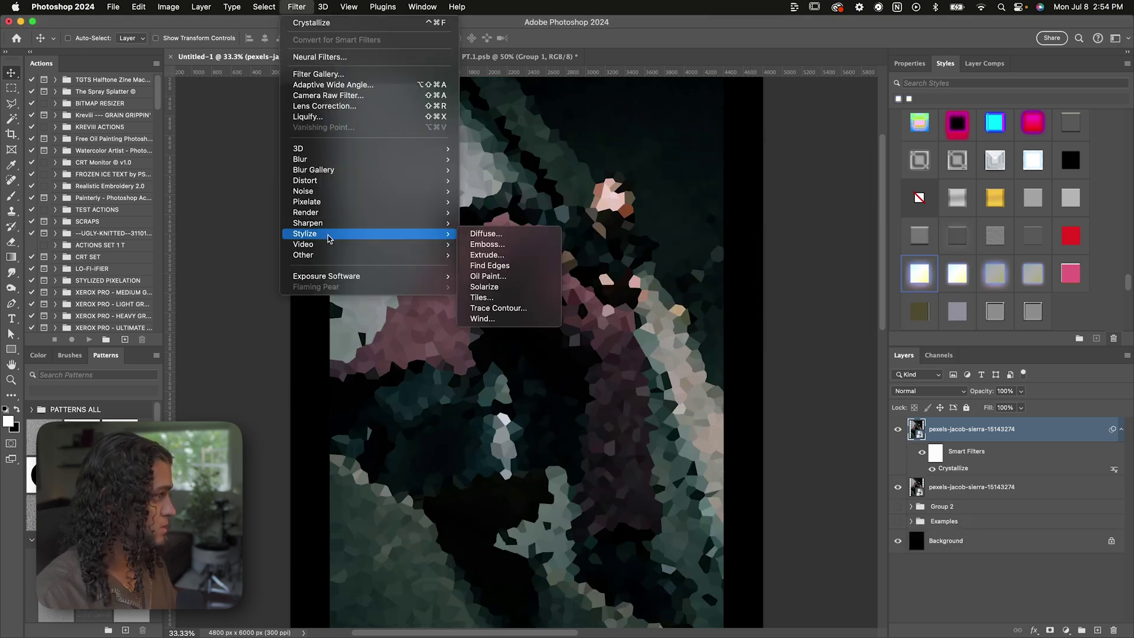
pyautogui.click(493, 267)
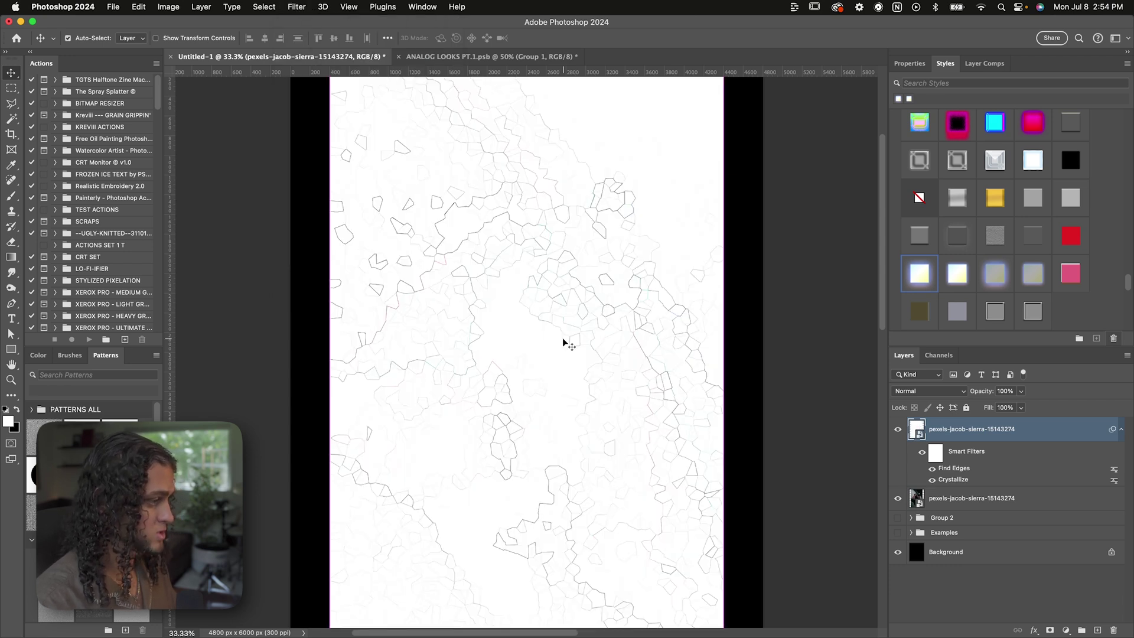
pyautogui.press('super+i')
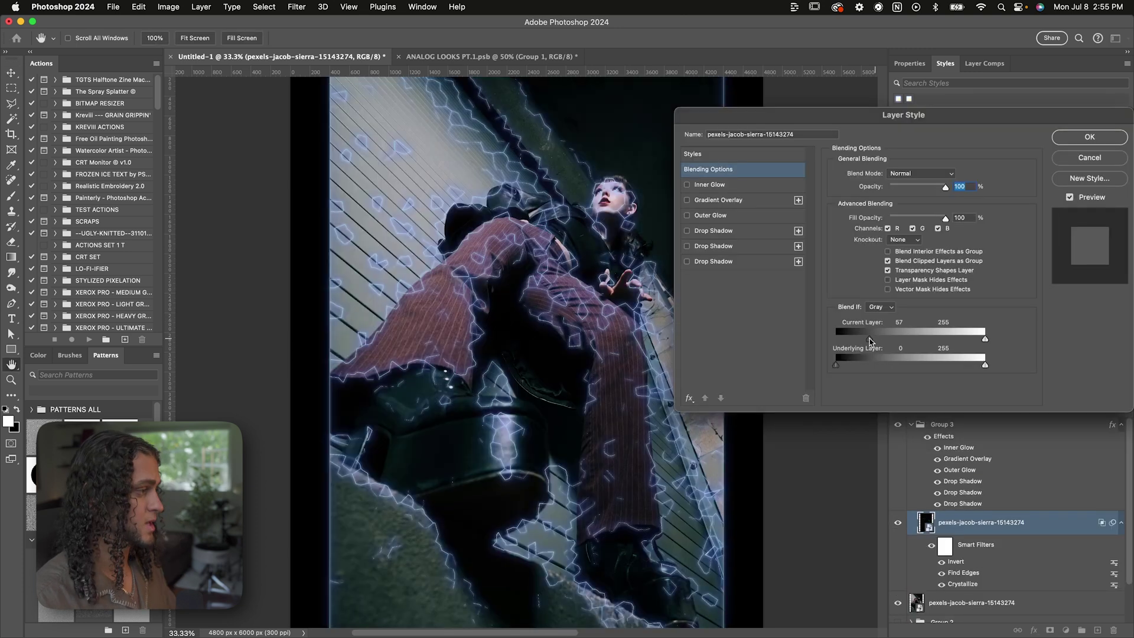
pyautogui.moveTo(866, 341); pyautogui.dragTo(868, 342)
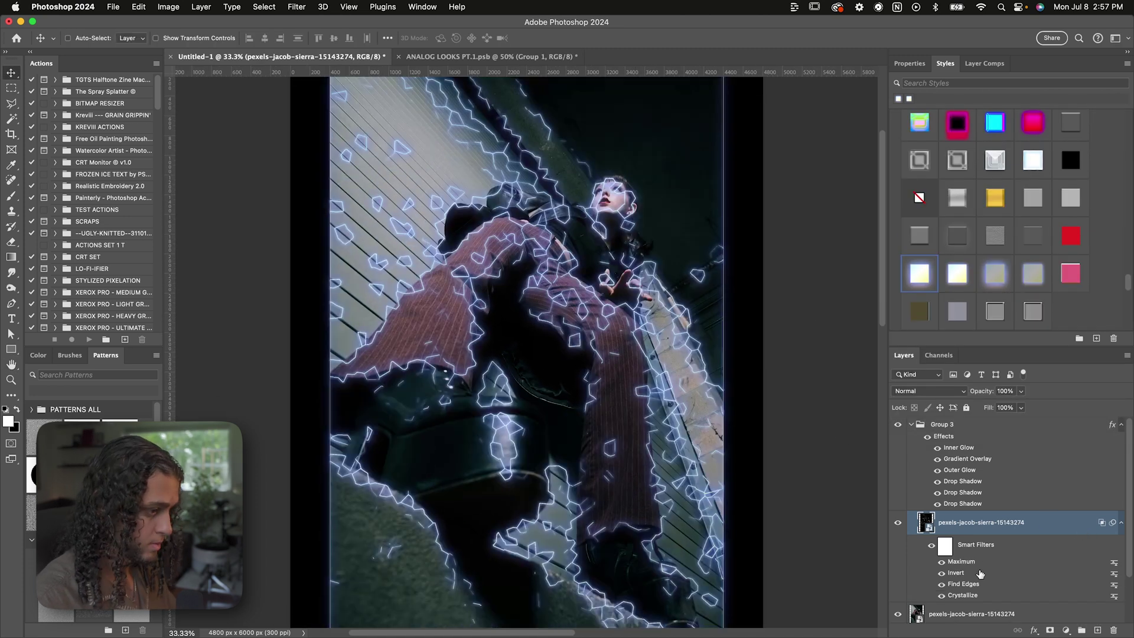
# - Set the cell size of the Crystallize smart filter on the outlined photo layer to 179
pyautogui.doubleClick(960, 595)
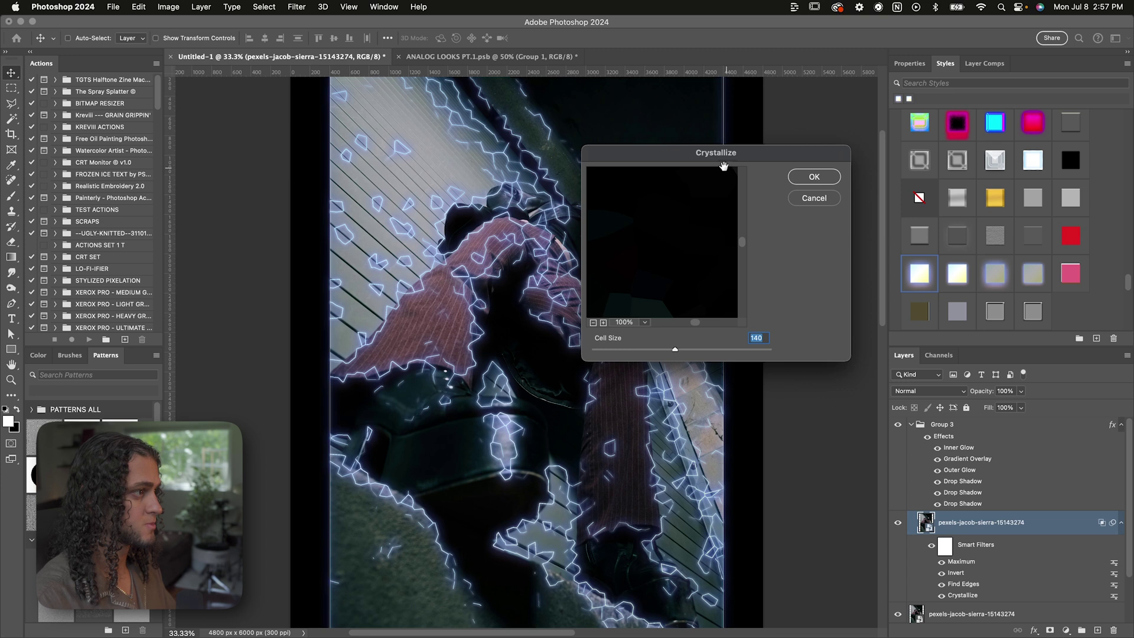
pyautogui.moveTo(724, 165); pyautogui.dragTo(772, 165)
pyautogui.click(746, 349)
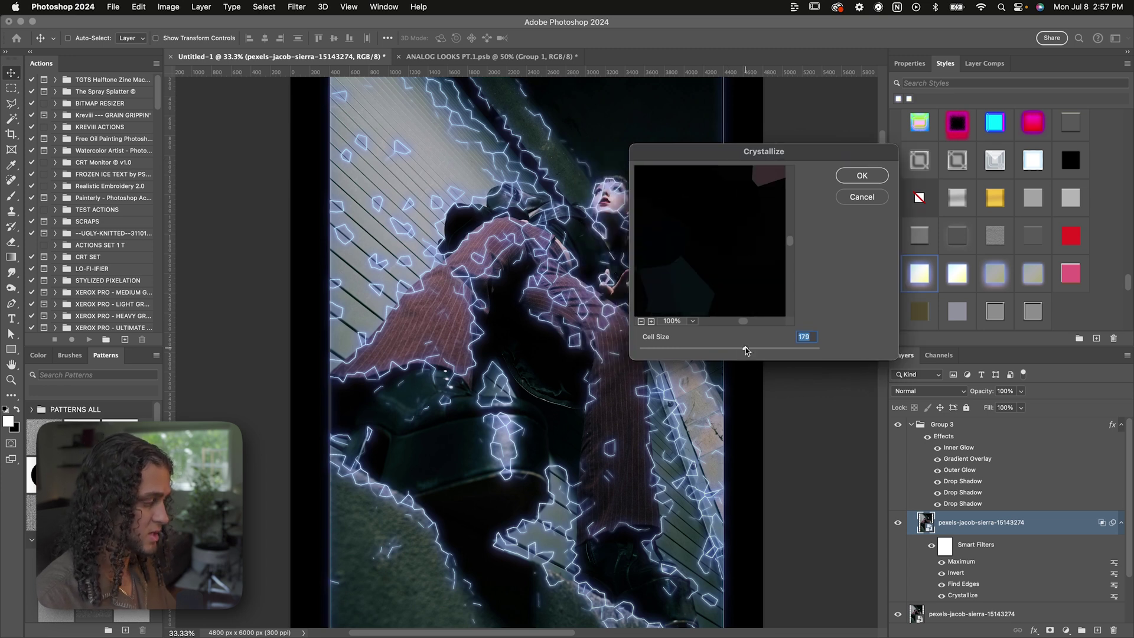
pyautogui.press('Return')
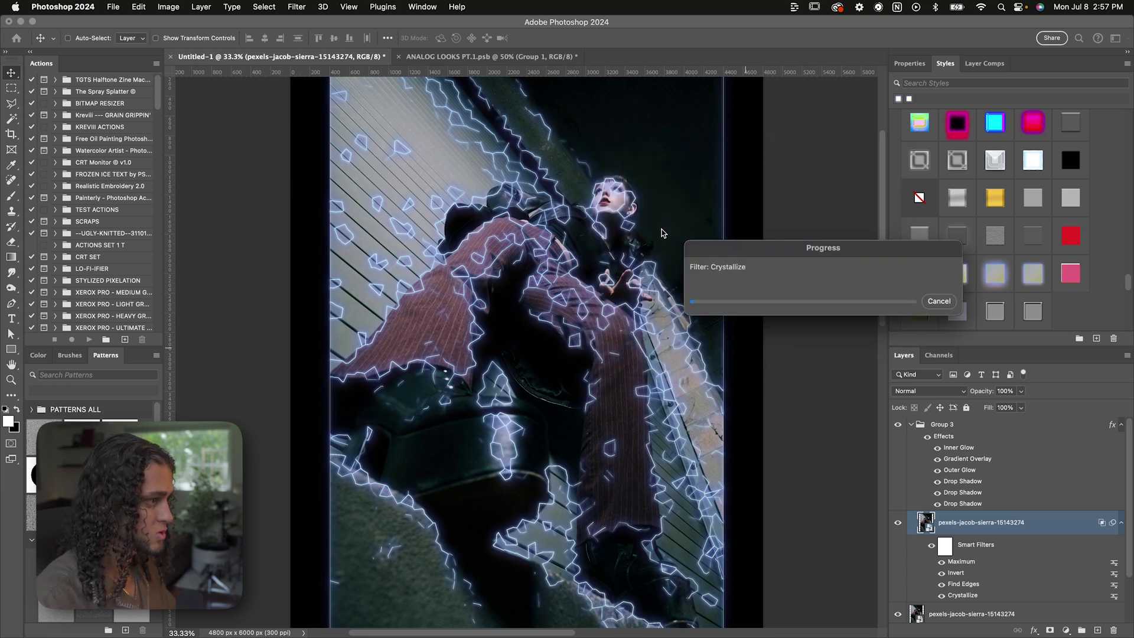
pyautogui.scroll(2, 667, 235)
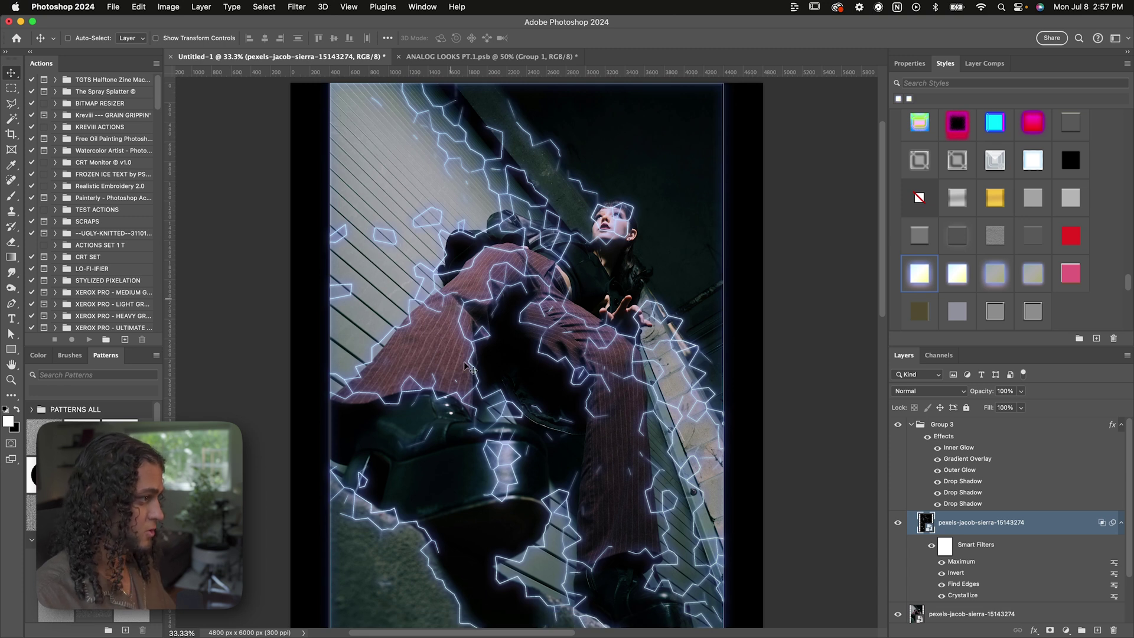
# - Group the crystallized artwork as Group 4, hide it, and show and expand Group 2 with the mosaic version
pyautogui.press('super+g')
pyautogui.click(898, 424)
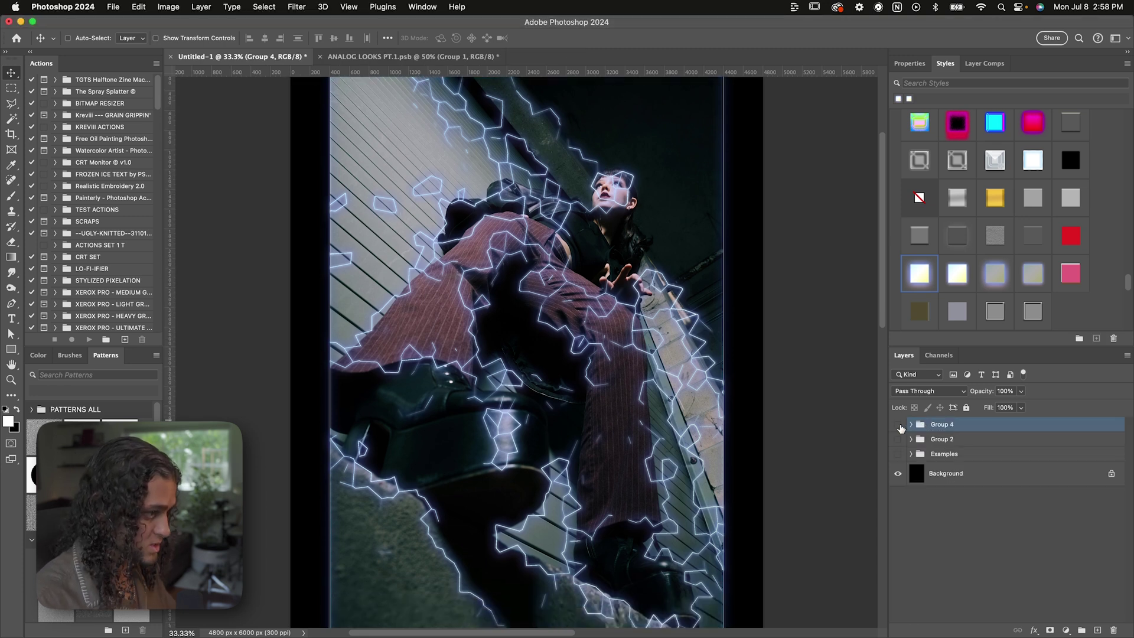
pyautogui.click(898, 438)
pyautogui.click(910, 438)
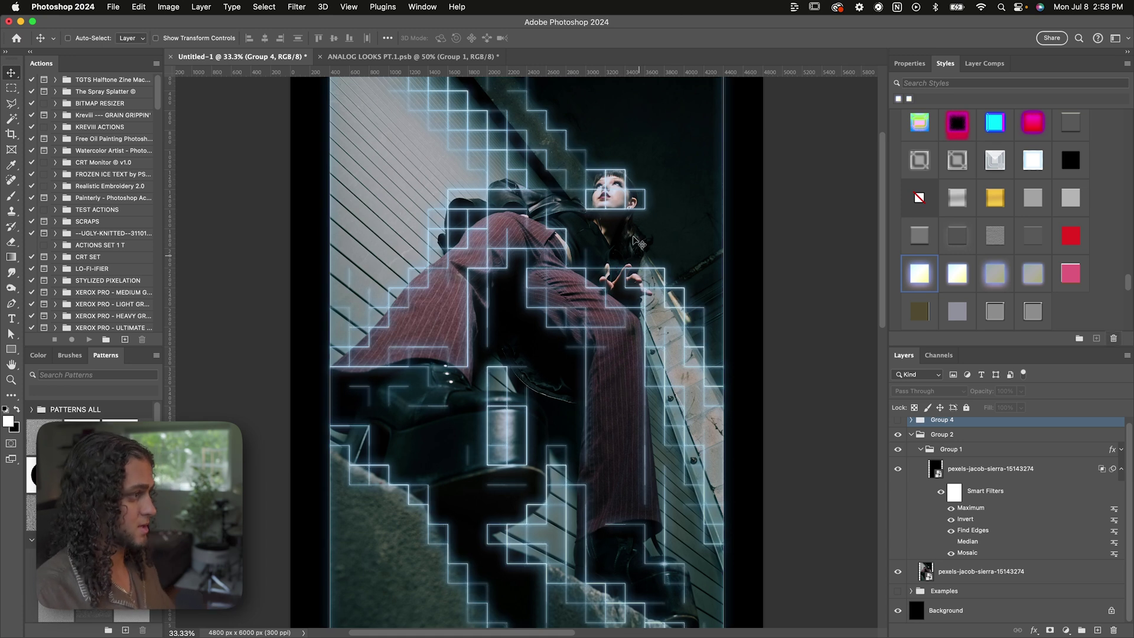
# - Move the ruled rectangle graphic's layer from the Examples group to the top of Group 1
pyautogui.press('super+plus')
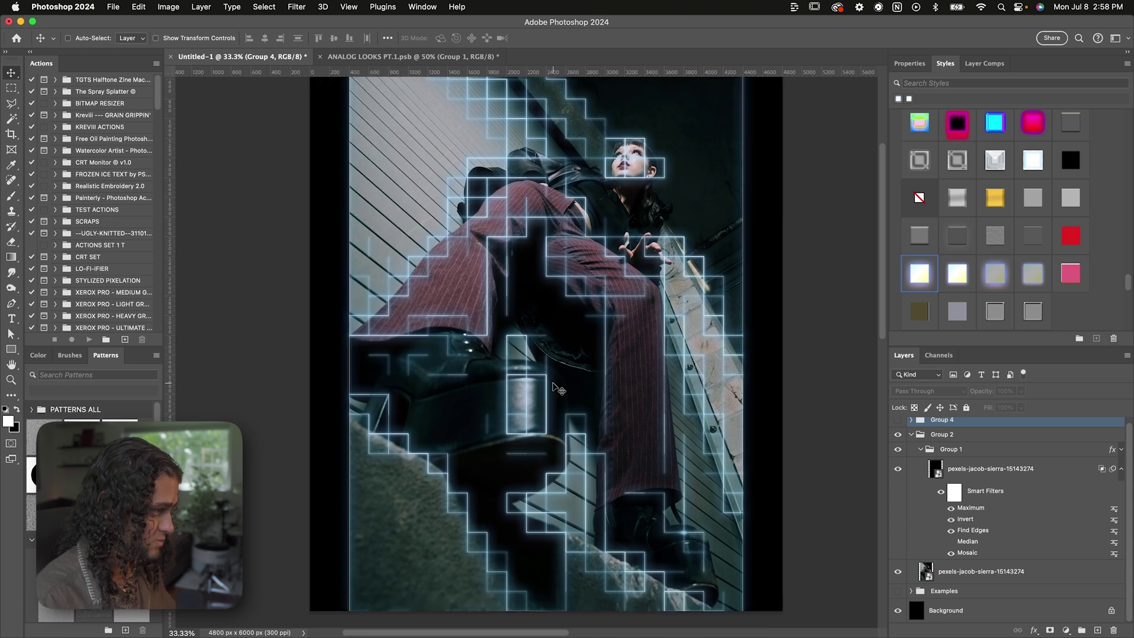
pyautogui.scroll(5, 582, 334)
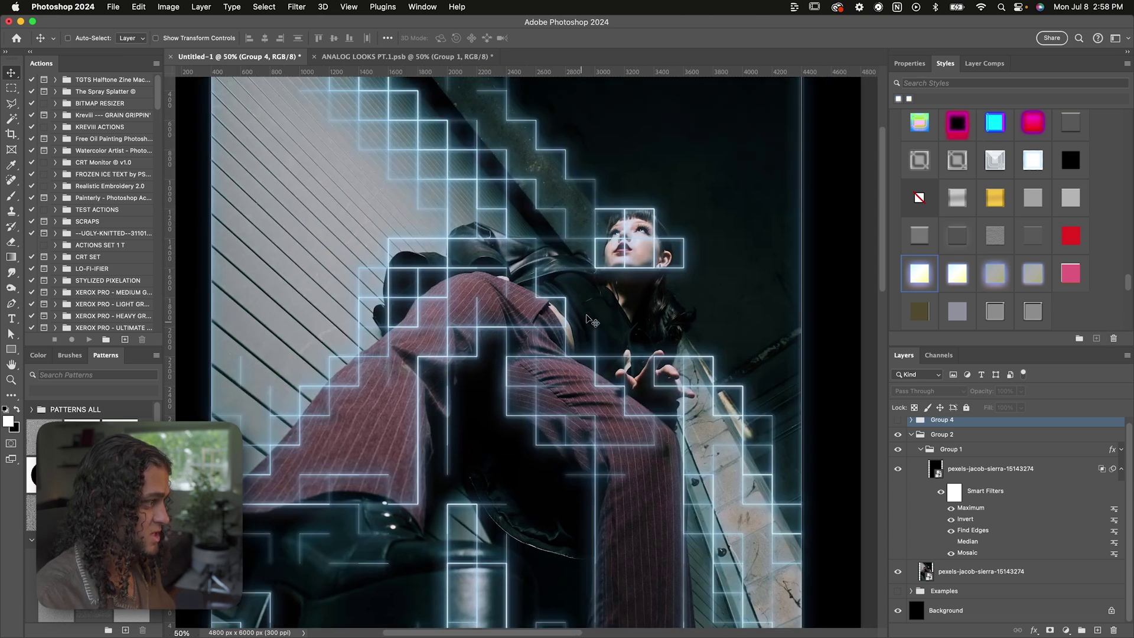
pyautogui.press('super+minus')
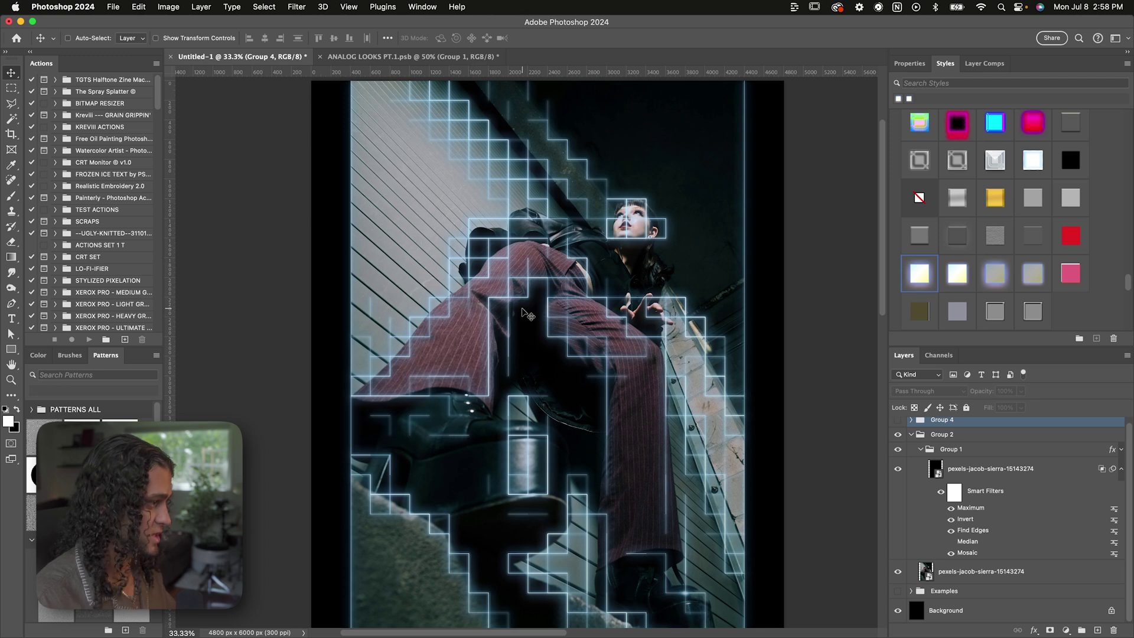
pyautogui.keyDown('super'); pyautogui.click(527, 315); pyautogui.keyUp('super')
pyautogui.moveTo(967, 586); pyautogui.dragTo(958, 456)
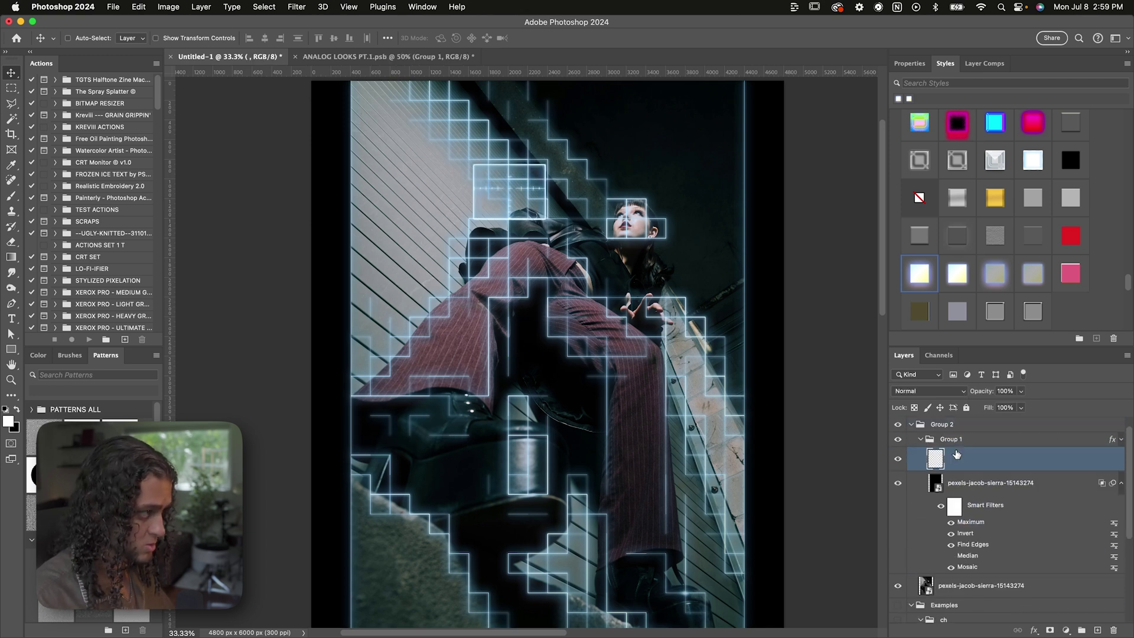
# - Move the crosshair and 1X graphic in Group 1 down so that the crosshair sits below the woman's face
pyautogui.press('super+plus')
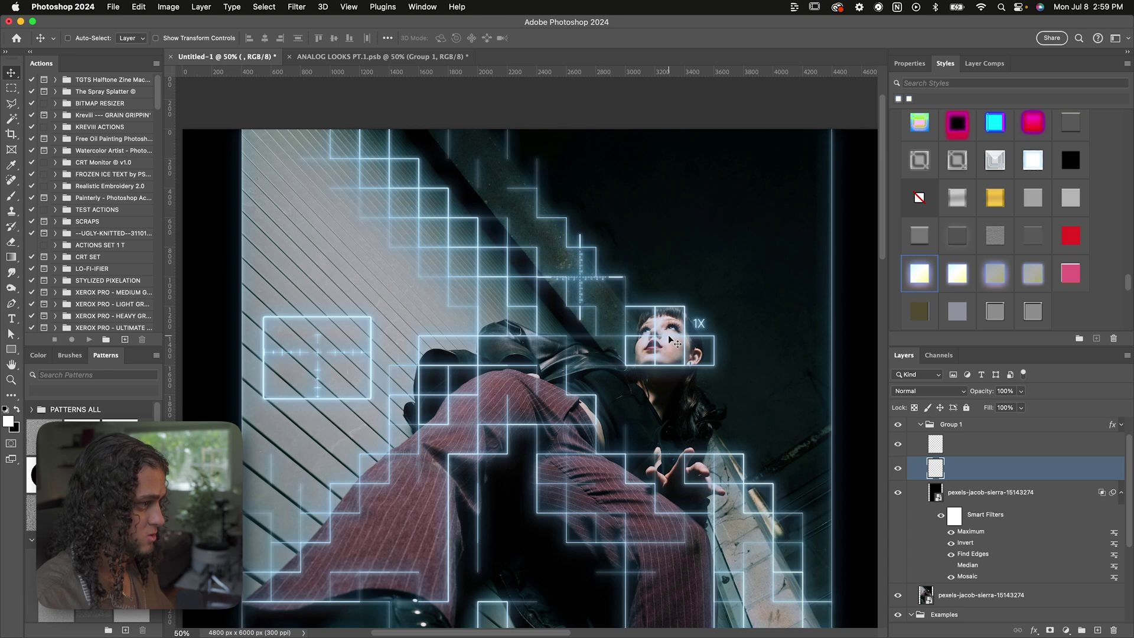
pyautogui.scroll(-2, 683, 366)
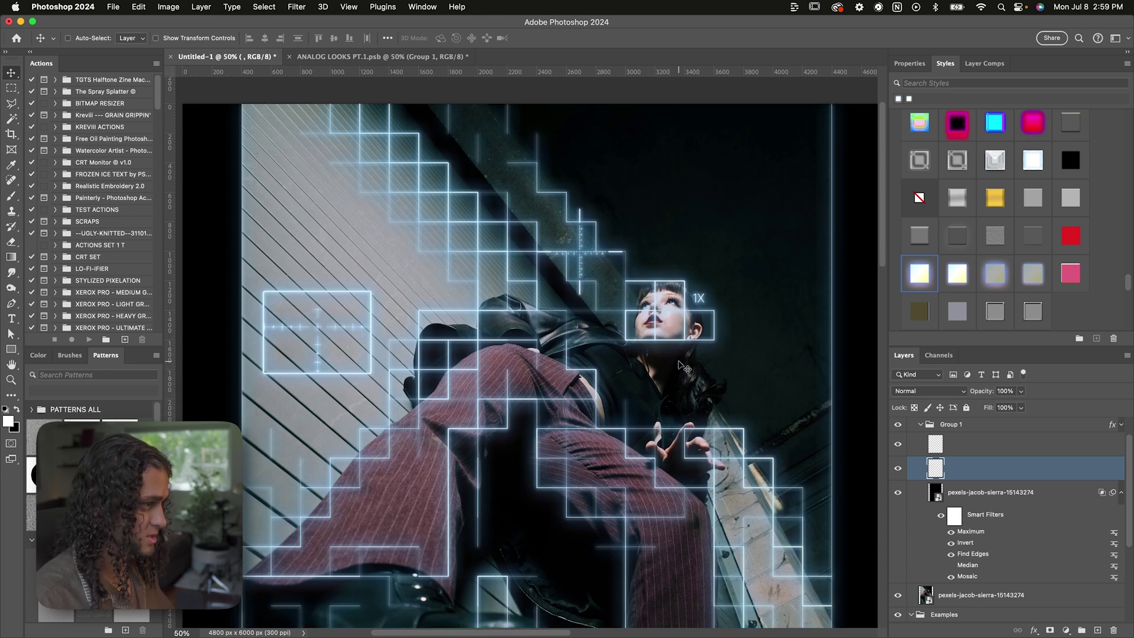
pyautogui.press('super+minus')
pyautogui.scroll(-1, 683, 366)
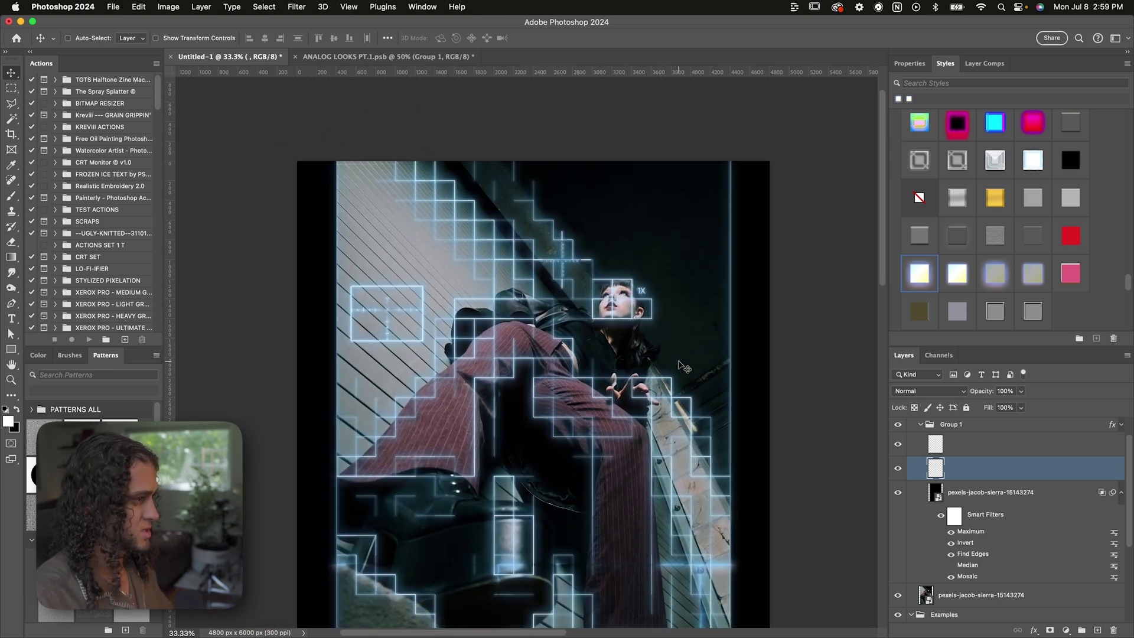
pyautogui.press('super+plus')
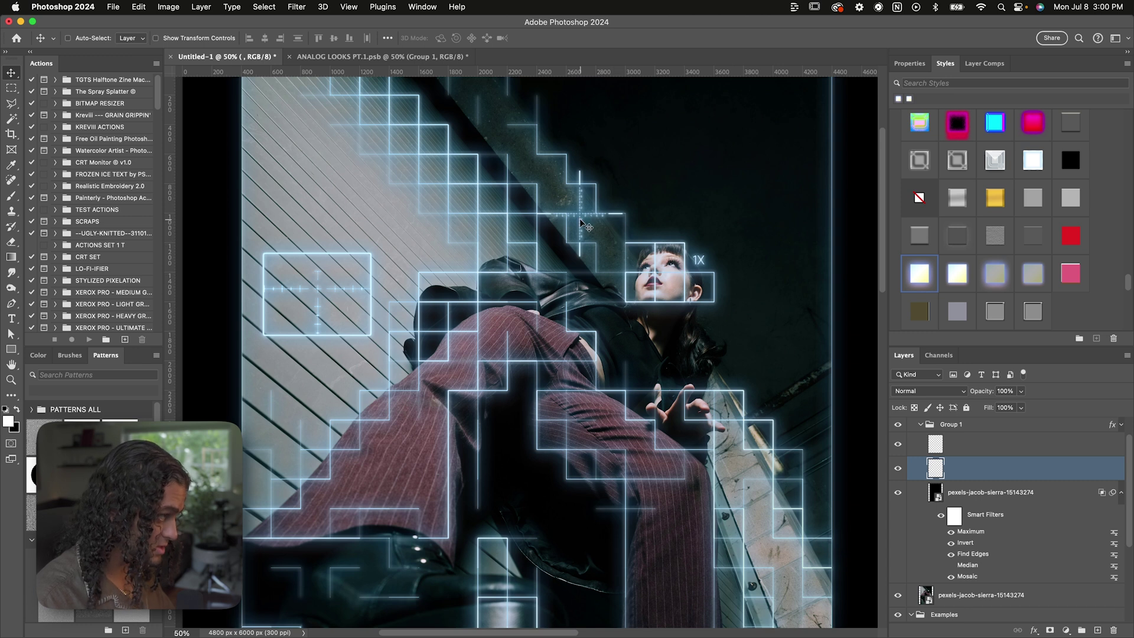
pyautogui.moveTo(612, 223); pyautogui.dragTo(654, 355)
pyautogui.press('super+minus')
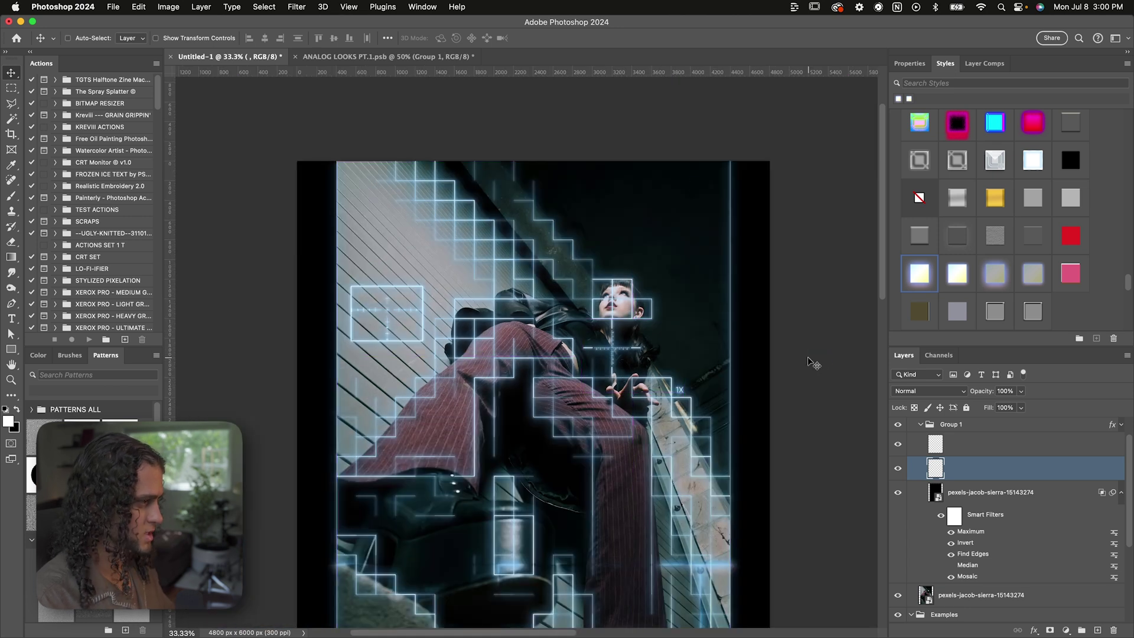
pyautogui.press('super+plus')
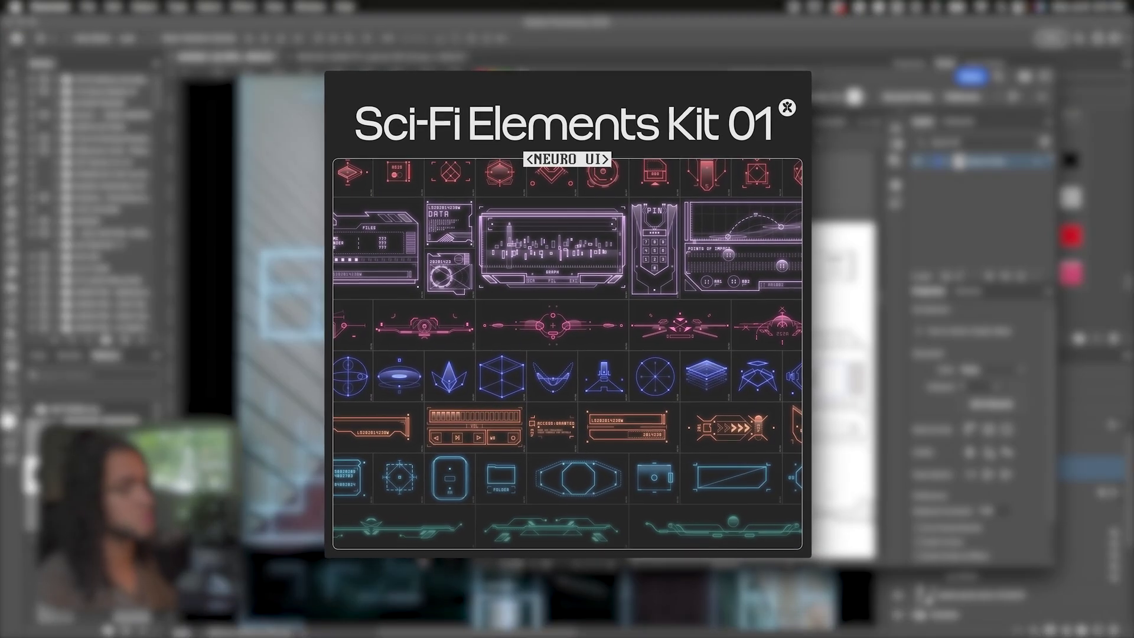
# - Bring the stacked-layers hexagon icon from NEURO_UI_Elements.ai in Illustrator into Group 1 and place it beside the woman
pyautogui.hscroll(2, 613, 266)
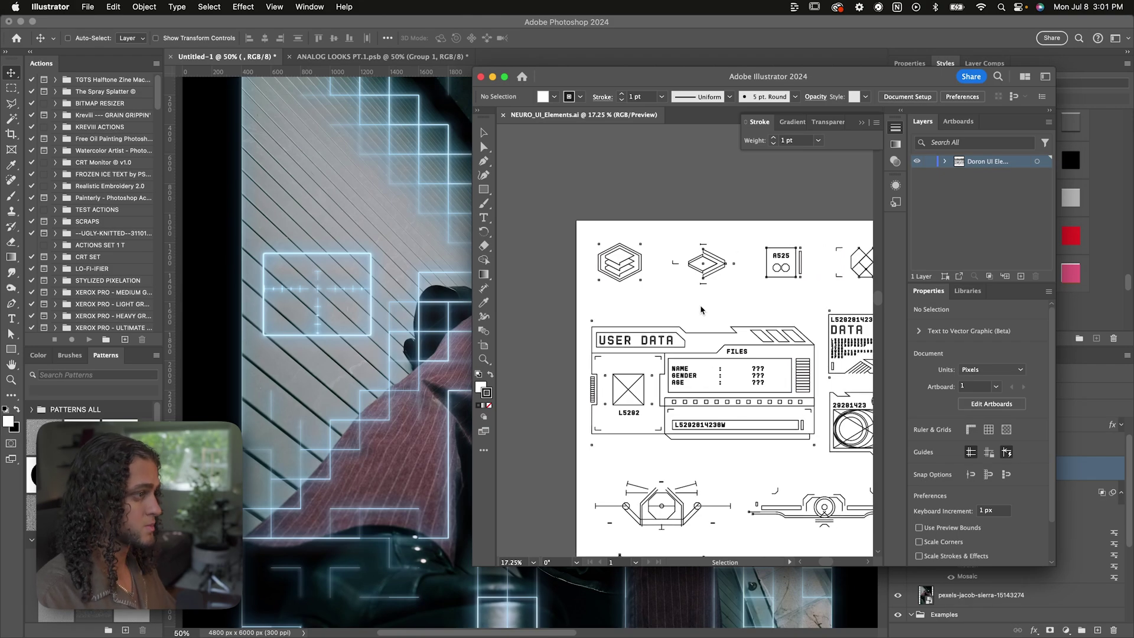
pyautogui.click(612, 266)
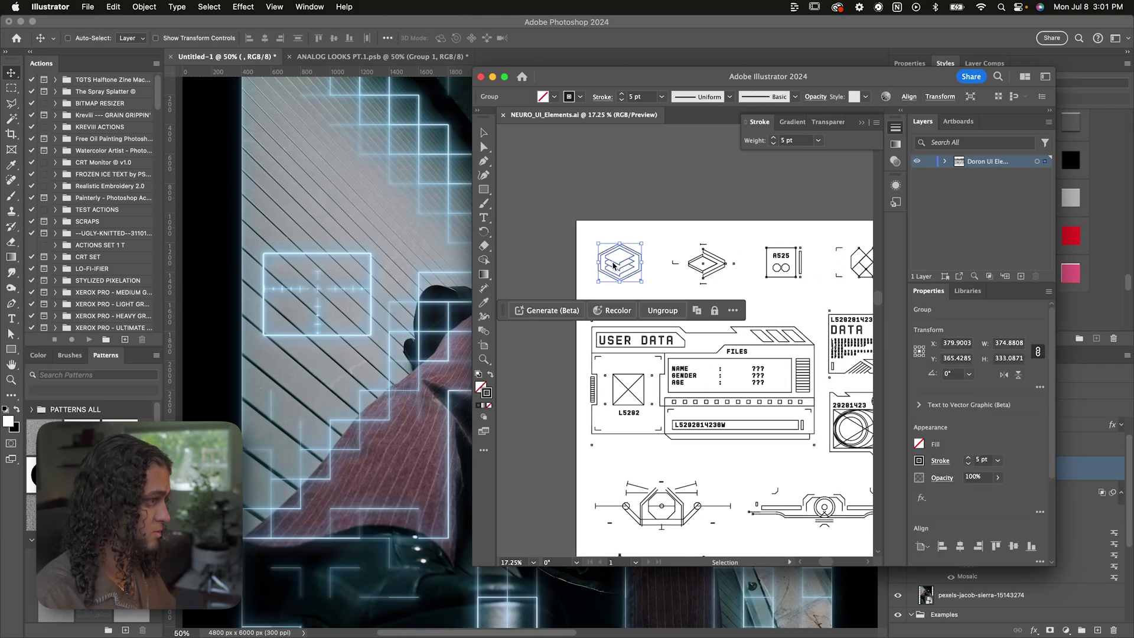
pyautogui.moveTo(612, 266); pyautogui.dragTo(709, 194)
pyautogui.press('Return')
pyautogui.moveTo(660, 238); pyautogui.dragTo(691, 245)
# - Copy the camera-like lens panel from NEURO_UI_Elements.ai in Illustrator, paste it into Group 1 in Photoshop, and scale it down above the woman's head
pyautogui.press('super+Tab')
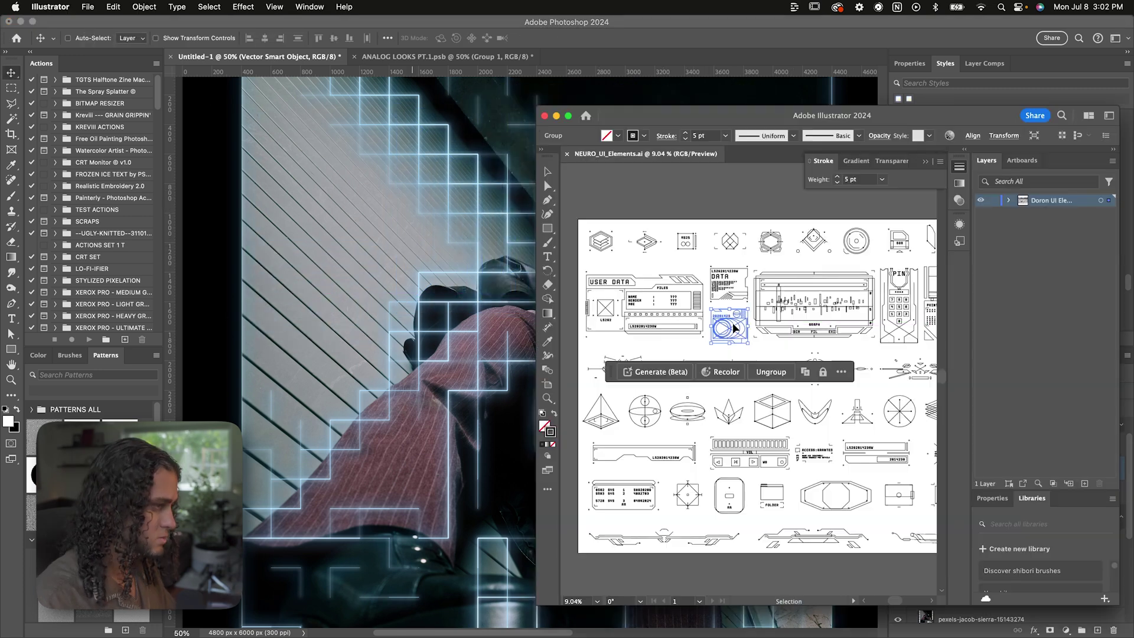
pyautogui.click(315, 296)
pyautogui.press('super+v')
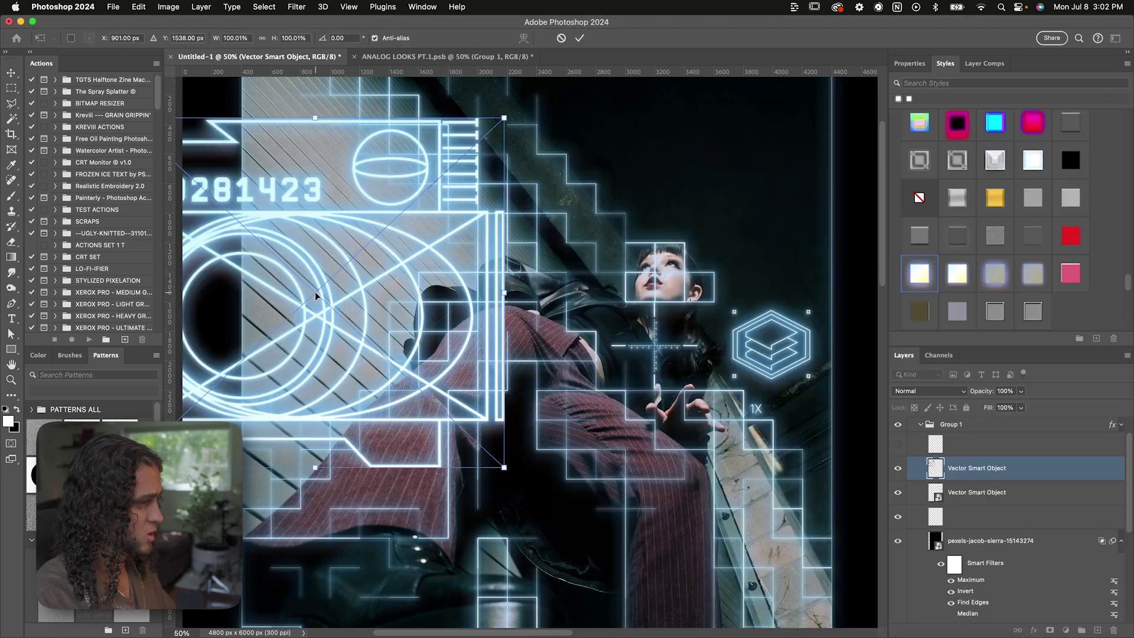
pyautogui.press('Return')
pyautogui.moveTo(504, 118); pyautogui.dragTo(395, 217)
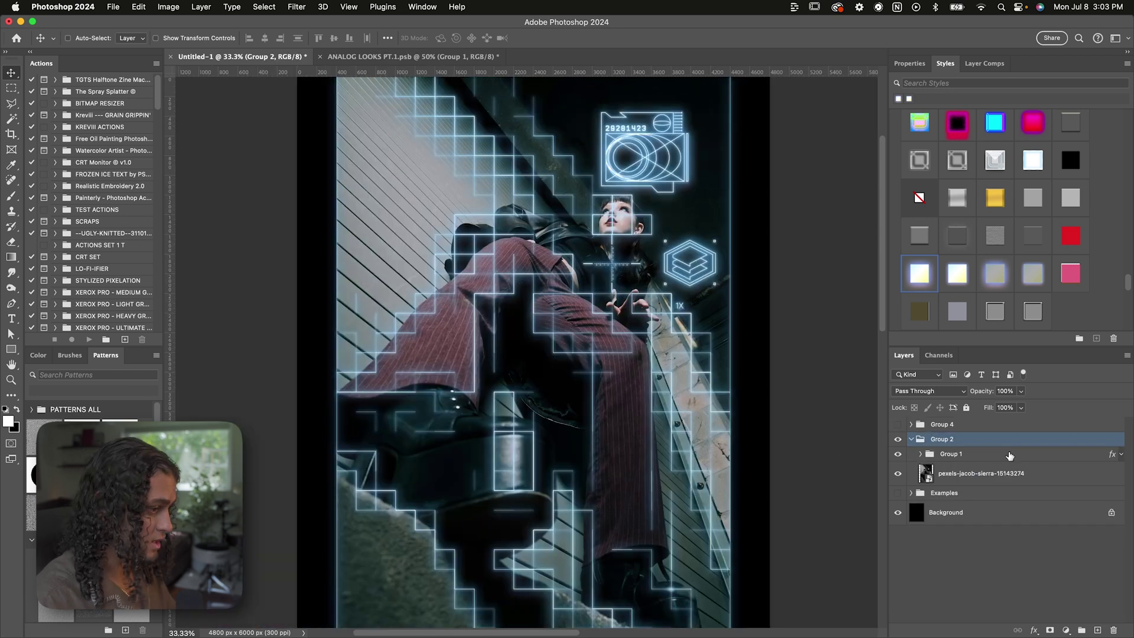
# - Duplicate Group 1, merge the copy into one layer, and apply a Motion Blur with angle 0 and distance 179 pixels
pyautogui.click(1000, 456)
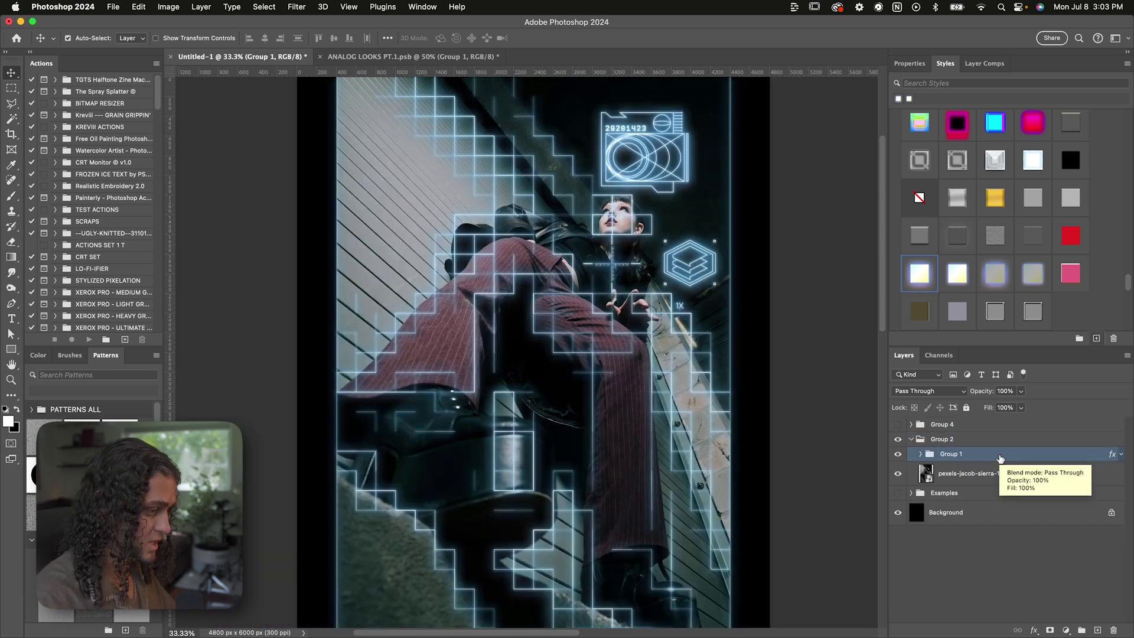
pyautogui.press('super+j')
pyautogui.press('super+e')
pyautogui.press('super+ctrl+f')
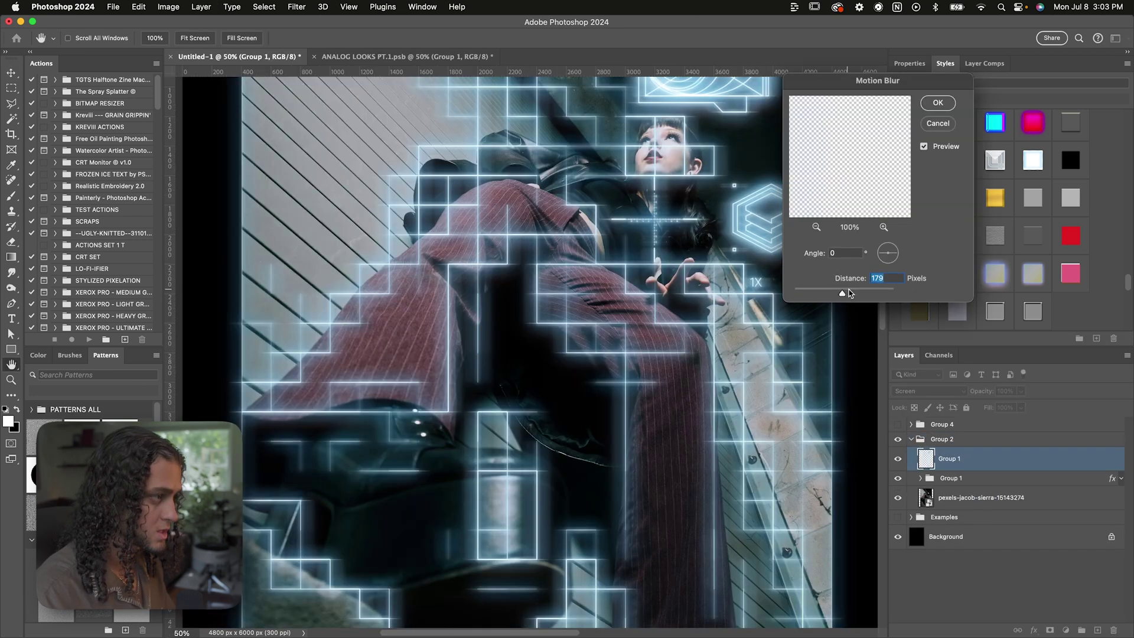
# - Transfer a merged copy of the mosaic composition into ANALOG LOOKS PT.1.psb beneath the looks group and position it with the face in frame
pyautogui.moveTo(741, 232); pyautogui.dragTo(690, 265)
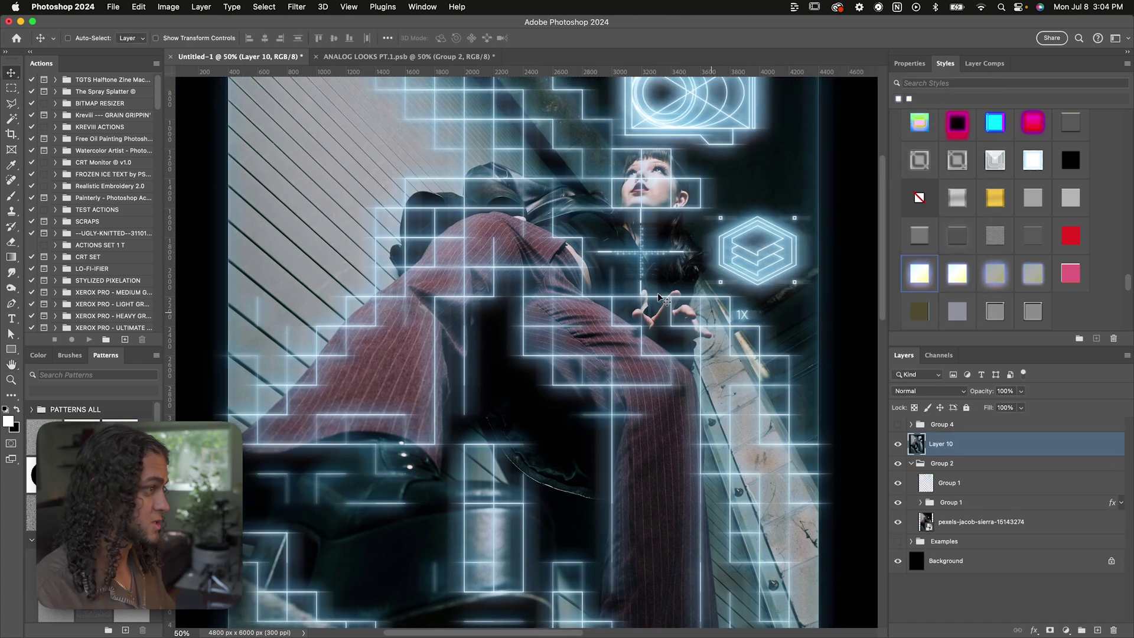
pyautogui.moveTo(473, 91); pyautogui.dragTo(421, 60)
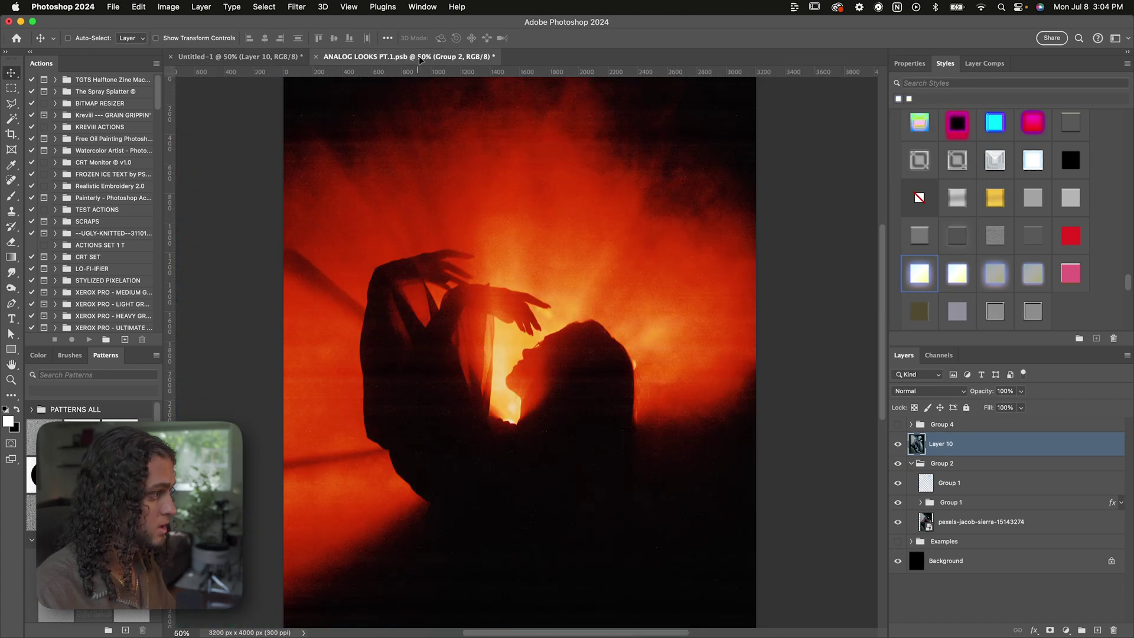
pyautogui.moveTo(488, 316); pyautogui.dragTo(487, 316)
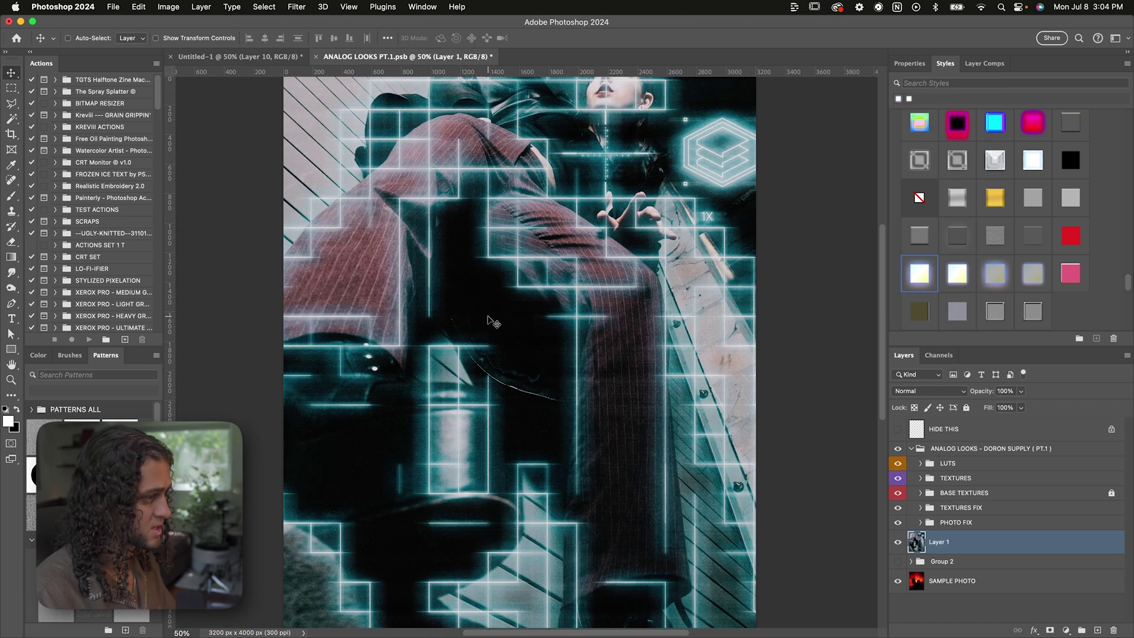
pyautogui.moveTo(504, 405); pyautogui.dragTo(567, 365)
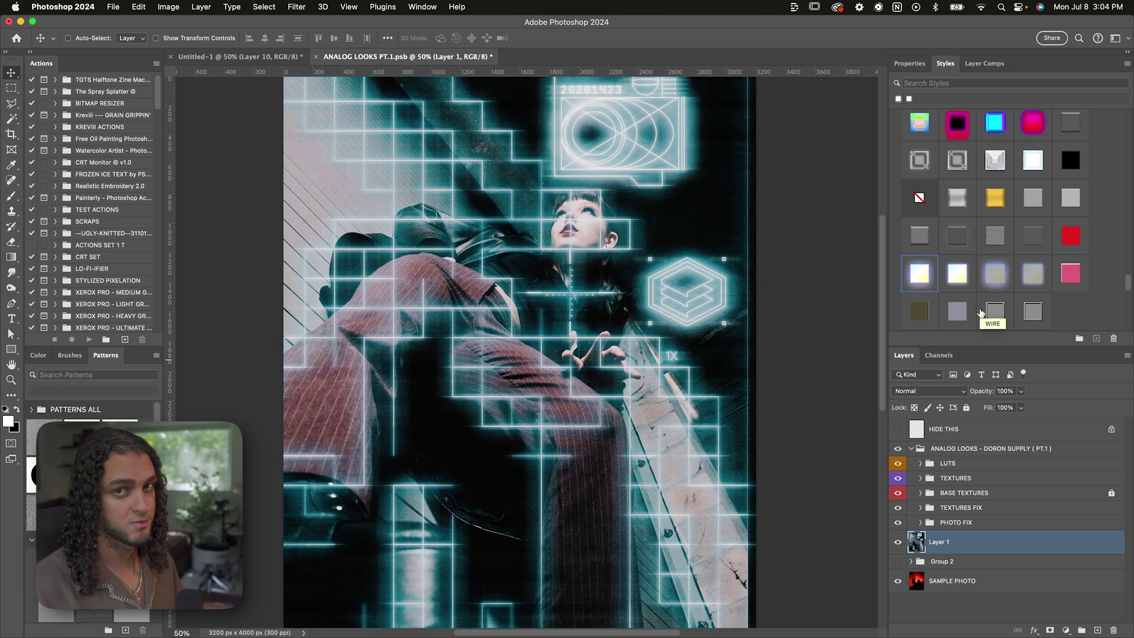
# - Place the first portrait from Finder's UNSPLASH folder into Untitled-1 and mask it to an inset rectangle
pyautogui.hotkey('ctrl', 'Tab')
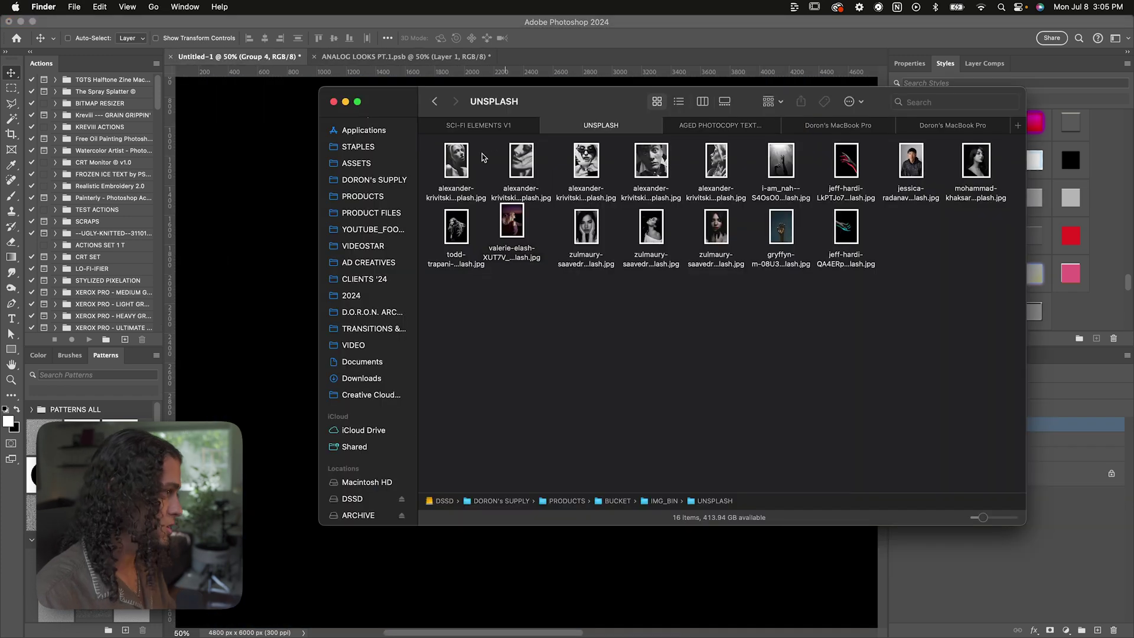
pyautogui.moveTo(461, 159); pyautogui.dragTo(261, 286)
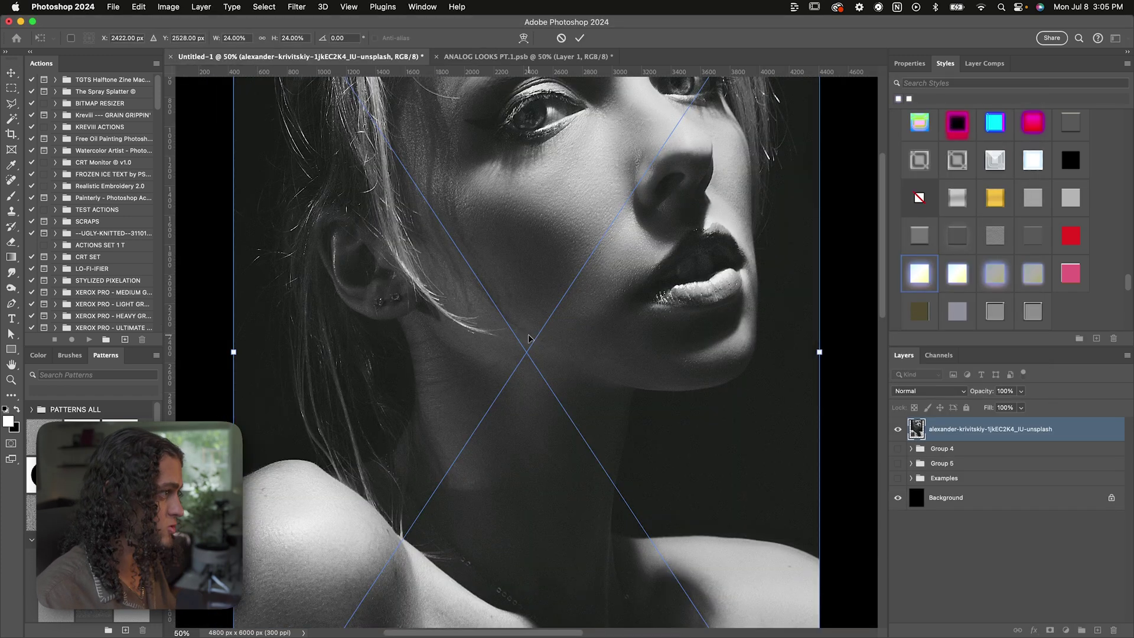
pyautogui.press('Return')
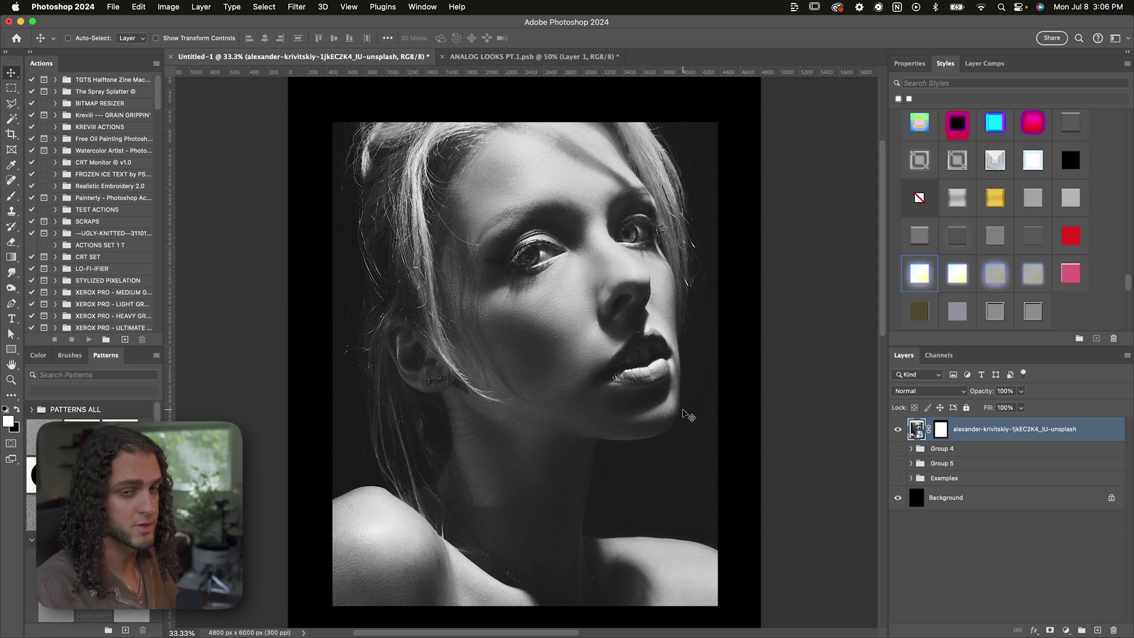
# - Apply a Hue/Saturation smart filter with saturation -100 to the portrait layer
pyautogui.press('super')
pyautogui.press('super+u')
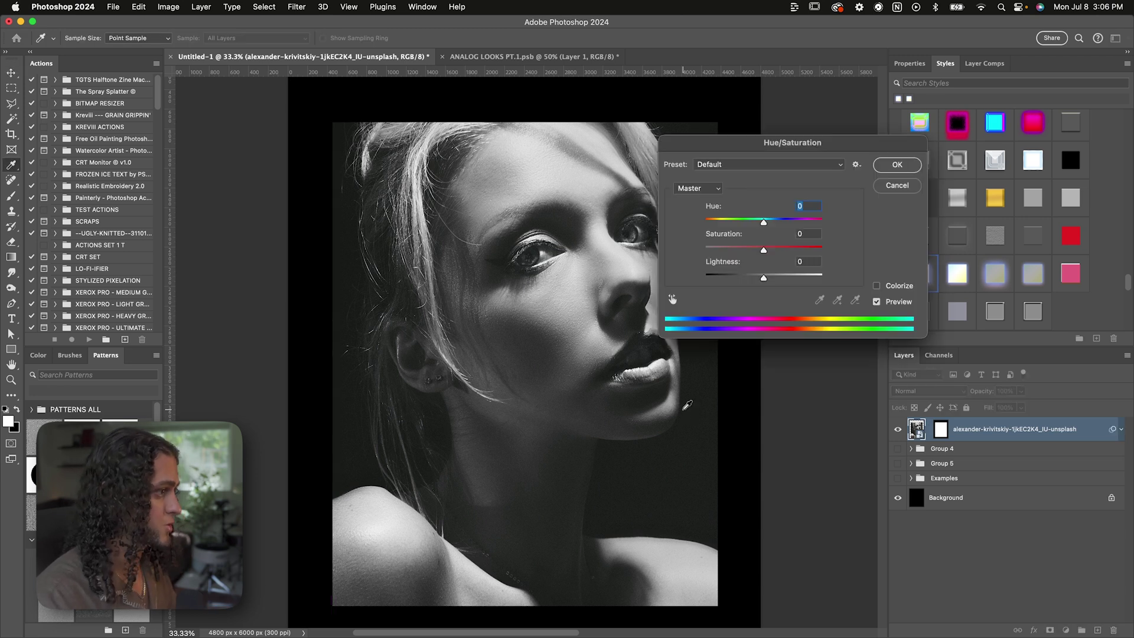
pyautogui.press('Tab')
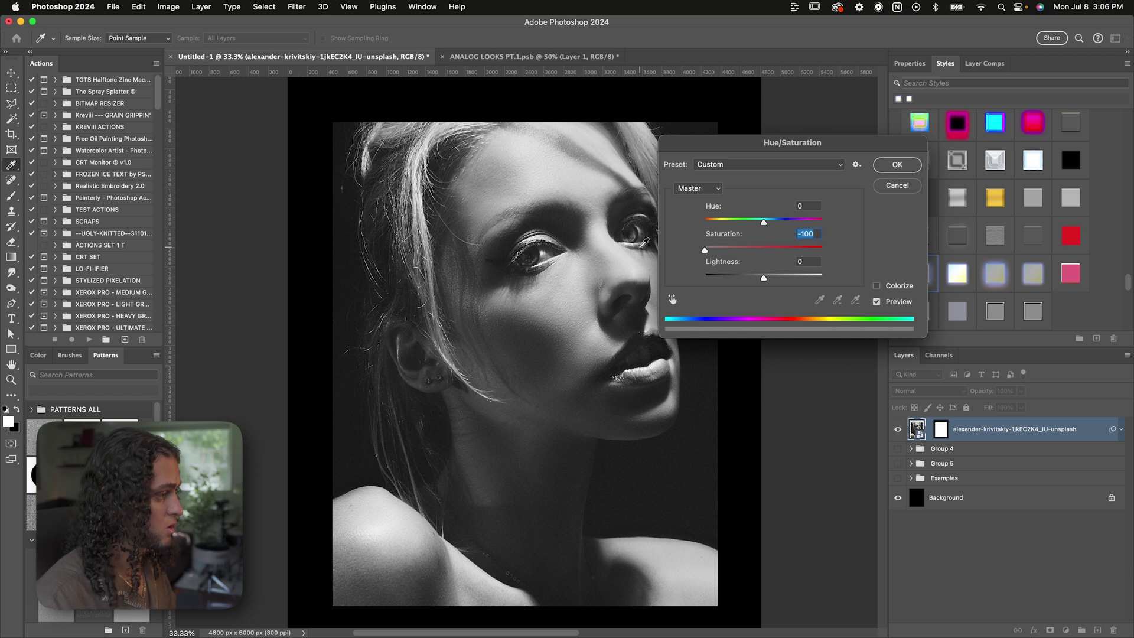
pyautogui.click(897, 167)
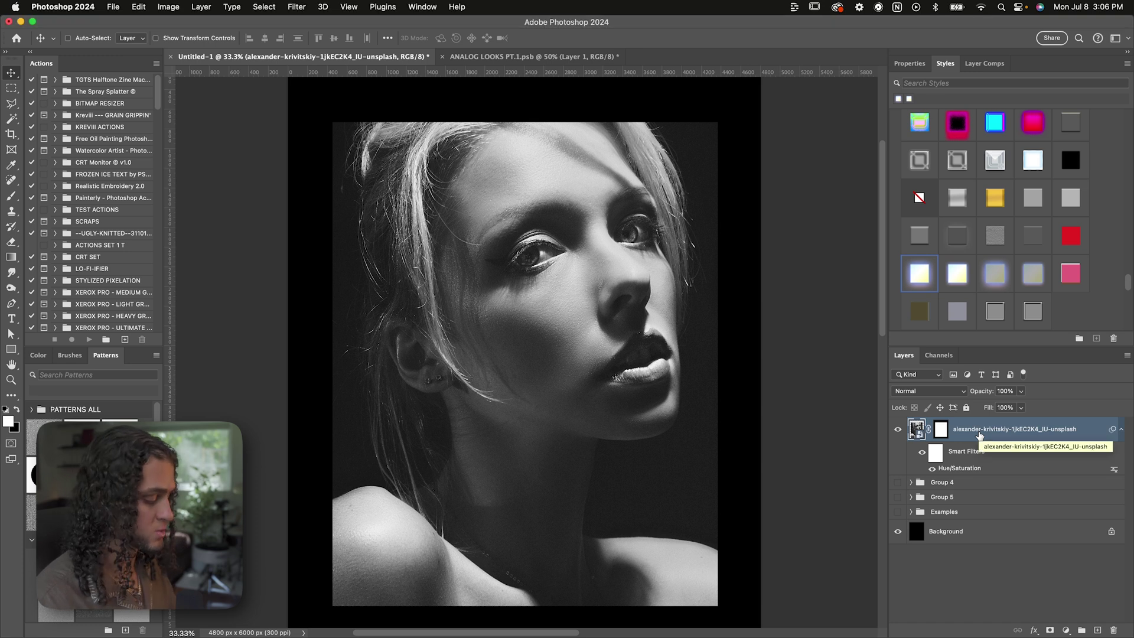
# - Duplicate the desaturated portrait layer and hide the smart filters of the lower copy
pyautogui.press('super+j')
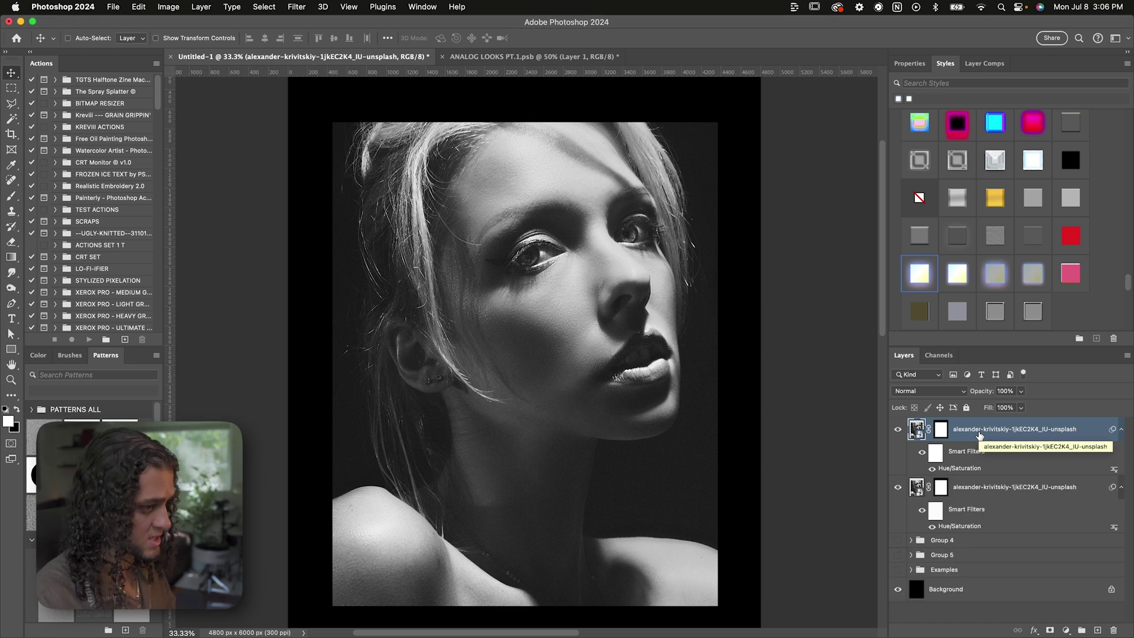
pyautogui.click(945, 489)
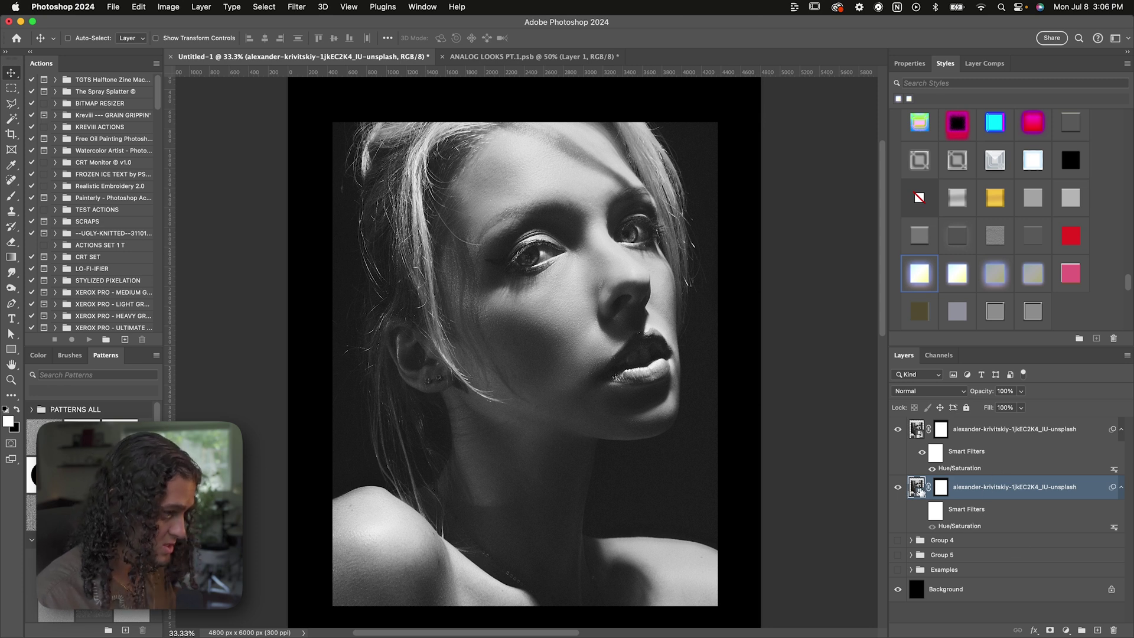
# - Apply a Median smart filter with a 50-pixel radius to the upper copy of the portrait
pyautogui.click(920, 431)
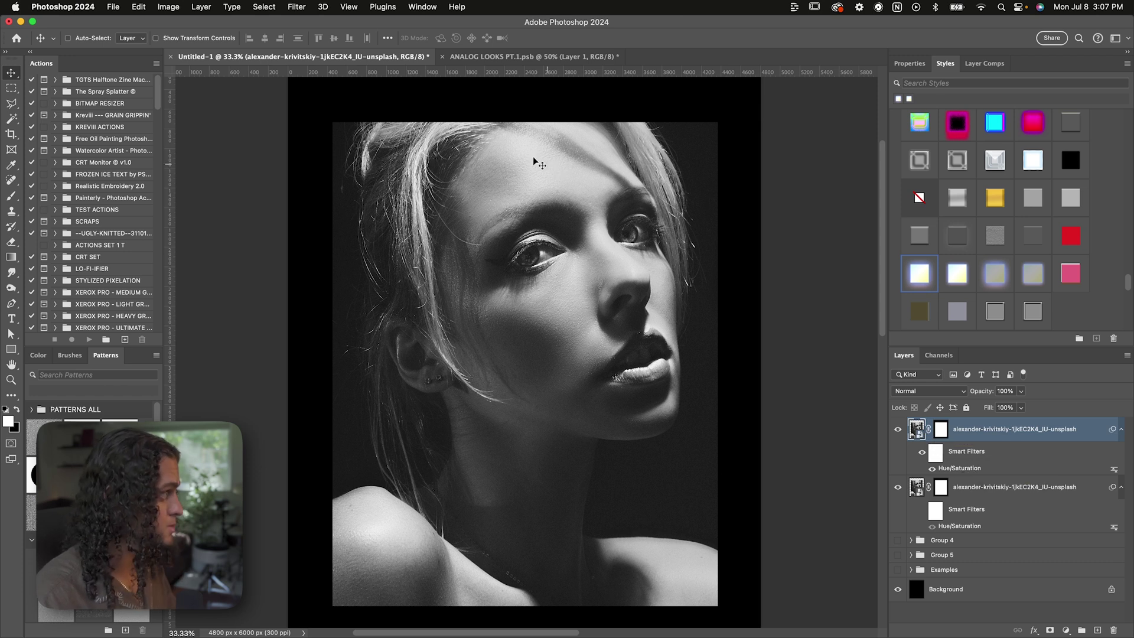
pyautogui.click(297, 6)
pyautogui.moveTo(326, 194)
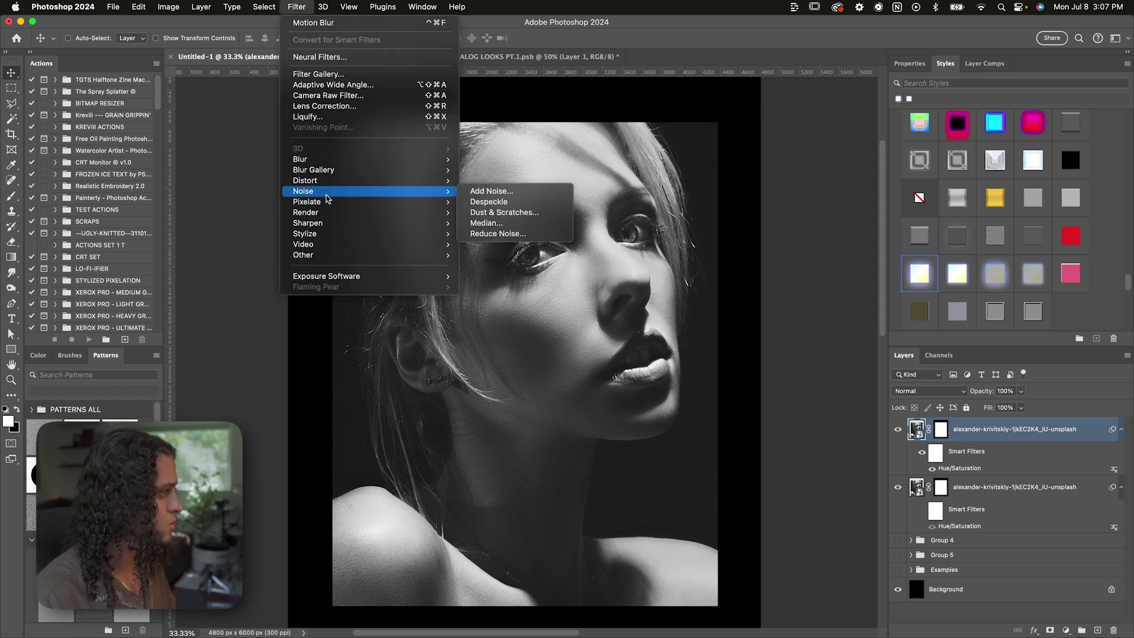
pyautogui.click(486, 222)
pyautogui.moveTo(761, 266); pyautogui.dragTo(782, 267)
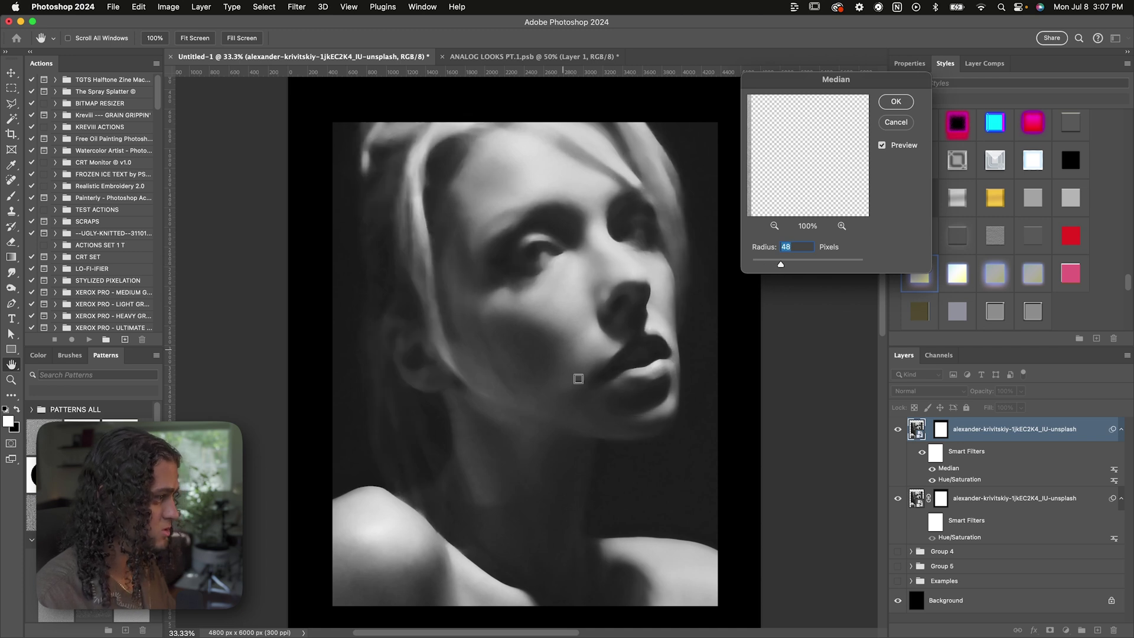
pyautogui.moveTo(770, 81); pyautogui.dragTo(772, 132)
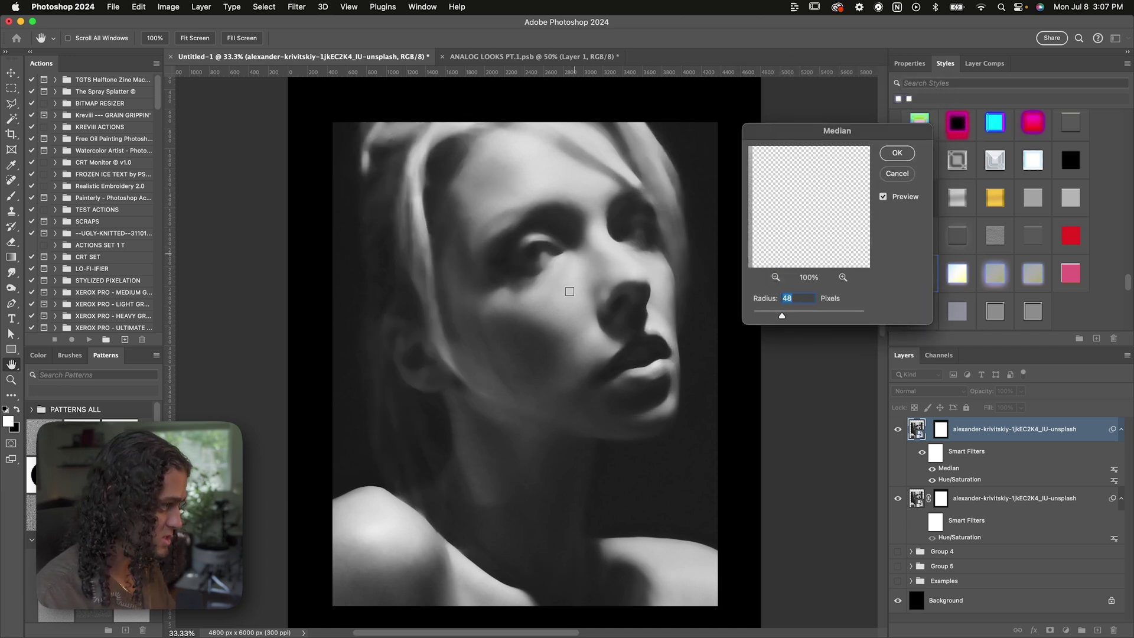
pyautogui.write('50')
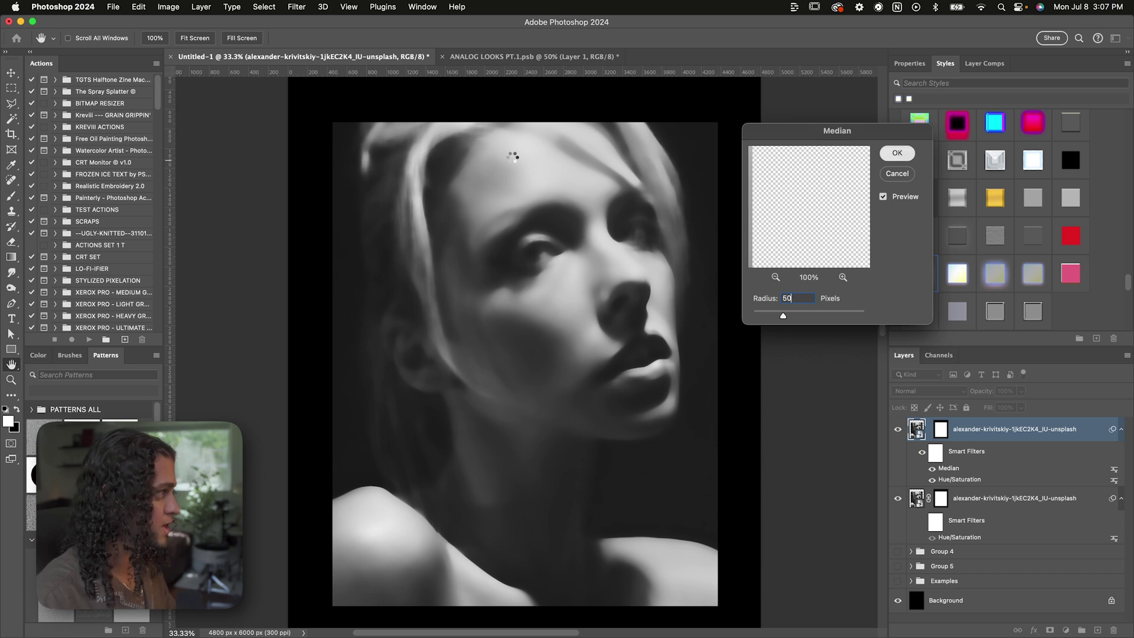
# - Add a Gaussian Blur smart filter with a 15-pixel radius to the upper portrait copy
pyautogui.click(306, 7)
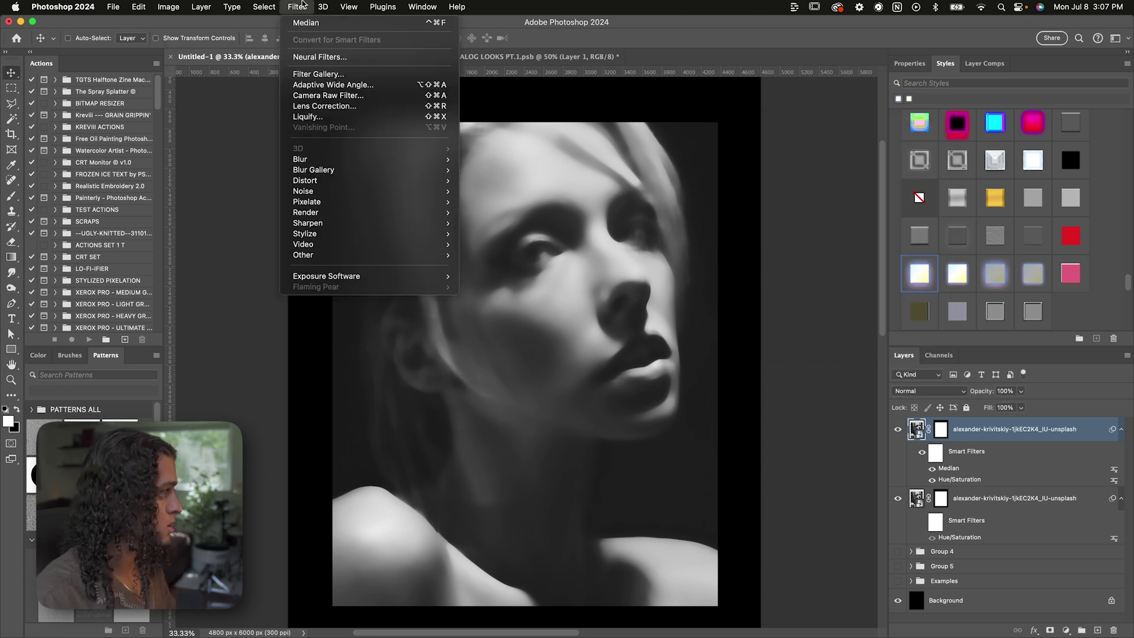
pyautogui.moveTo(331, 159)
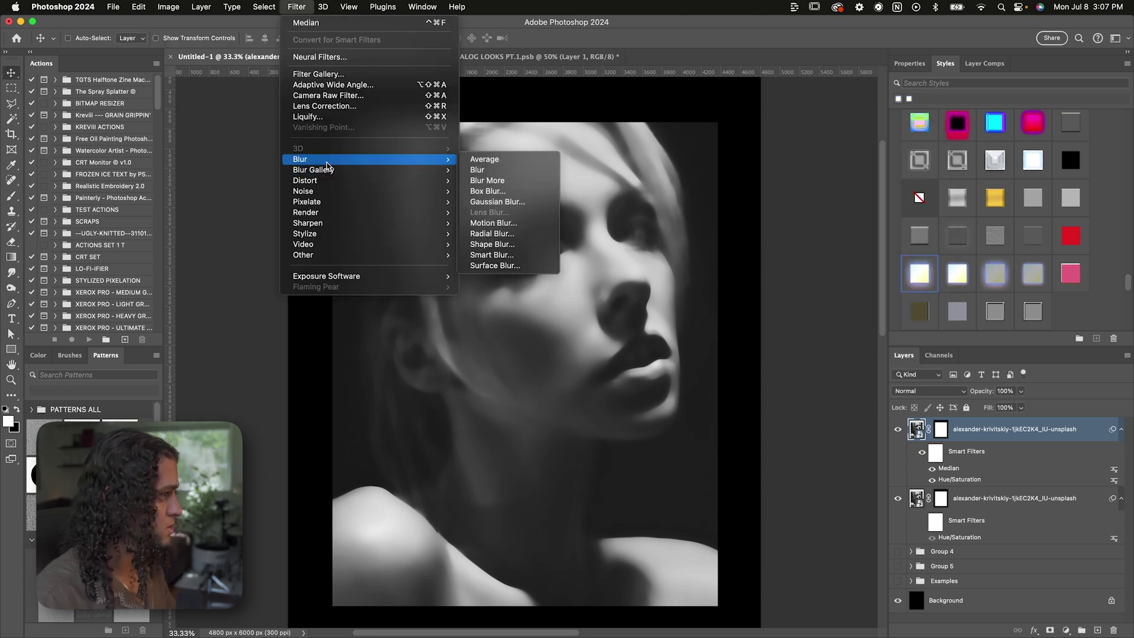
pyautogui.click(499, 203)
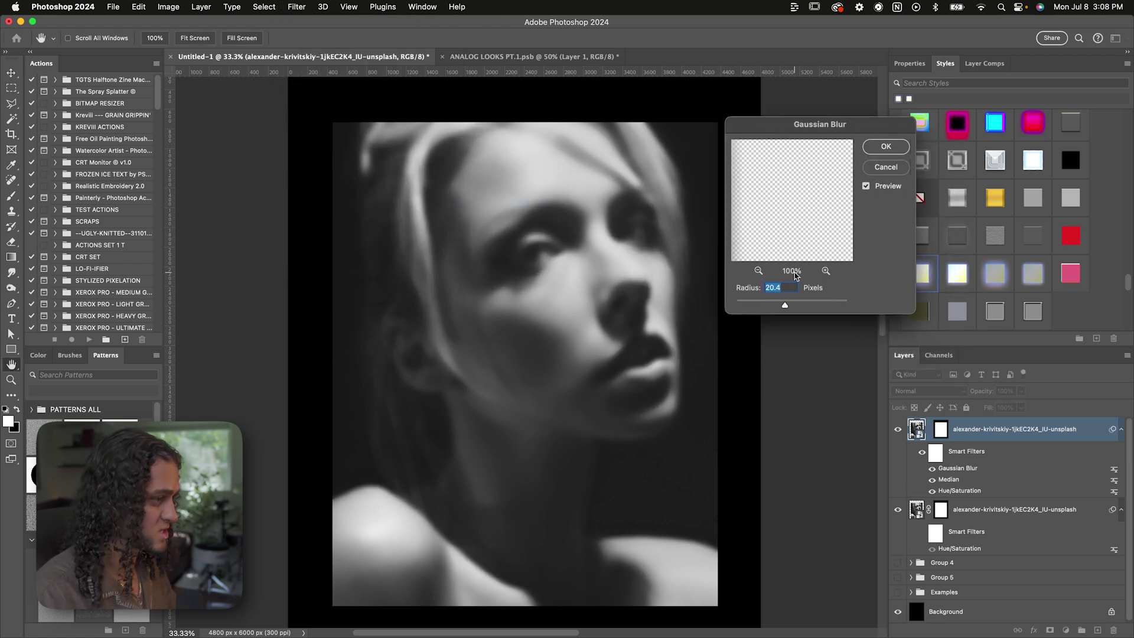
pyautogui.write('15')
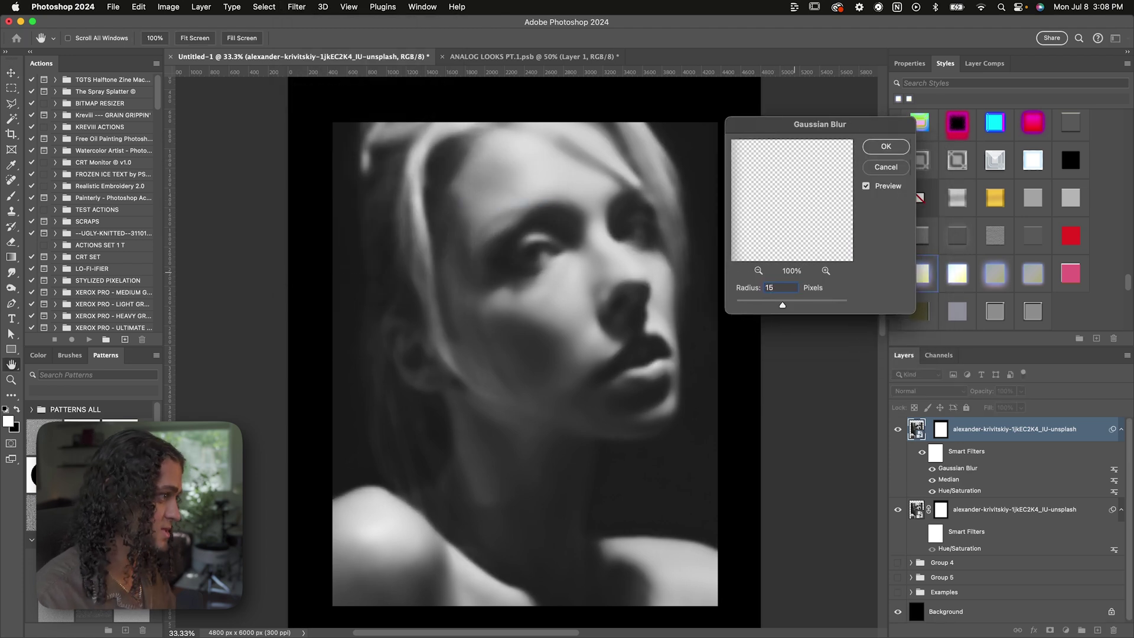
pyautogui.press('Return')
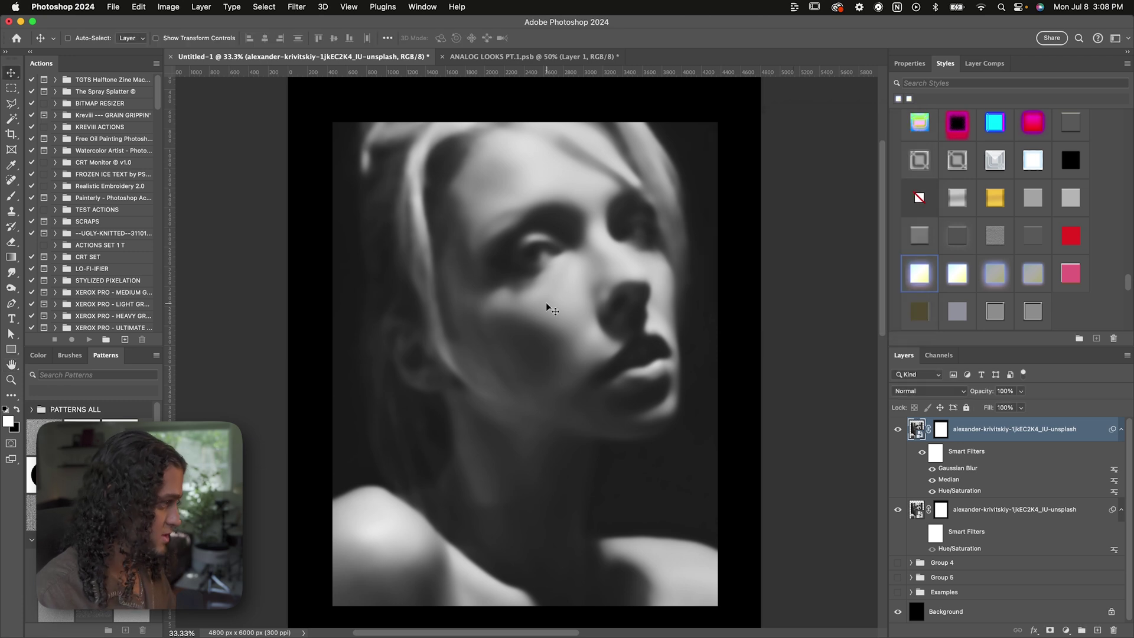
# - Posterize the blurred upper portrait copy to 16 levels
pyautogui.click(165, 7)
pyautogui.moveTo(189, 40)
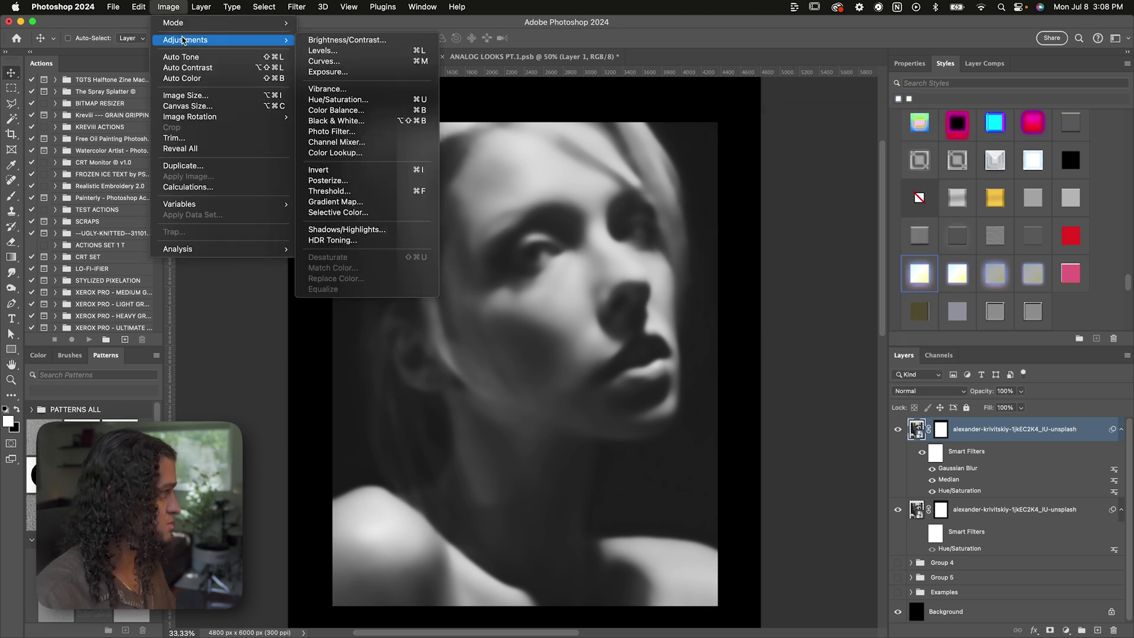
pyautogui.click(344, 180)
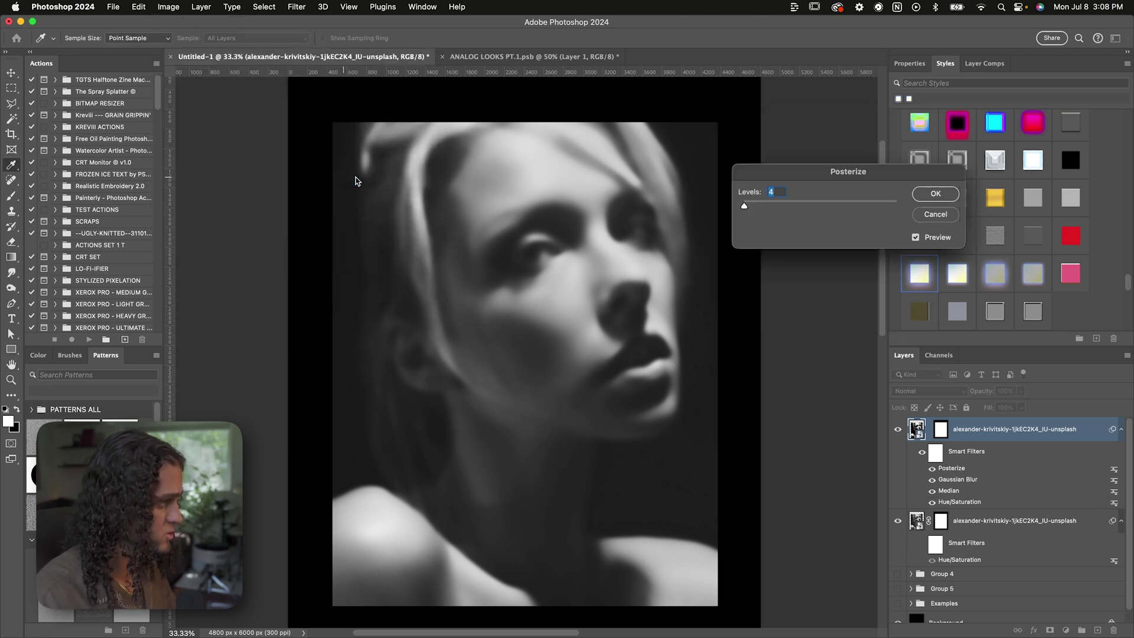
pyautogui.moveTo(771, 177); pyautogui.dragTo(744, 197)
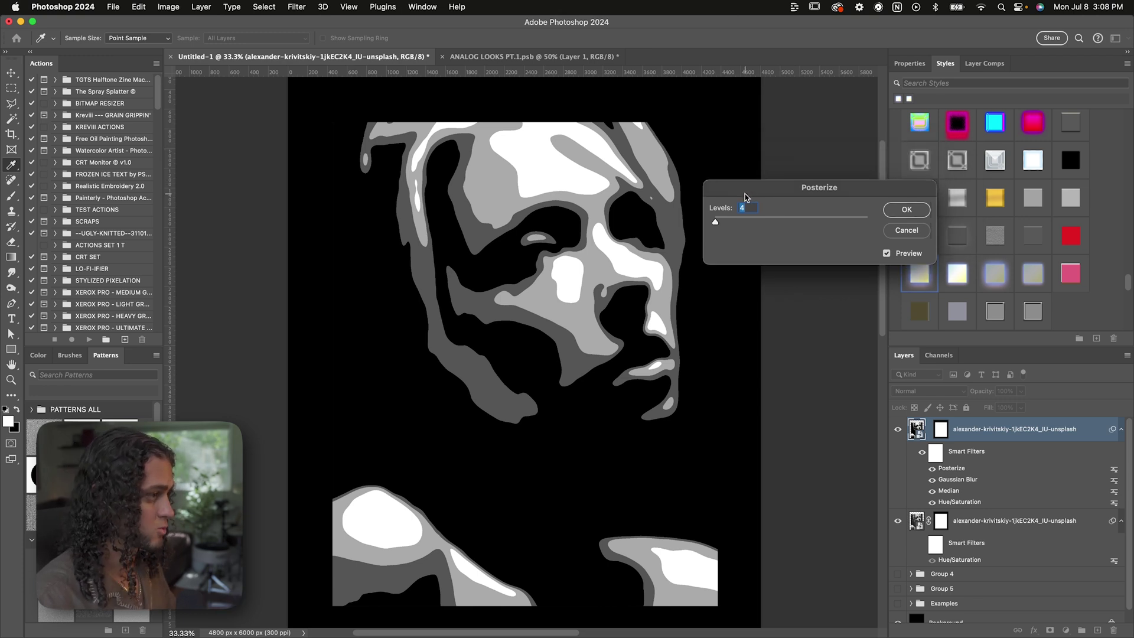
pyautogui.write('16')
pyautogui.click(900, 211)
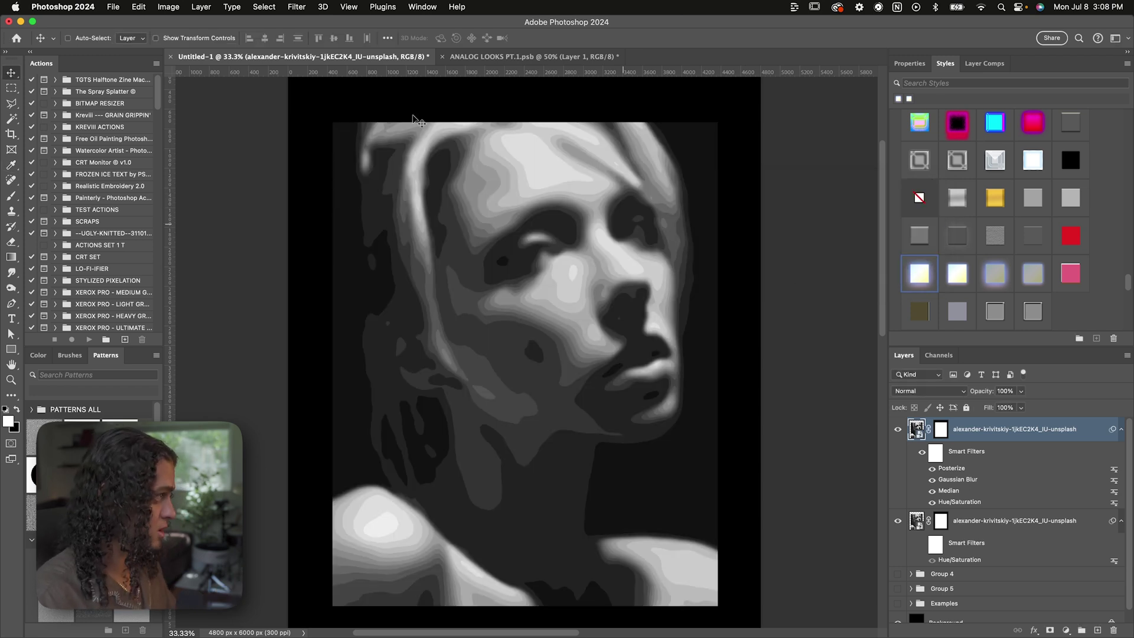
# - Apply Find Edges to the posterized portrait copy and invert it to get light contour lines on black
pyautogui.click(304, 7)
pyautogui.moveTo(350, 226)
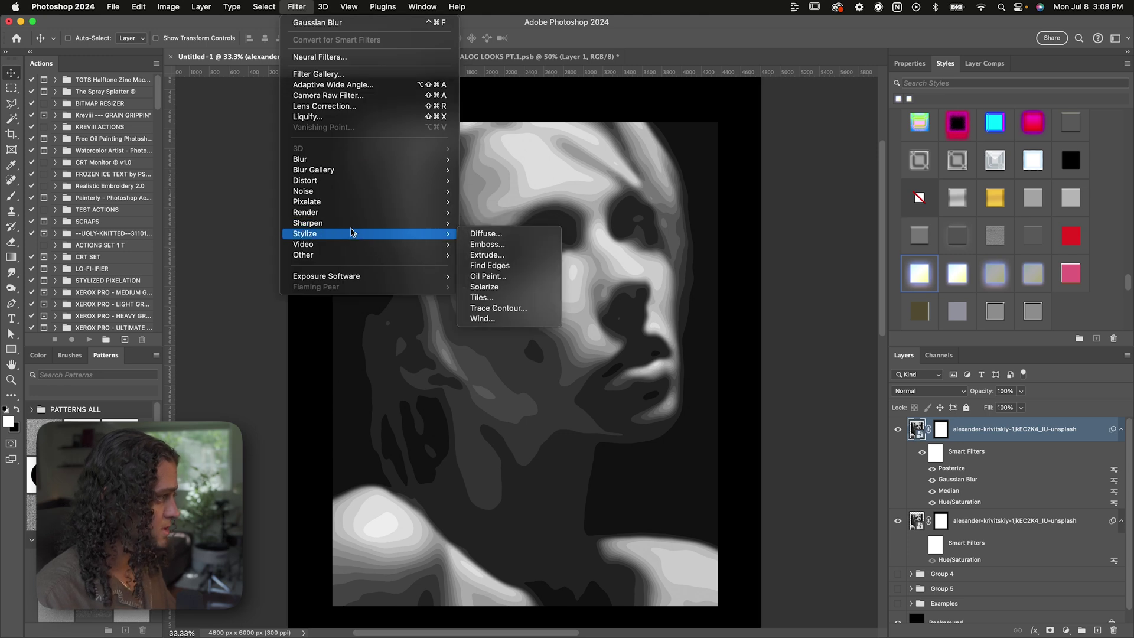
pyautogui.click(520, 266)
pyautogui.press('super')
pyautogui.press('super+i')
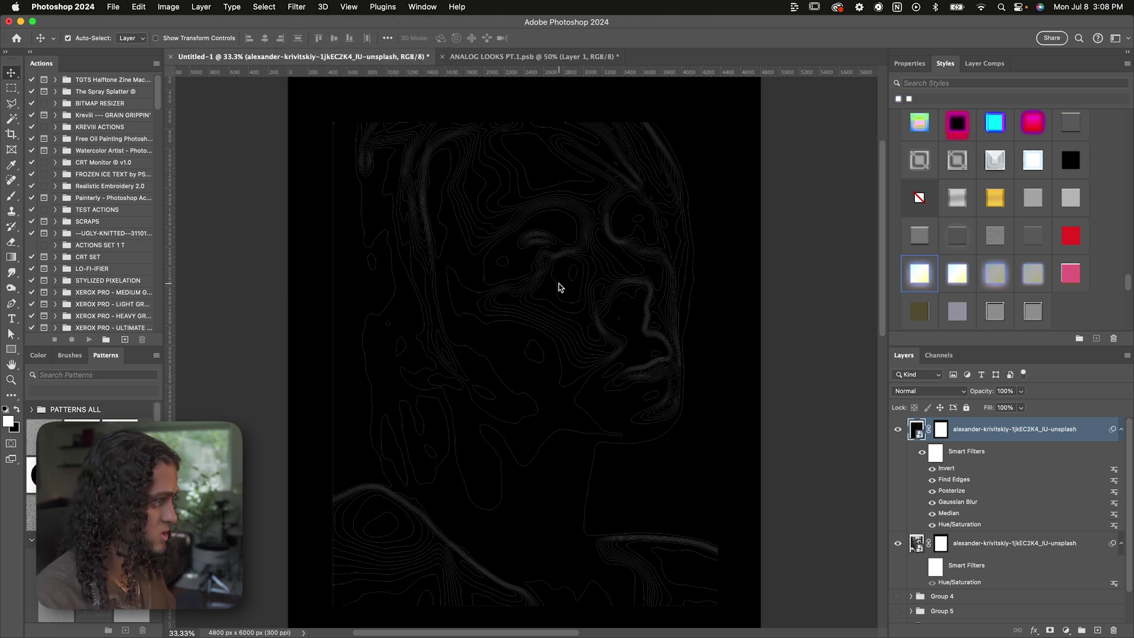
# - Add a Threshold adjustment to the contour layer, lowering the level until the lines turn solid white
pyautogui.scroll(1, 562, 289)
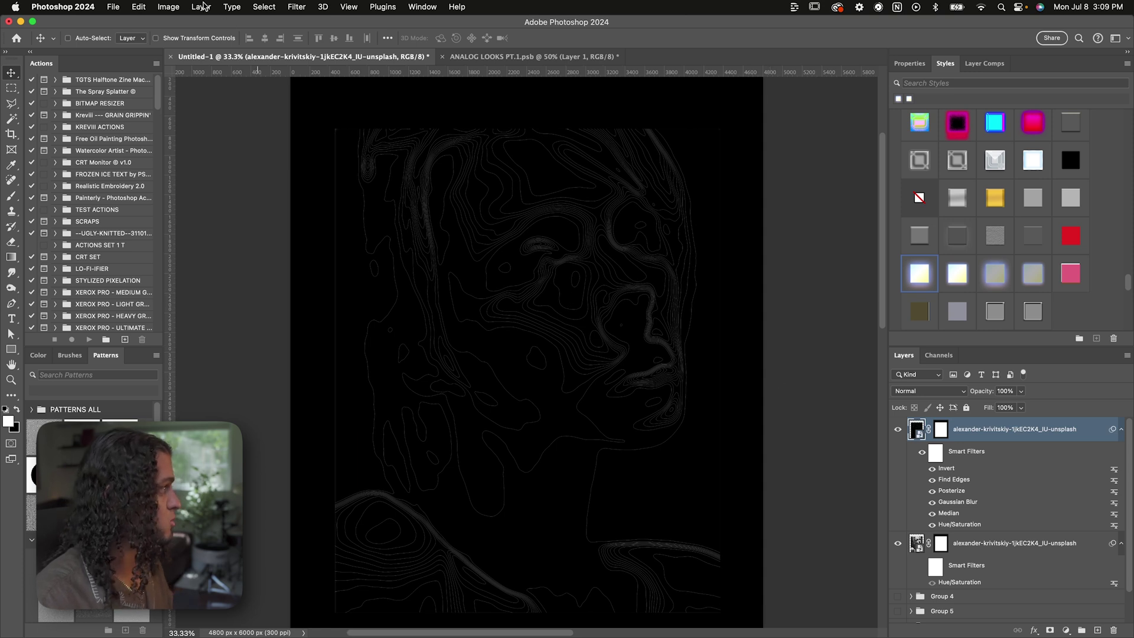
pyautogui.click(176, 6)
pyautogui.moveTo(182, 43)
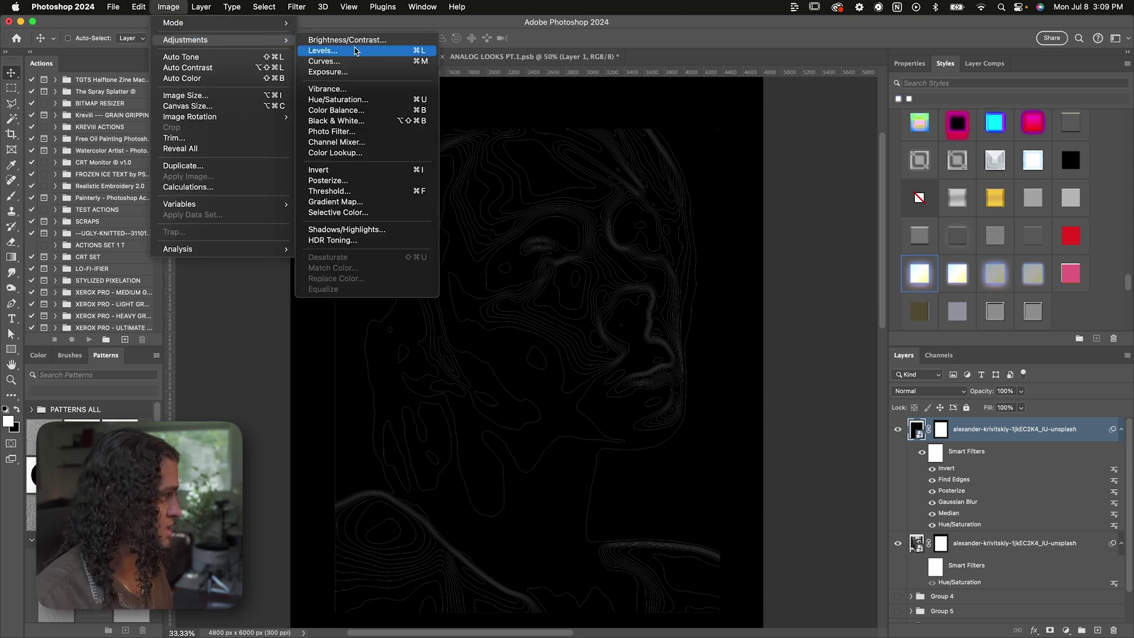
pyautogui.click(331, 190)
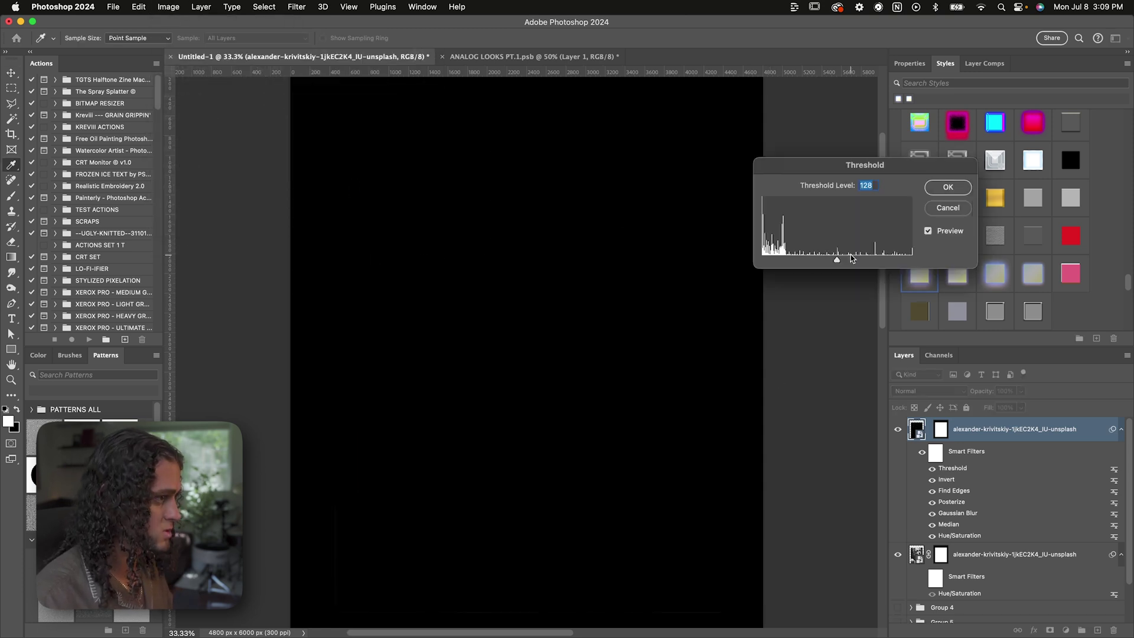
pyautogui.moveTo(837, 260); pyautogui.dragTo(769, 260)
pyautogui.press('Return')
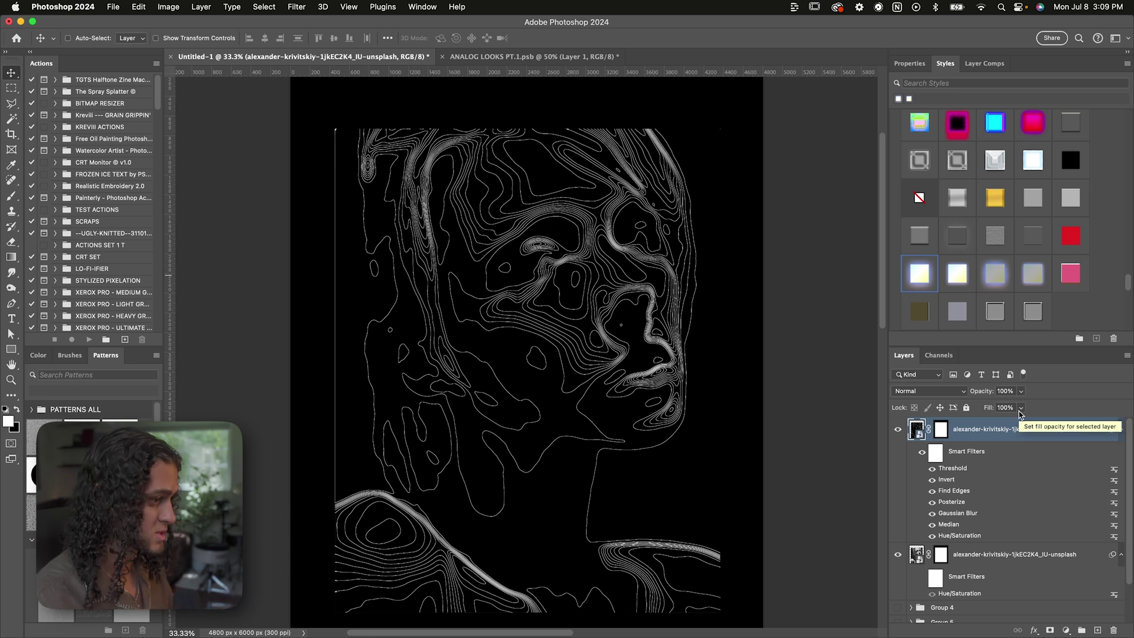
# - Hide the contour layer's black areas by raising the current-layer Blend If black point to 4
pyautogui.doubleClick(1091, 430)
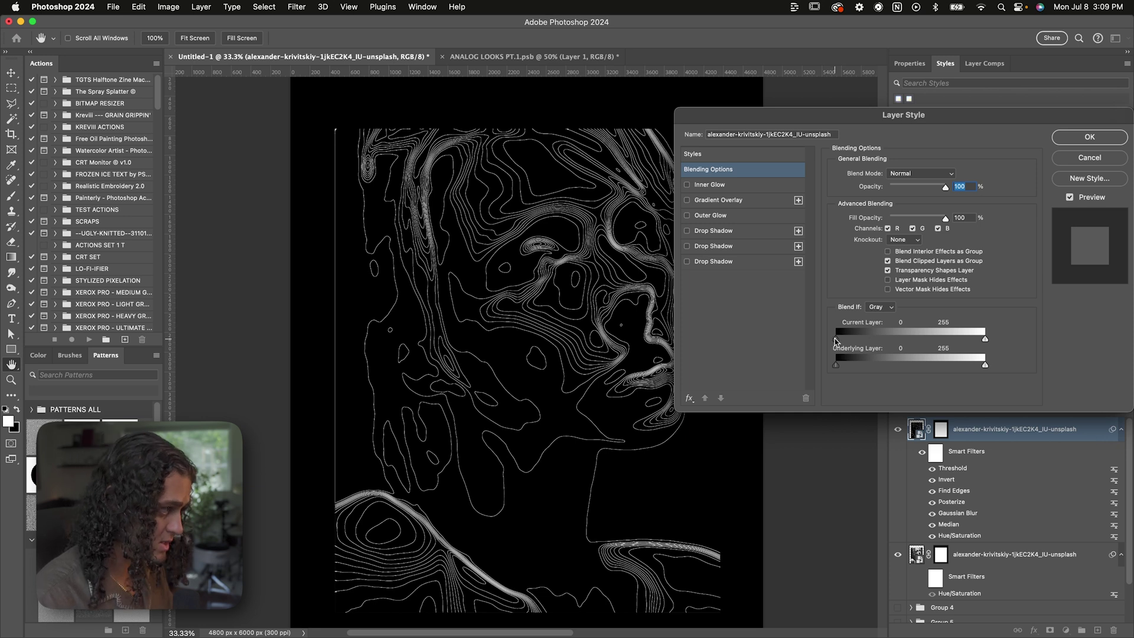
pyautogui.moveTo(836, 340); pyautogui.dragTo(840, 340)
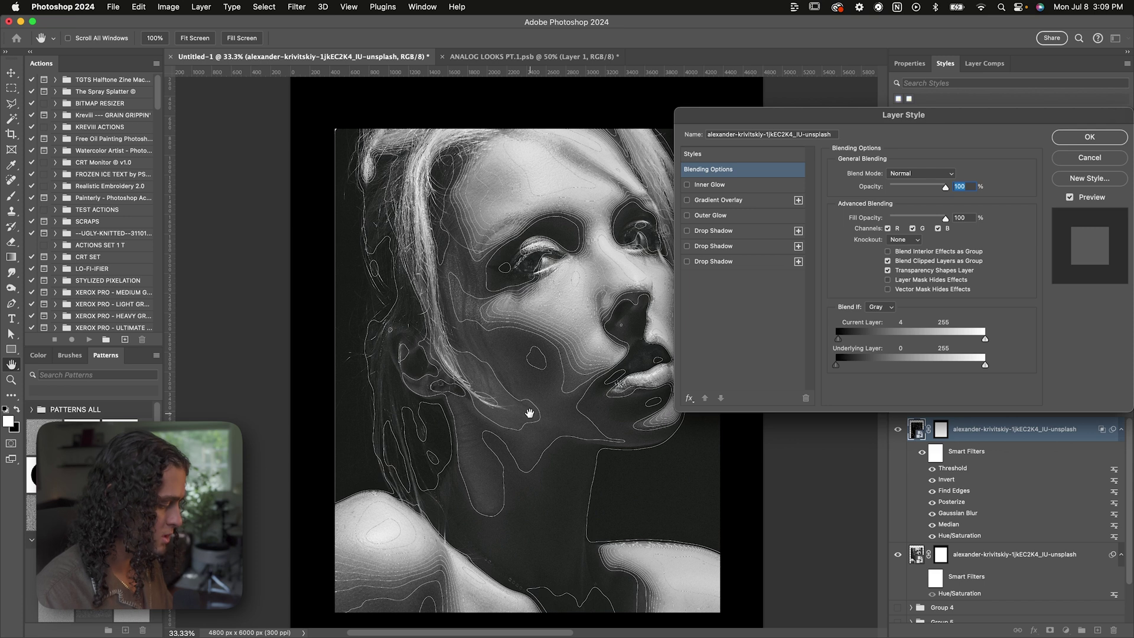
pyautogui.press('Return')
# - Apply the CRT GLOW style to a new group holding the contour layer, with the Outer Glow blend mode set to Screen
pyautogui.press('super+g')
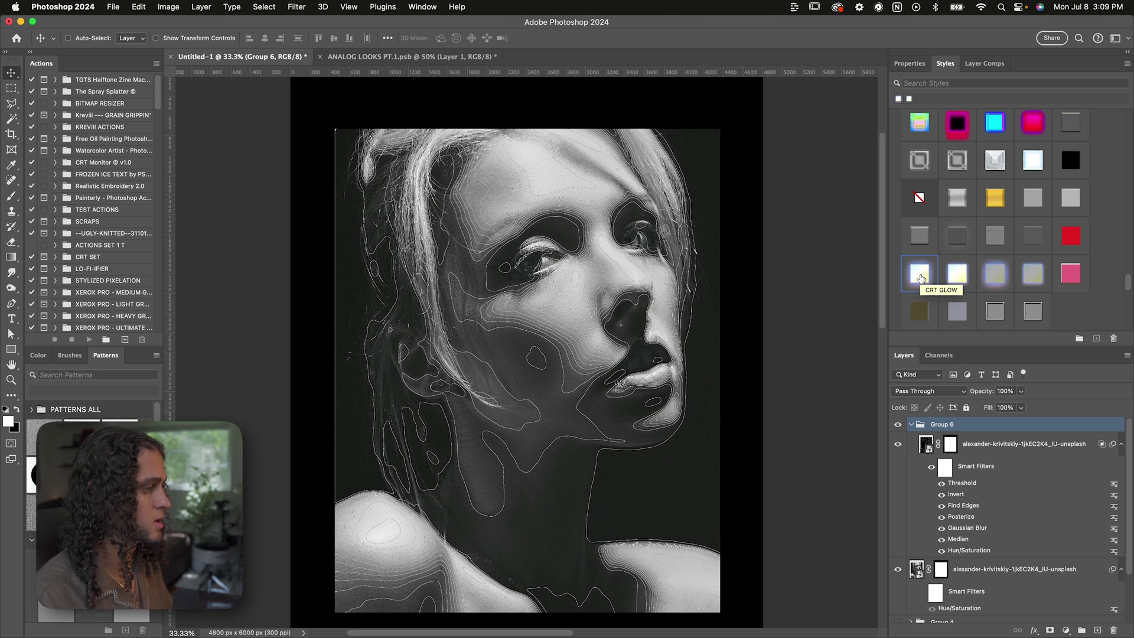
pyautogui.click(920, 275)
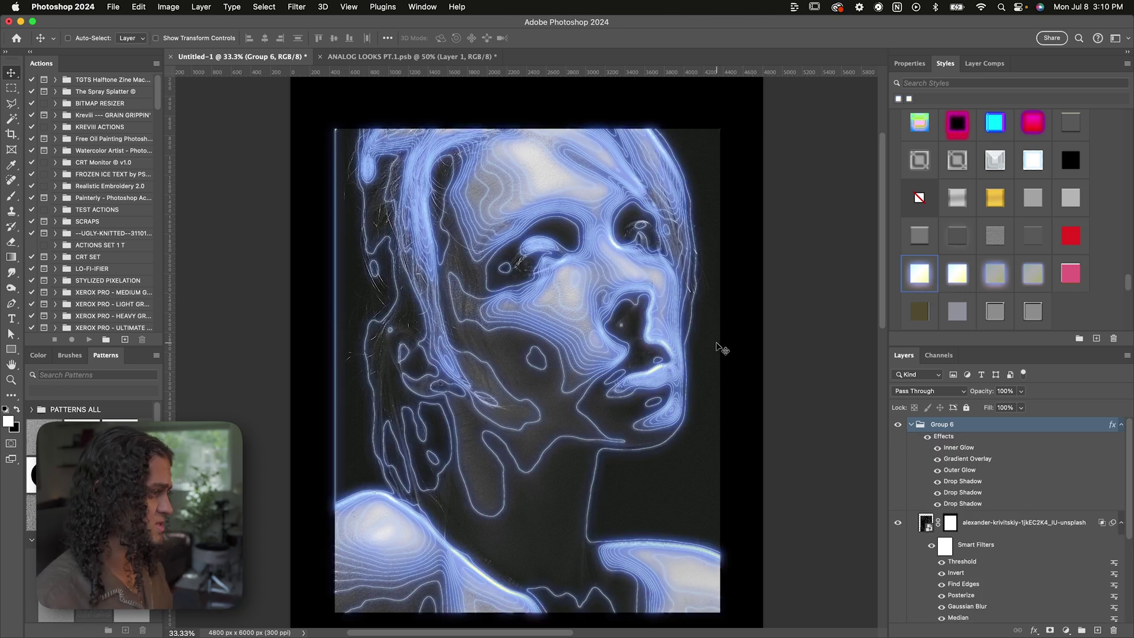
pyautogui.doubleClick(958, 470)
pyautogui.click(898, 173)
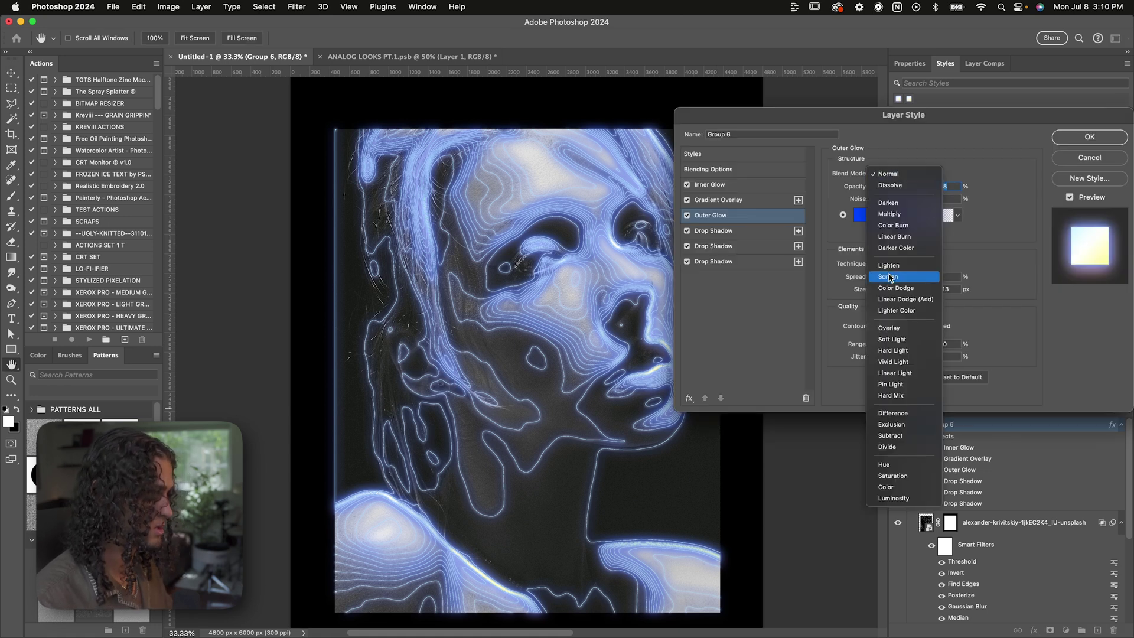
pyautogui.click(889, 277)
pyautogui.press('Return')
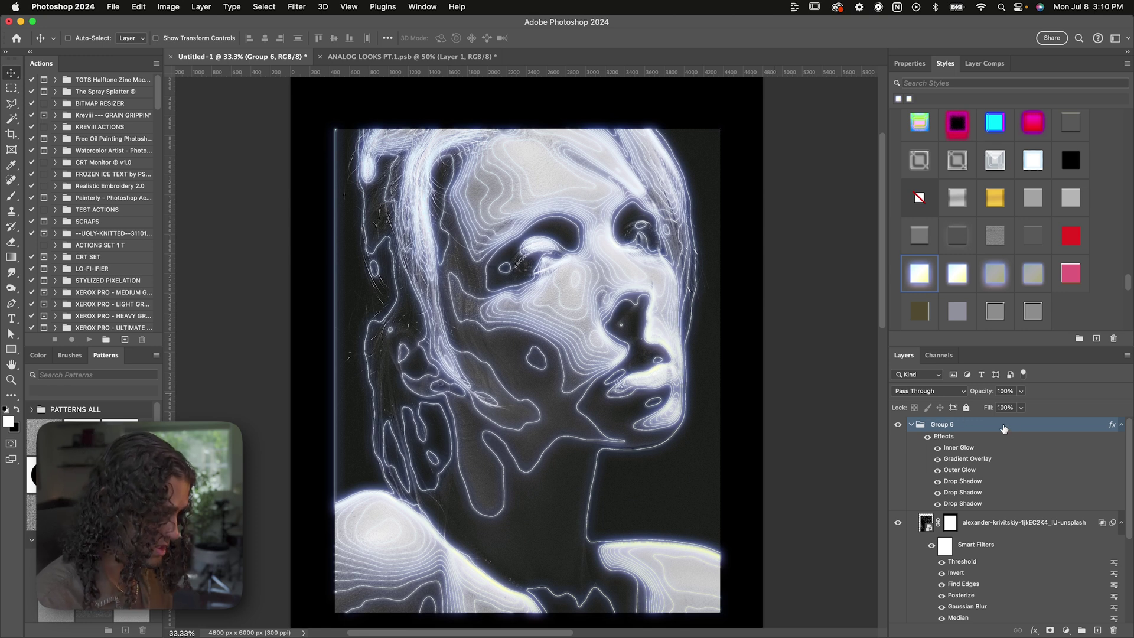
# - Collapse the effect and filter lists in Group 6 and split its underlying-layer Blend If black point to 34 / 96
pyautogui.click(1121, 425)
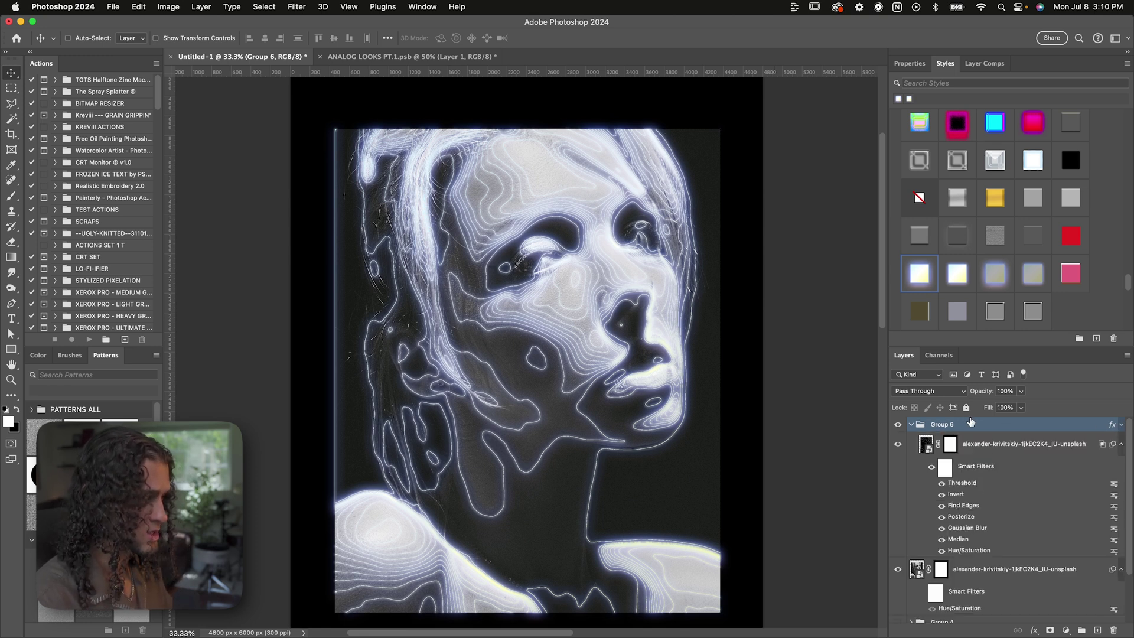
pyautogui.click(1121, 444)
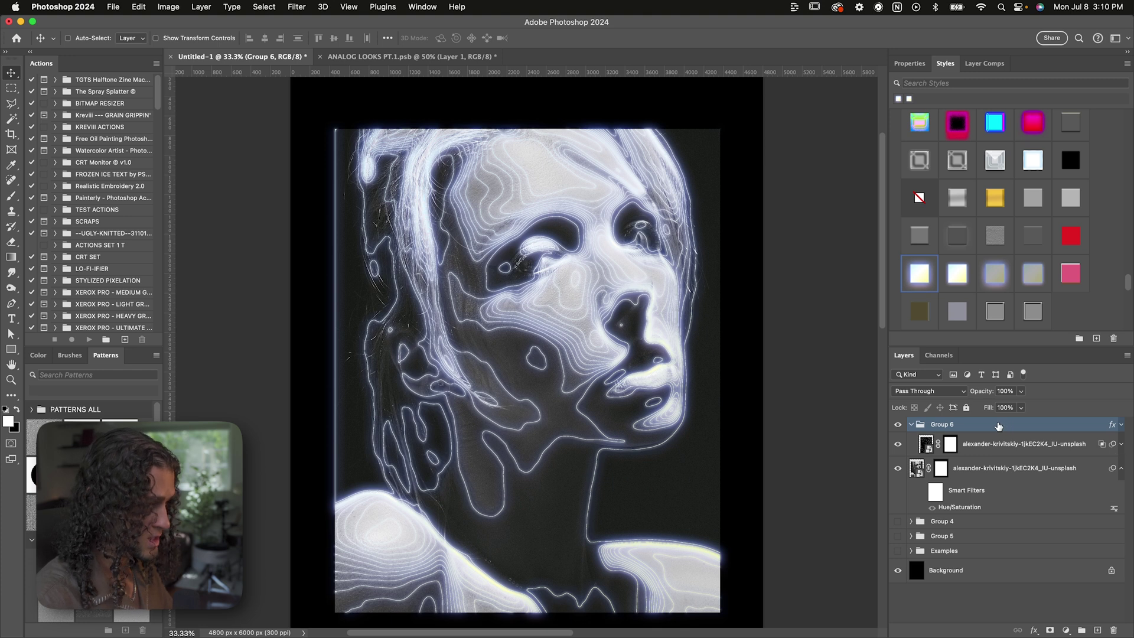
pyautogui.doubleClick(1003, 427)
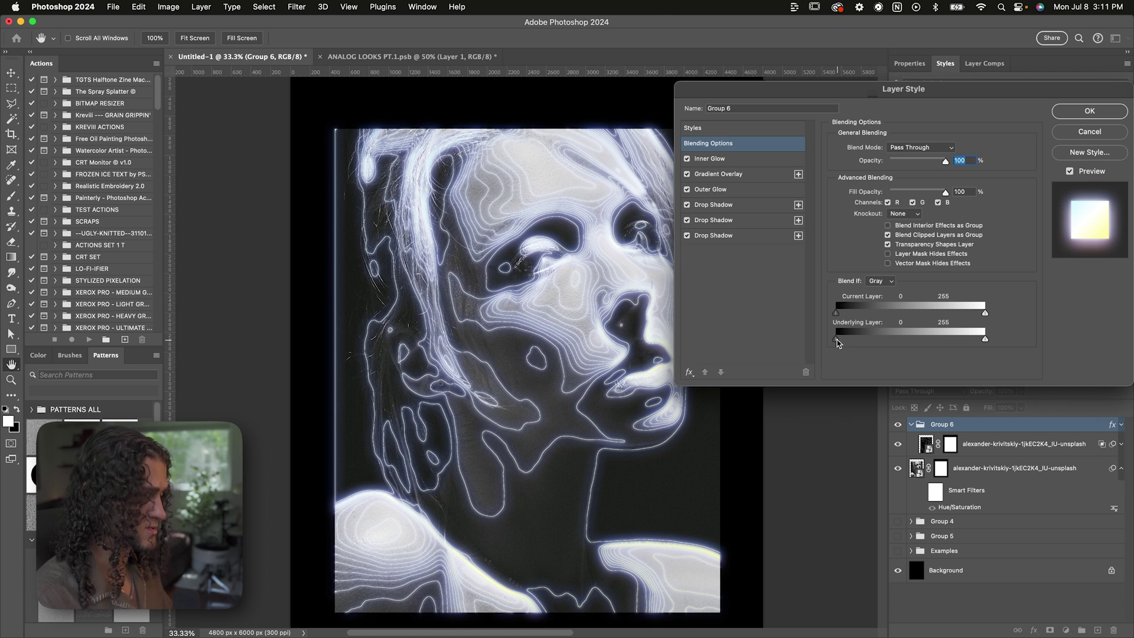
pyautogui.moveTo(838, 343); pyautogui.dragTo(864, 342)
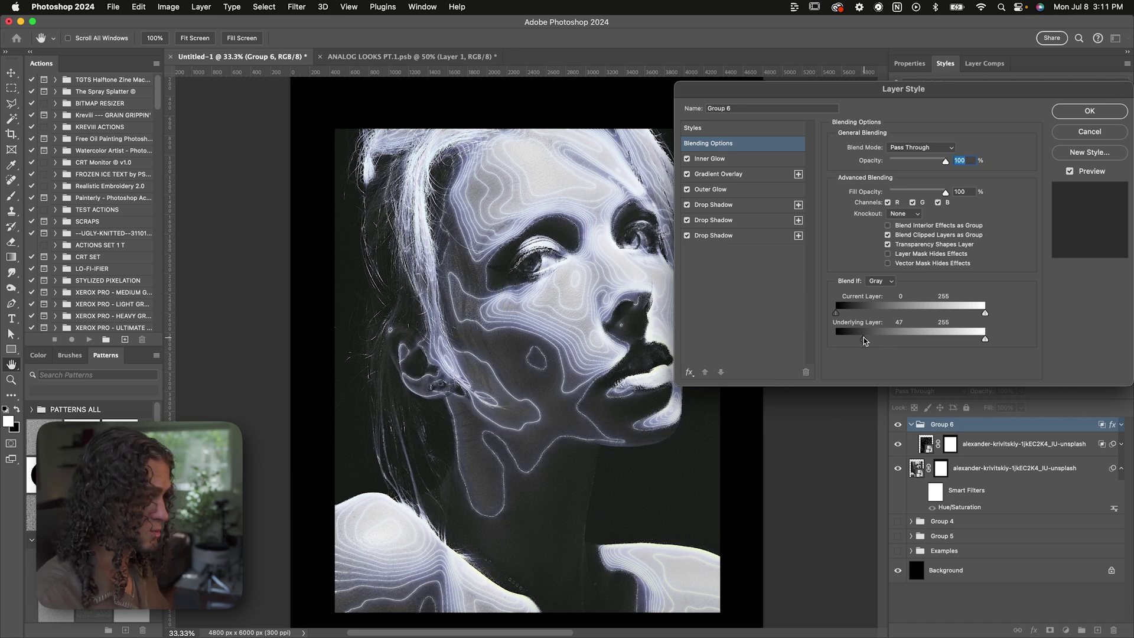
pyautogui.press('alt')
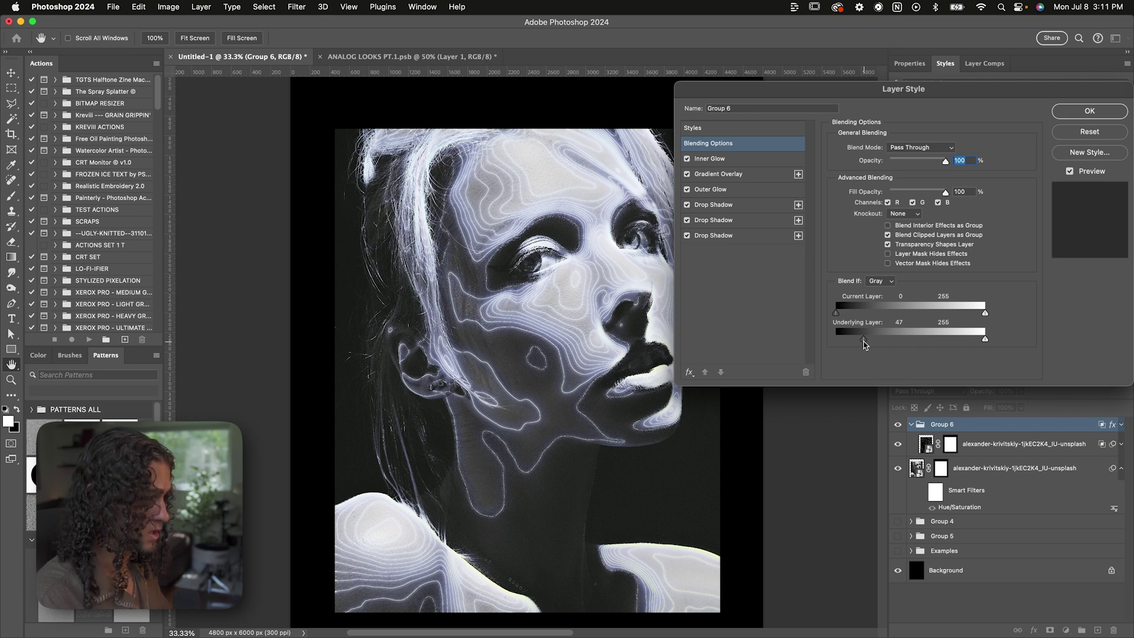
pyautogui.moveTo(867, 342); pyautogui.dragTo(894, 342)
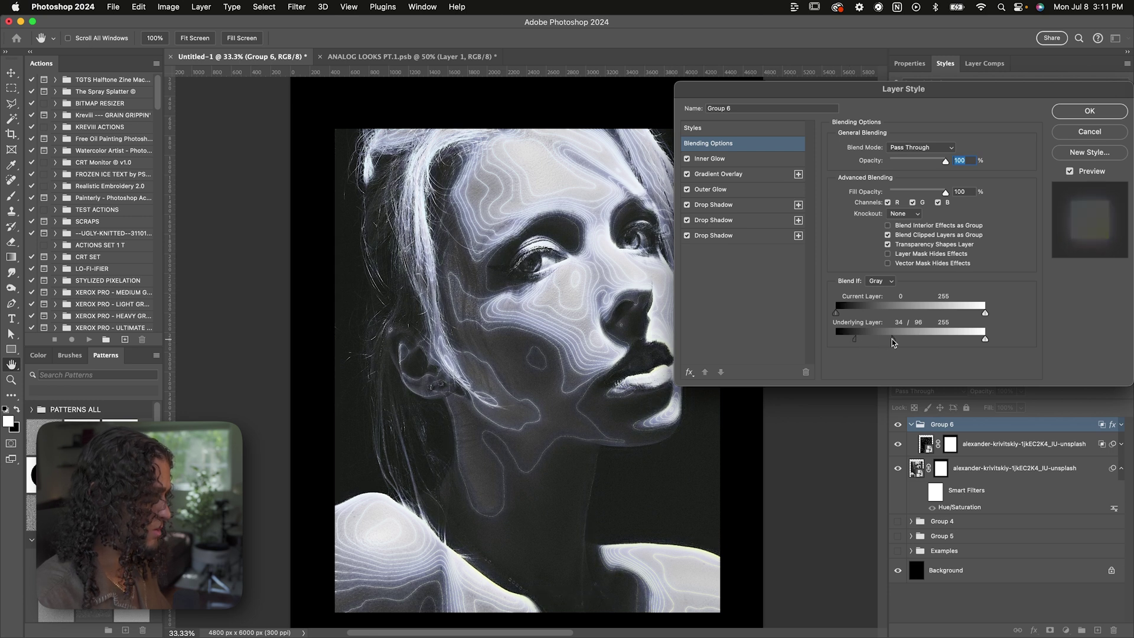
pyautogui.press('Return')
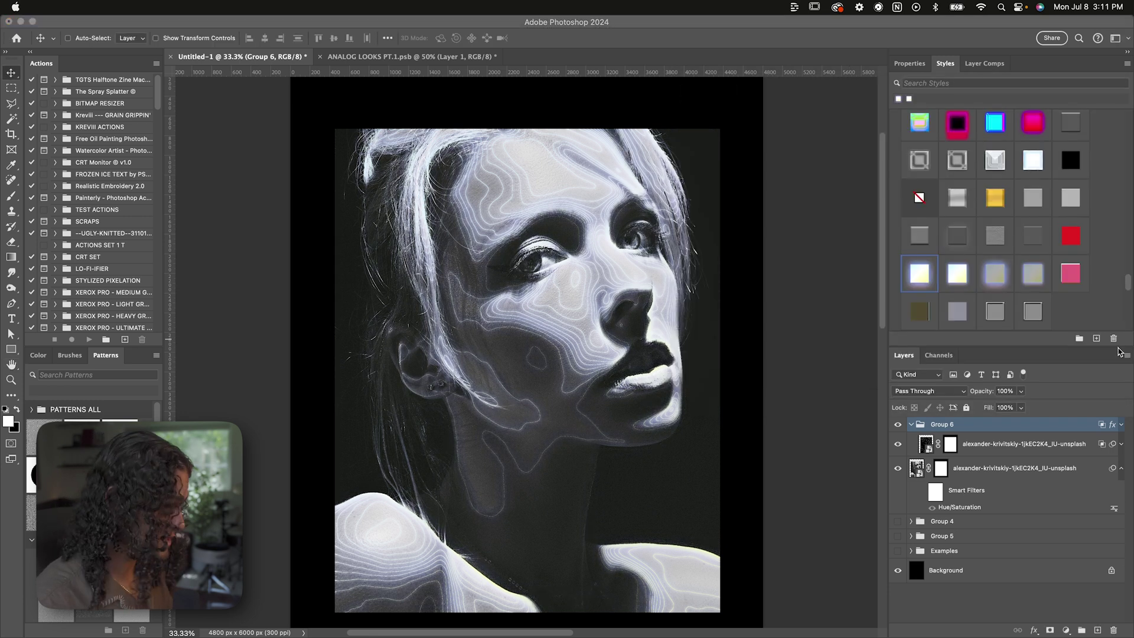
# - Apply a Maximum filter with a 1-pixel radius and Roundness preserved to the contour layer inside Group 6
pyautogui.click(989, 449)
pyautogui.click(297, 6)
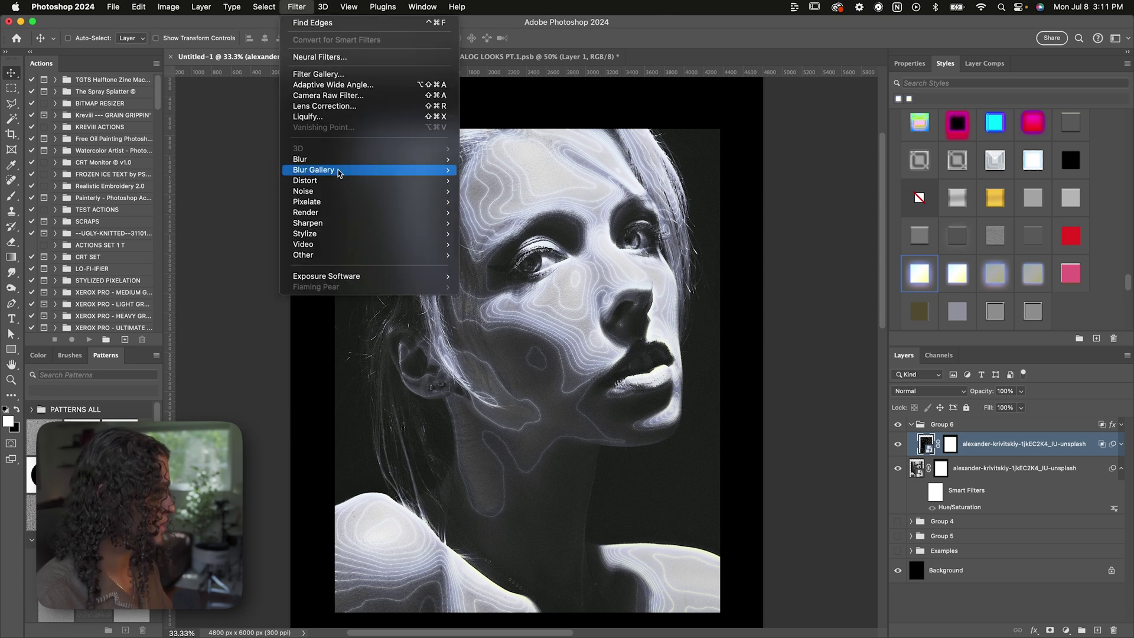
pyautogui.moveTo(344, 255)
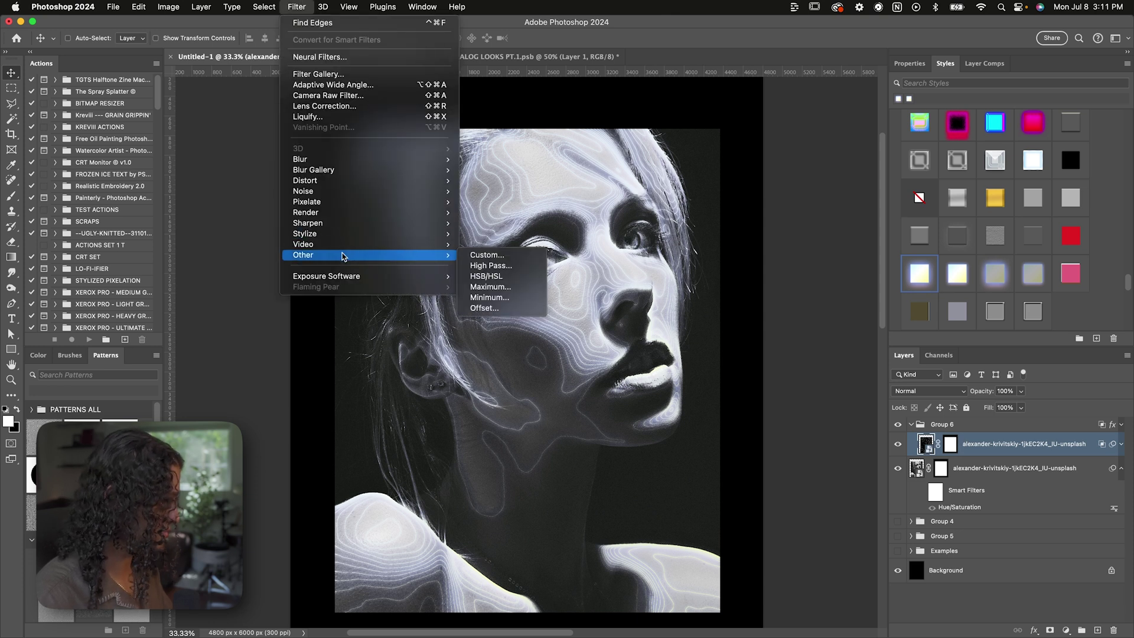
pyautogui.click(499, 286)
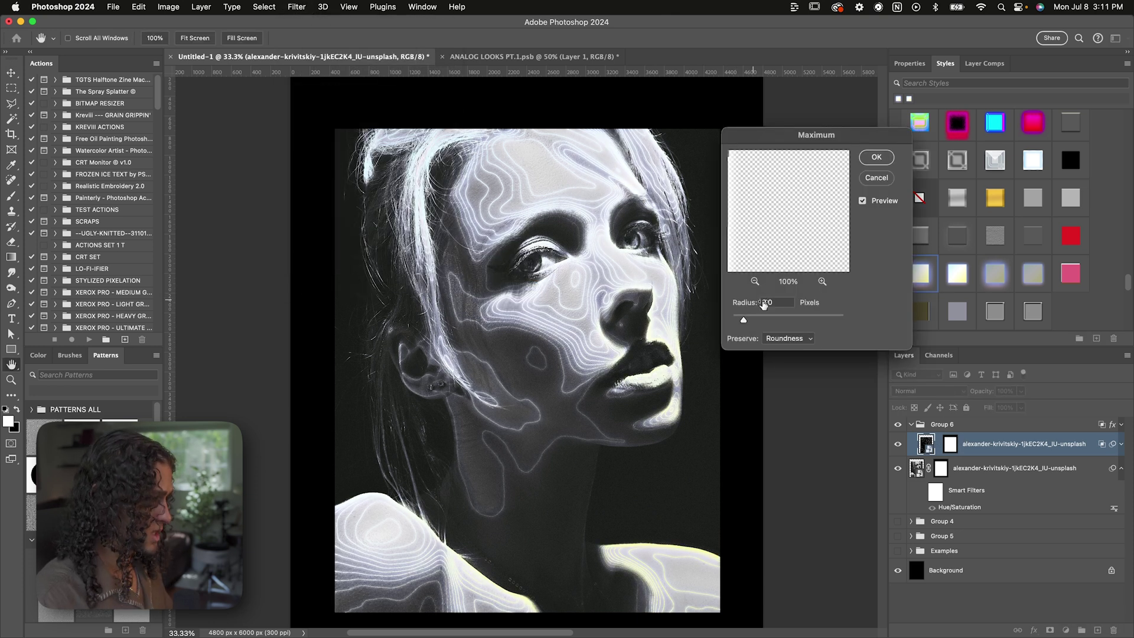
pyautogui.write('1')
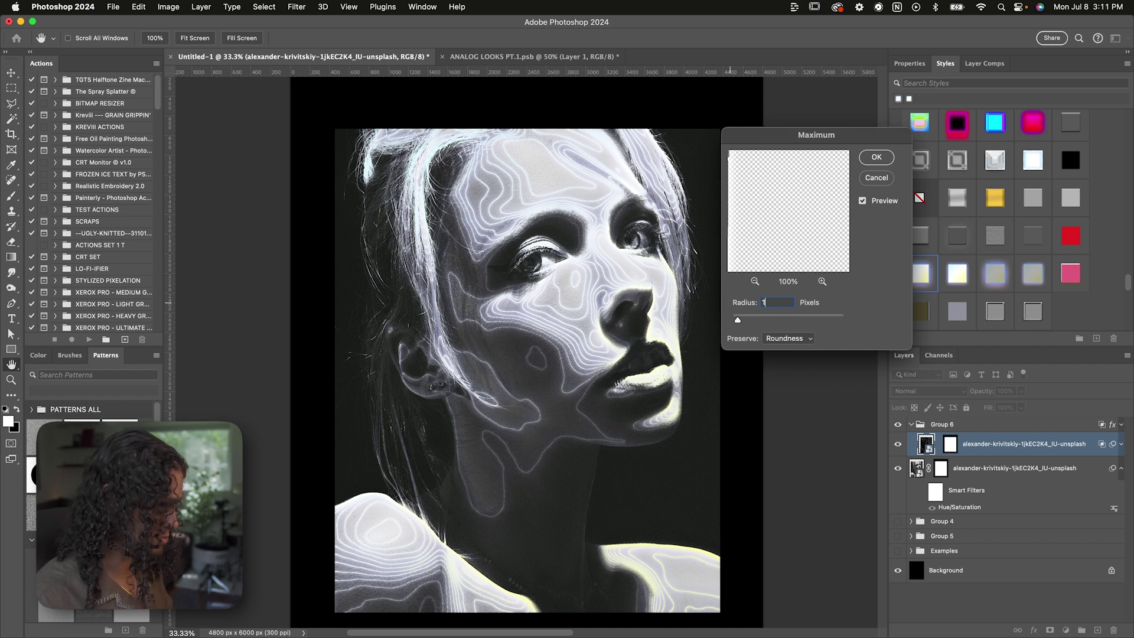
pyautogui.press('Return')
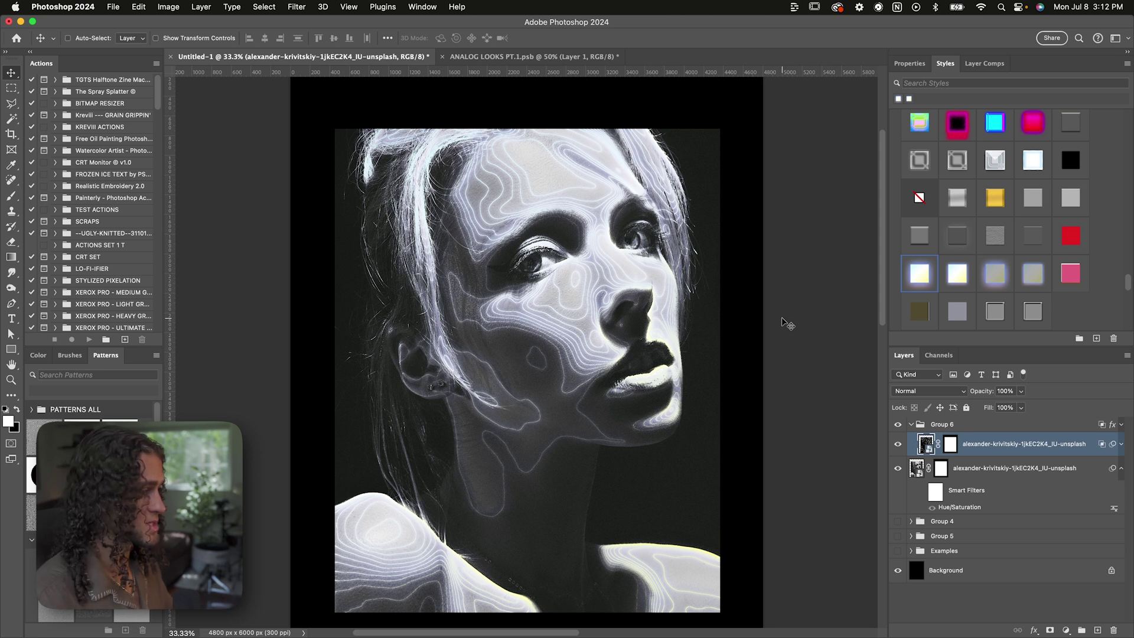
pyautogui.click(1120, 447)
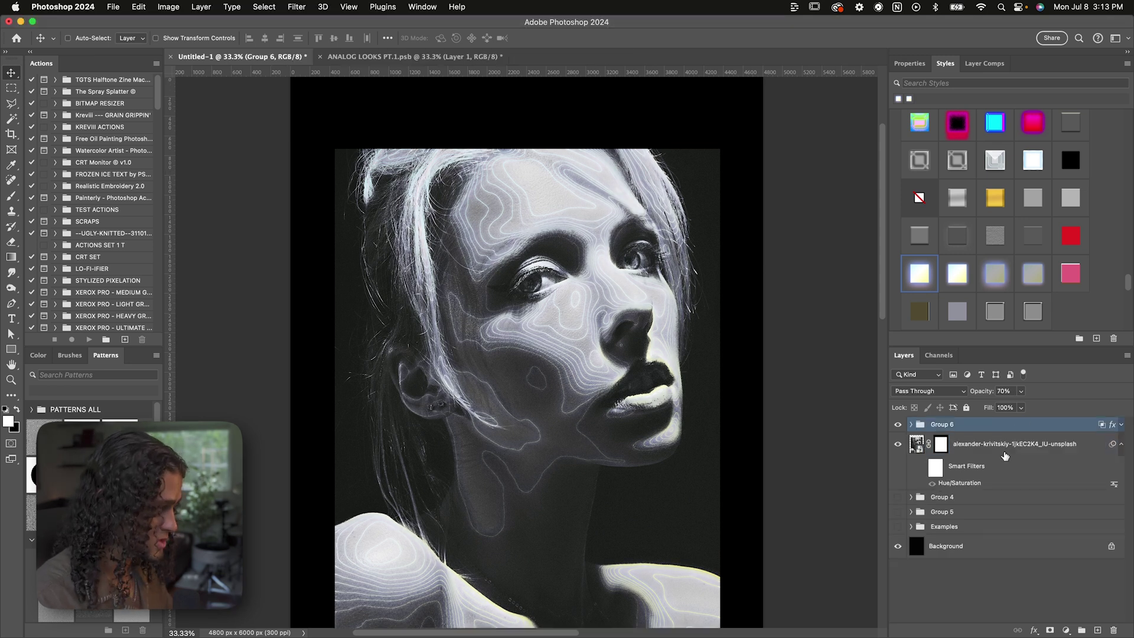
# - Lower the opacity of the base portrait photo layer below Group 6 to 40%
pyautogui.click(990, 456)
pyautogui.press('5')
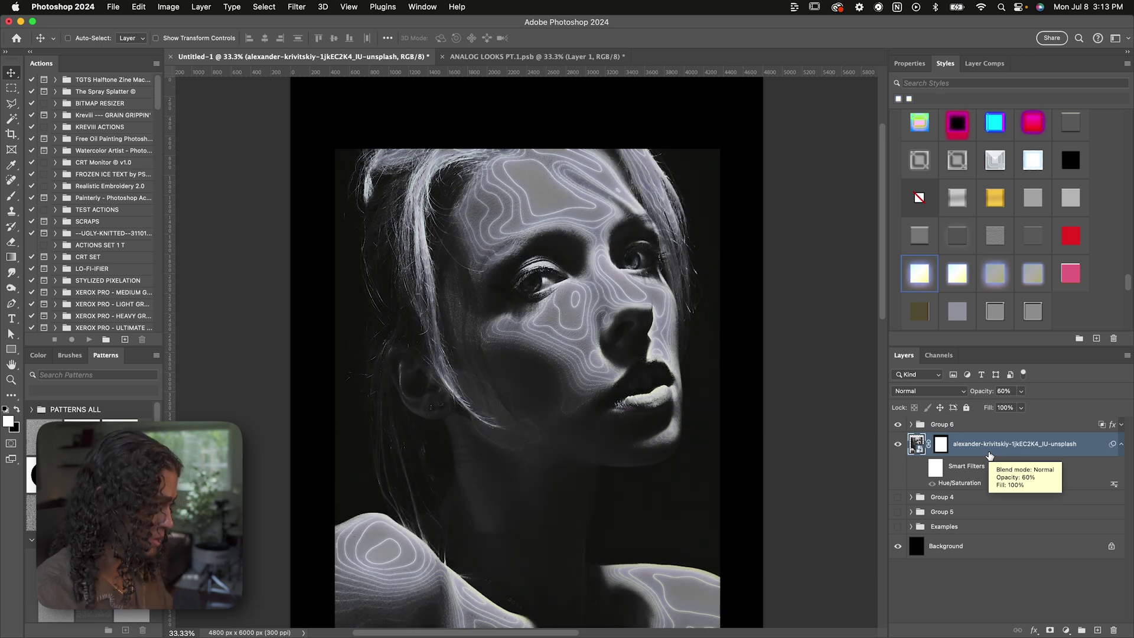
pyautogui.press('4')
# - Set Group 6's opacity to 80% and duplicate the group to intensify the glowing contour lines
pyautogui.moveTo(697, 367); pyautogui.dragTo(699, 354)
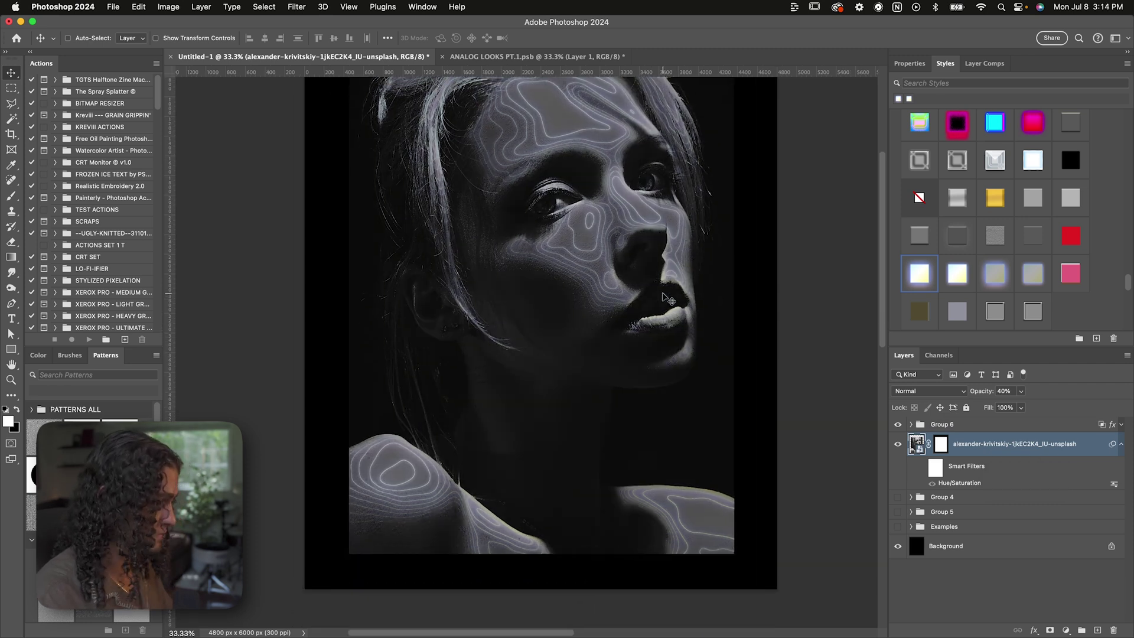
pyautogui.hotkey('alt', ']')
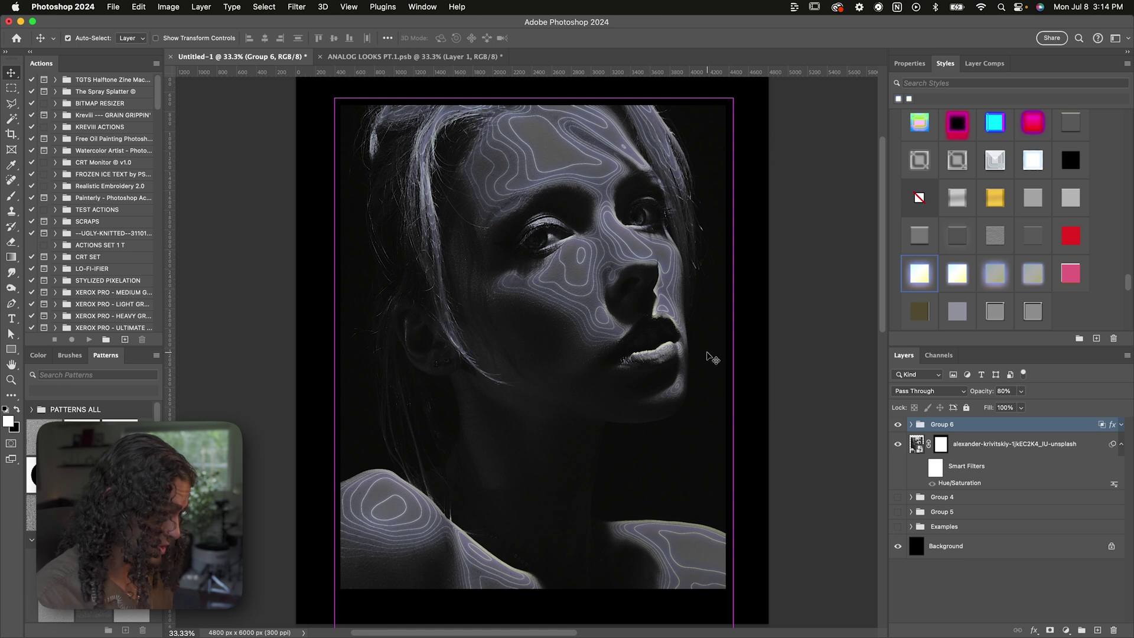
pyautogui.press('super+j')
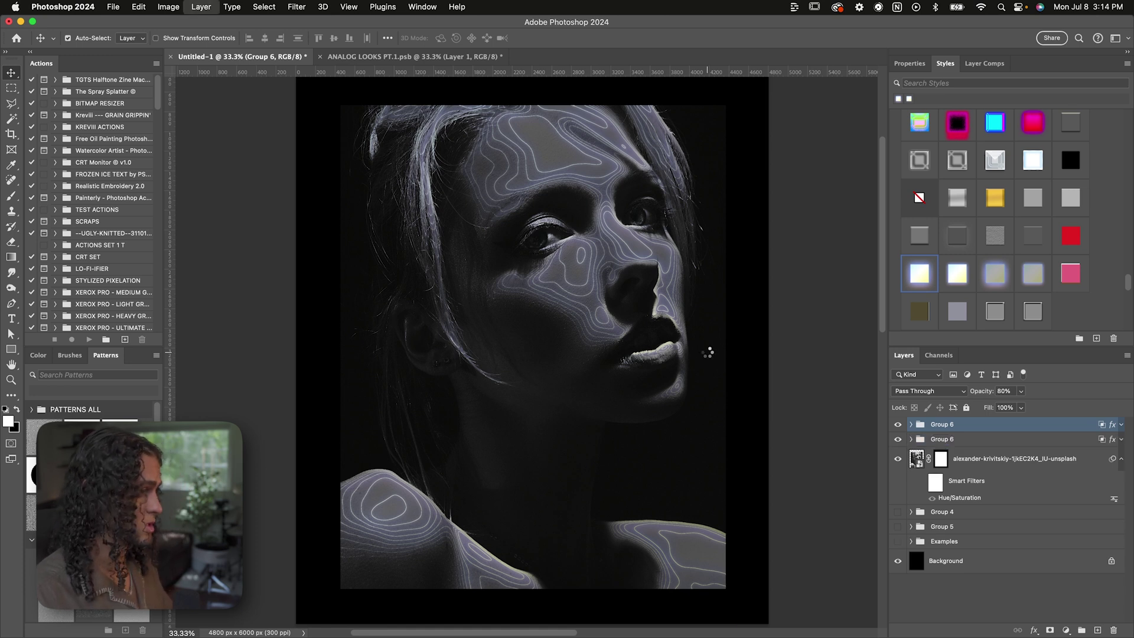